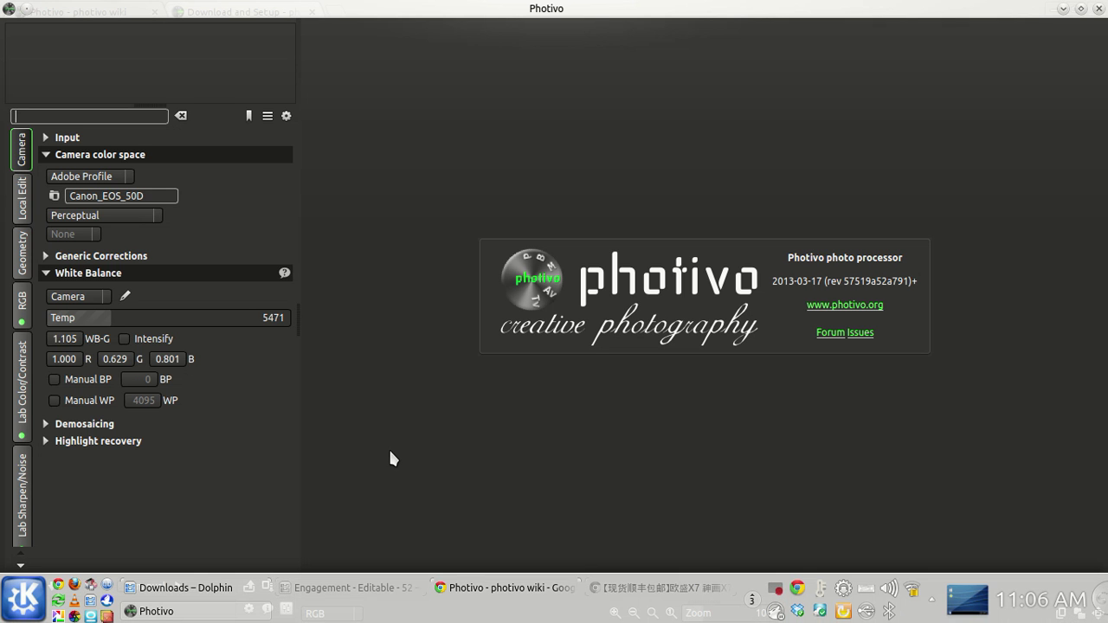
- Switch to Chrome and review the Windows, Linux and Mac OS X packages on Photivo's Download and Setup page
click(475, 592)
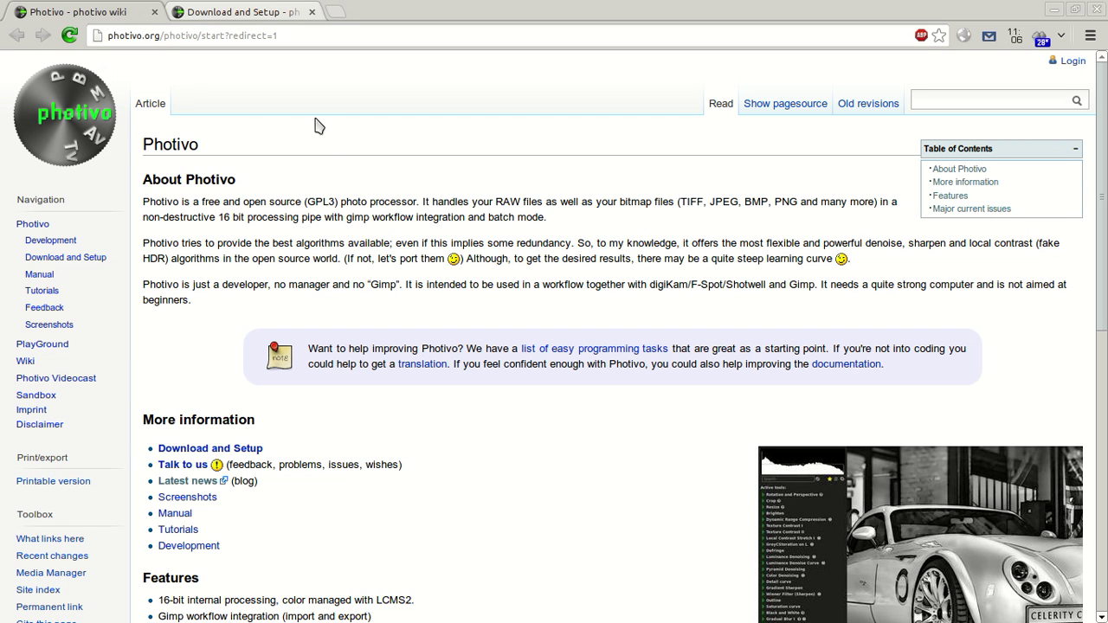
click(260, 12)
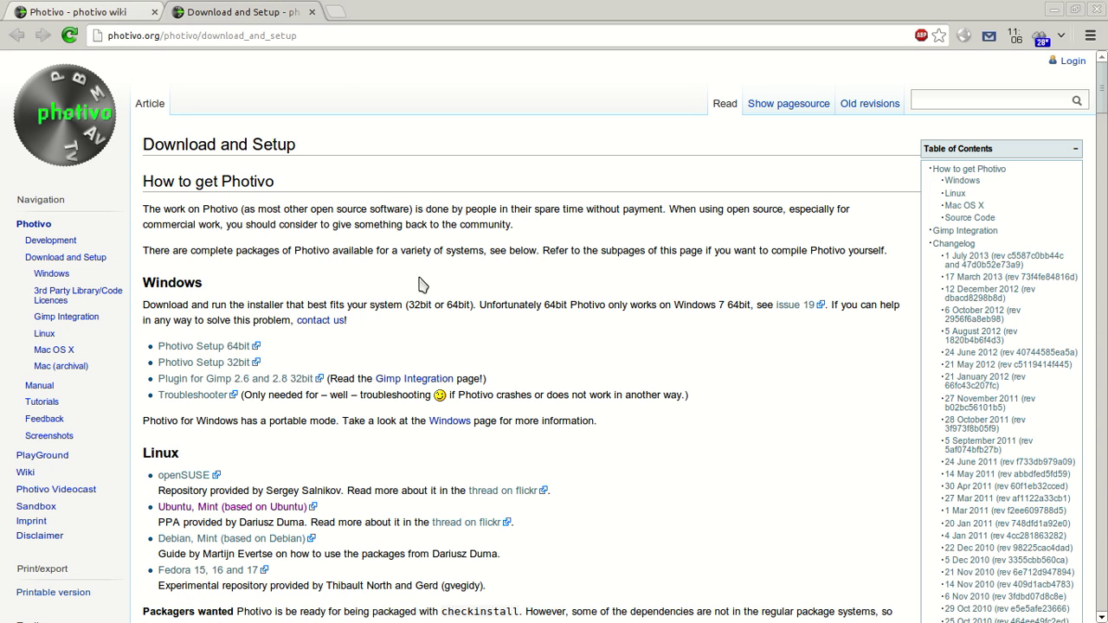
scroll(188, 282, down, 2)
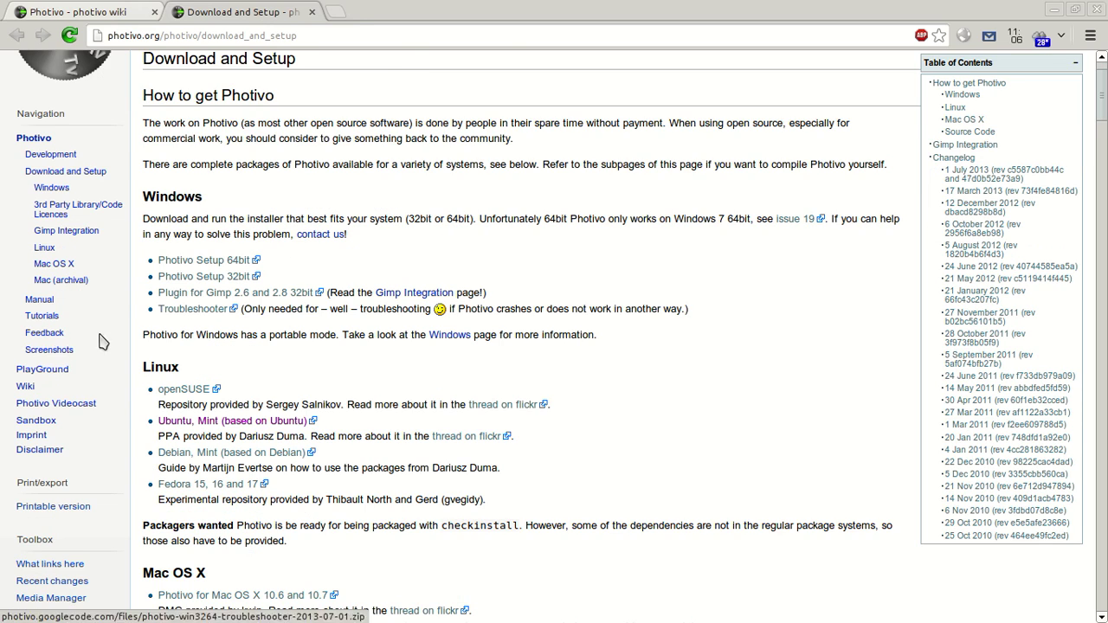
scroll(242, 392, down, 2)
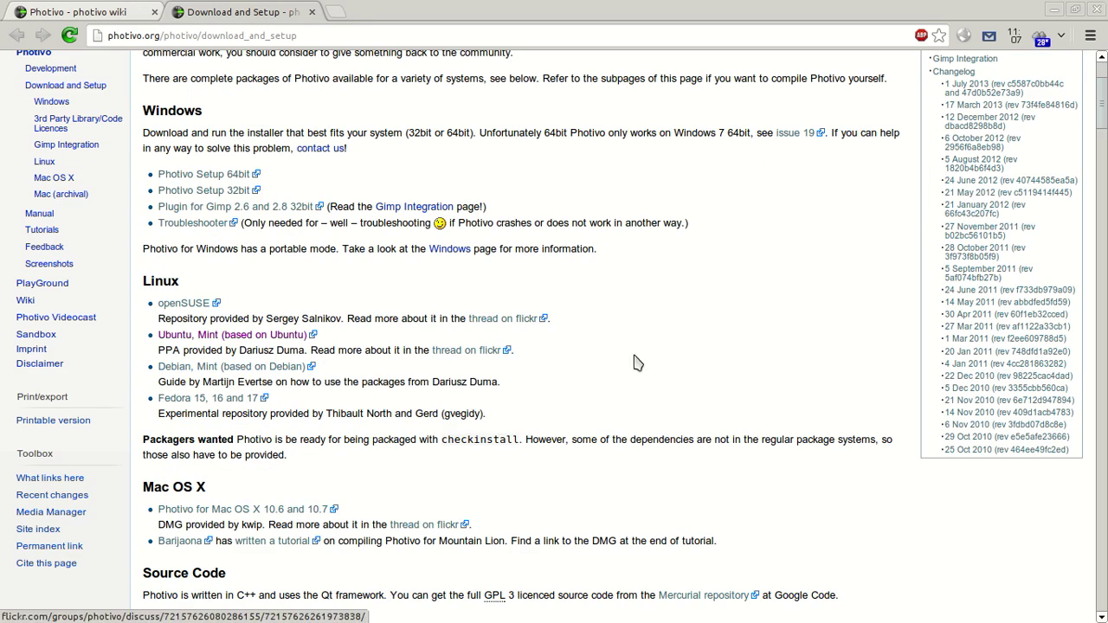
scroll(645, 360, up, 3)
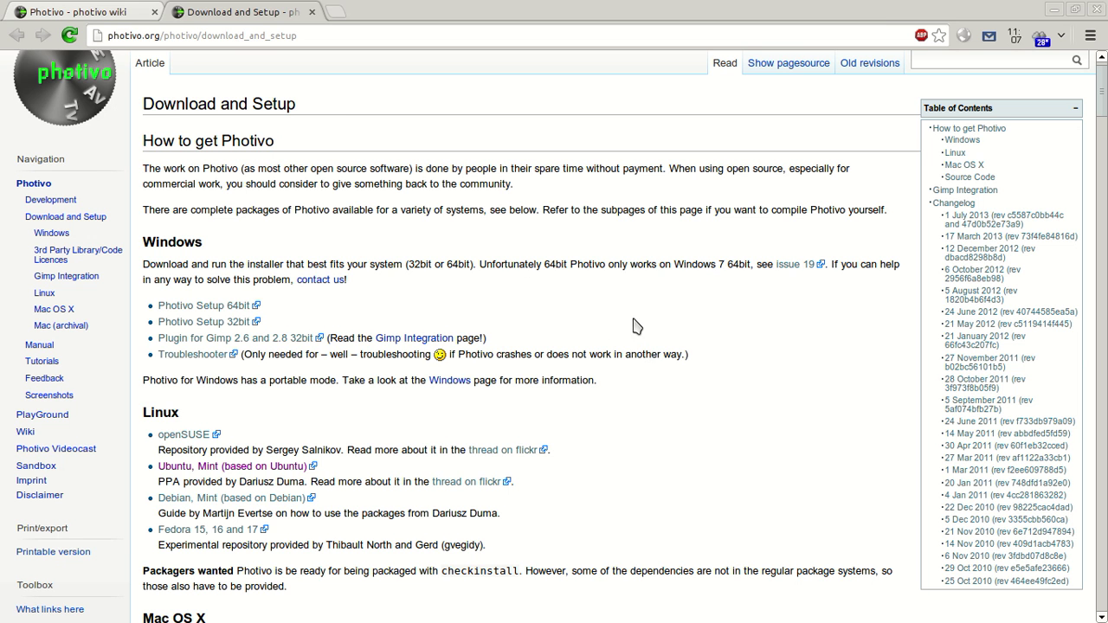
scroll(635, 325, down, 1)
scroll(633, 324, down, 1)
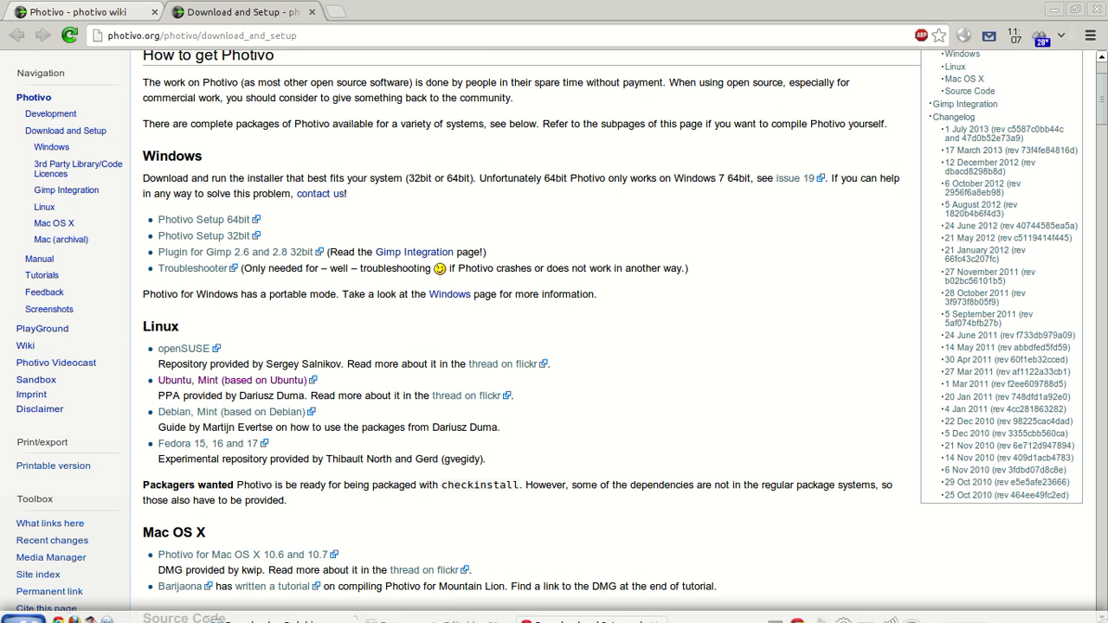
- Switch back to Photivo and open IMG_9268.CR2 from the Engagement - Editable - 52 folder
mouse_move(474, 614)
click(307, 611)
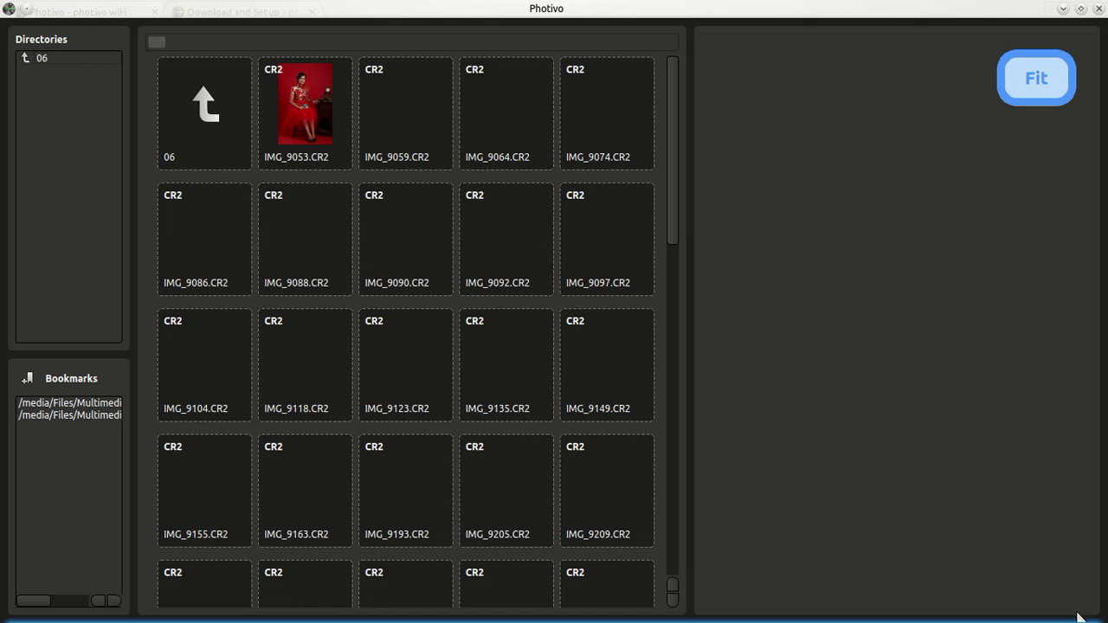
click(1079, 614)
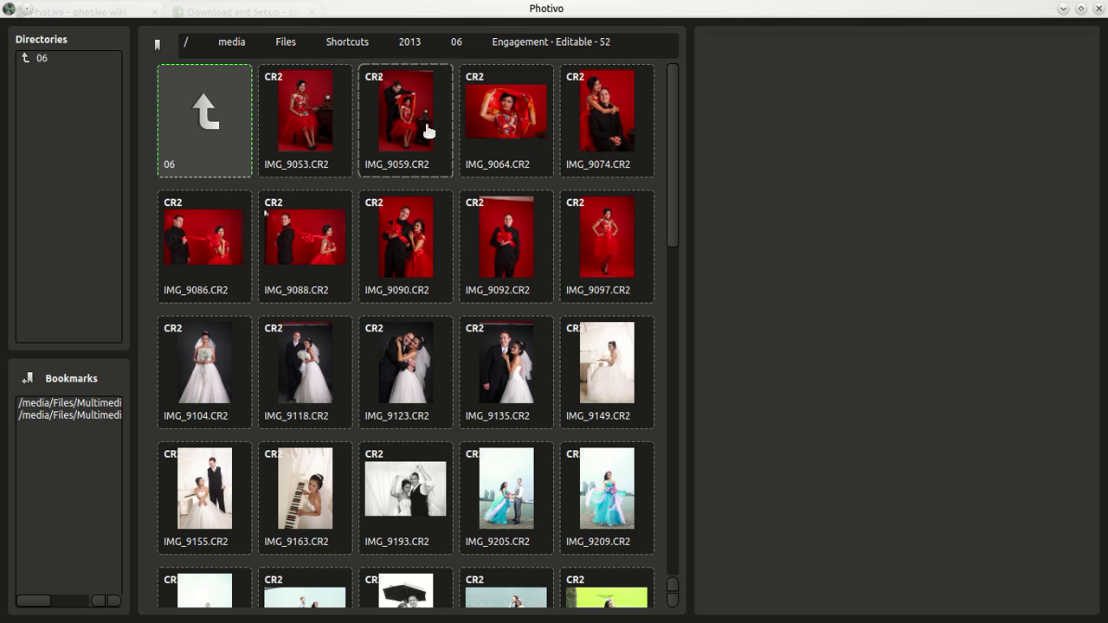
drag(672, 155, 669, 322)
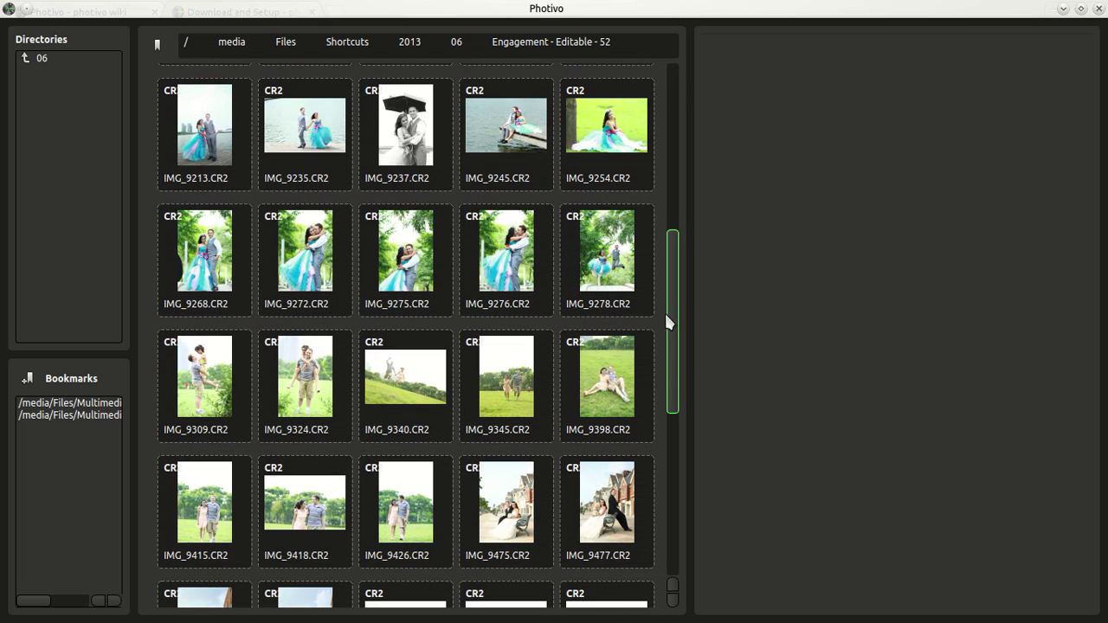
double_click(204, 251)
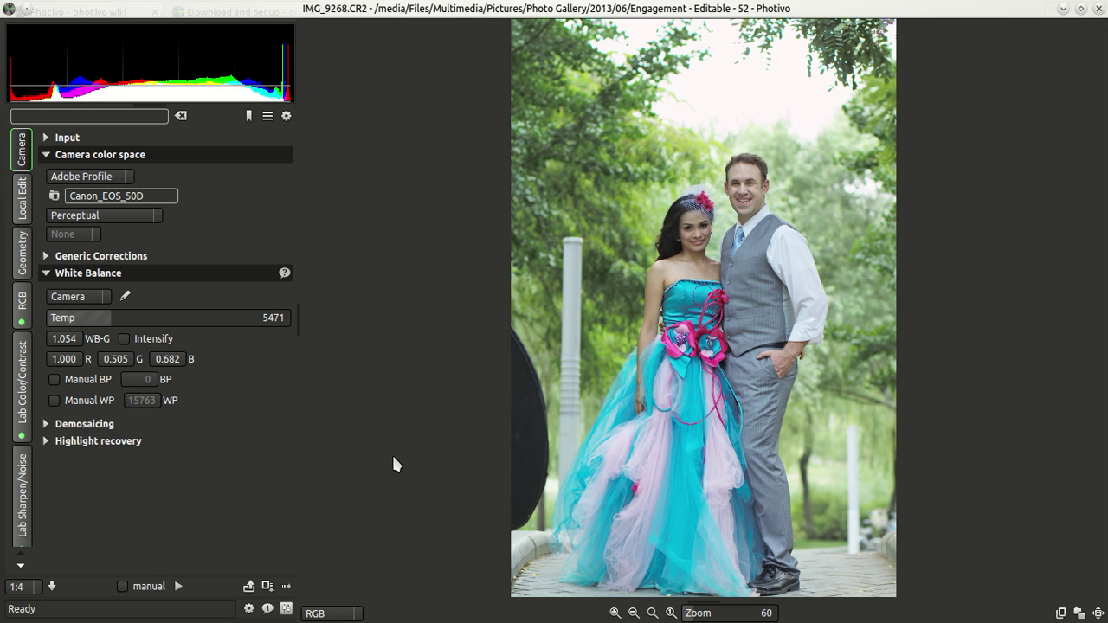
- Try a saved preset on the photo, and restore its initial settings
click(268, 609)
click(281, 560)
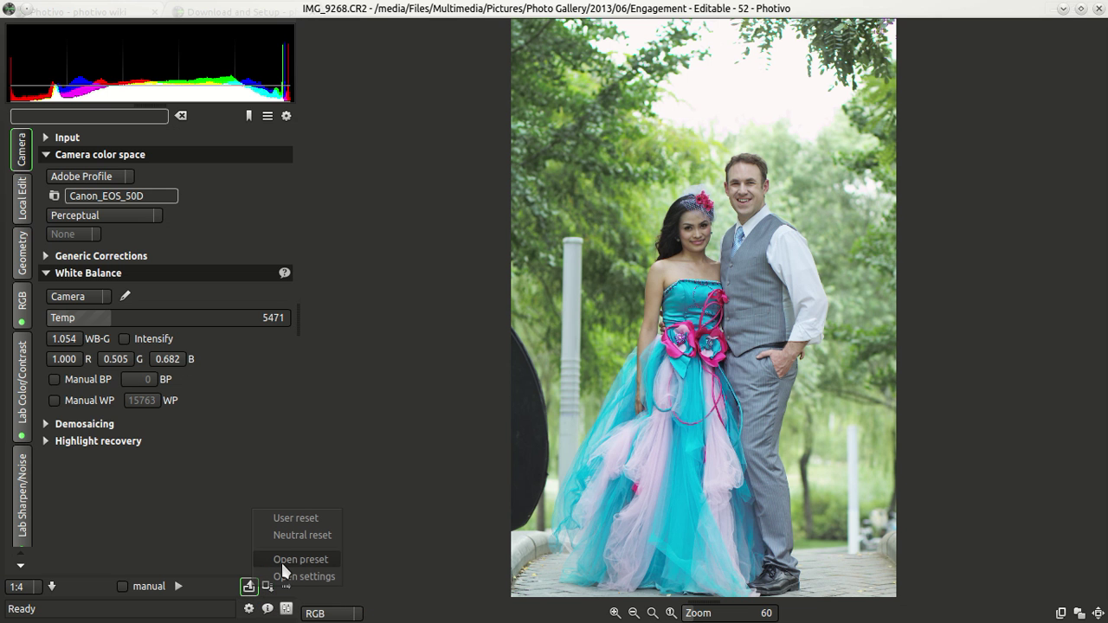
double_click(417, 378)
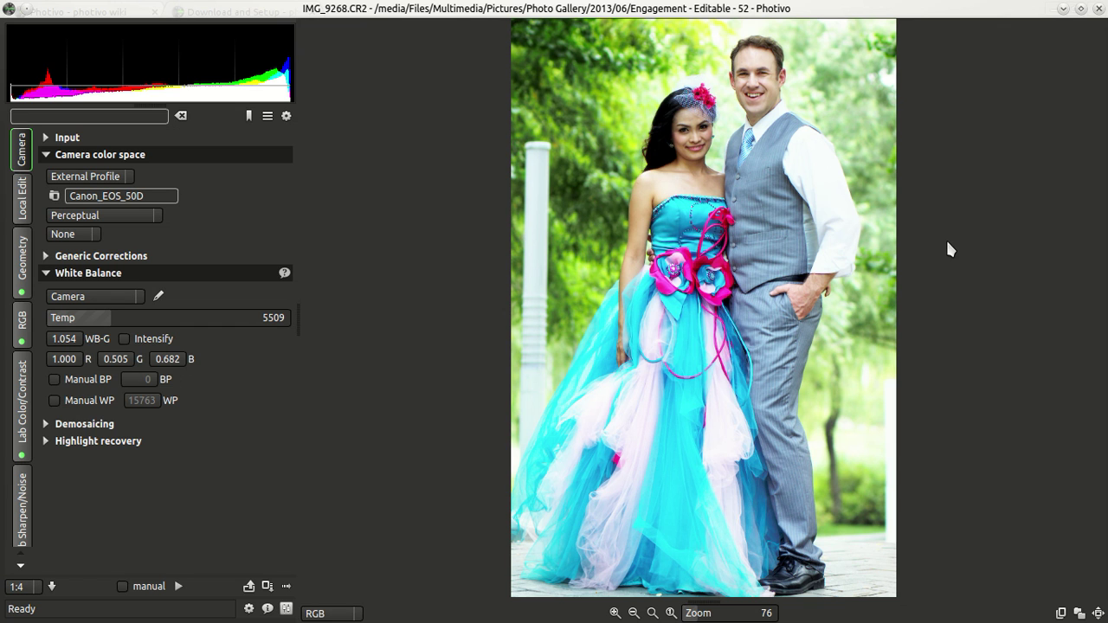
click(248, 588)
click(540, 348)
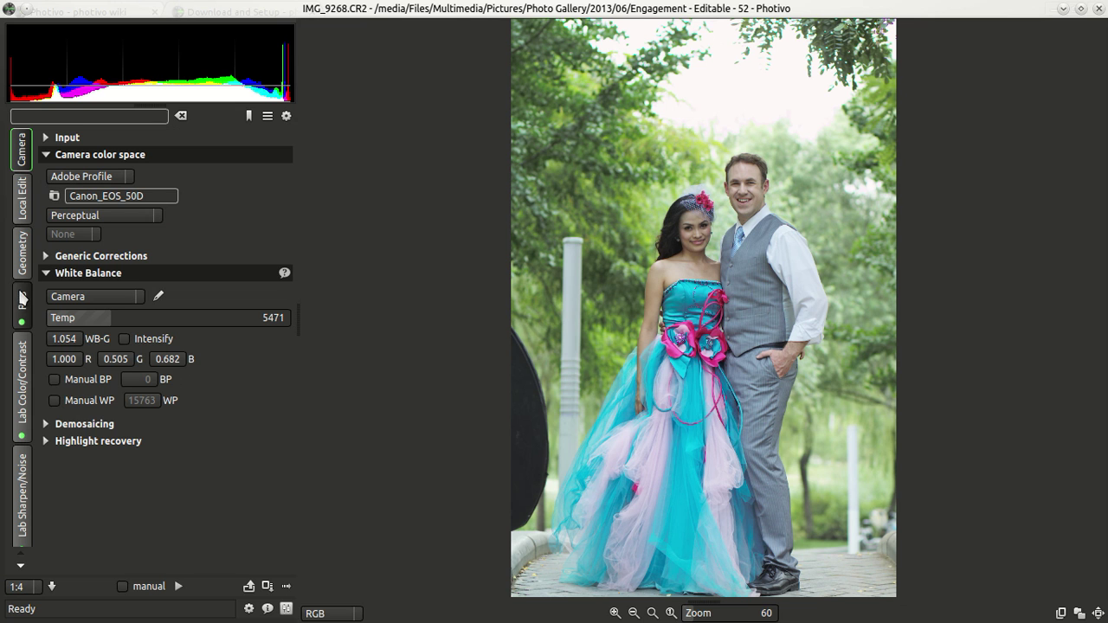
- Try the Auto exposure mode in the RGB tools, and set the exposure manually to 2.00 EV
click(26, 311)
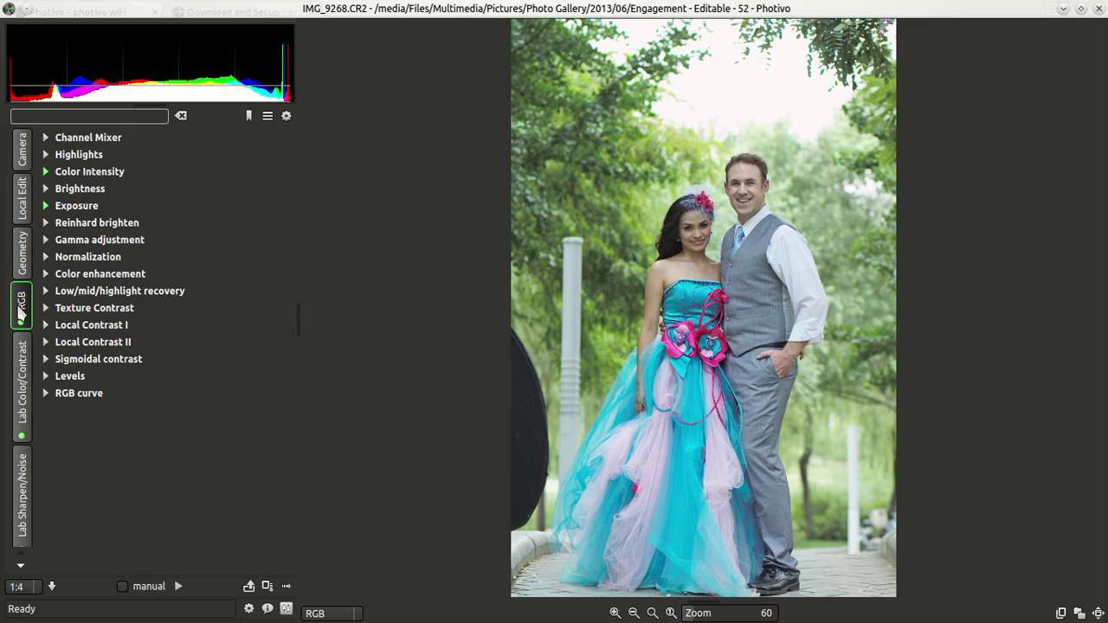
click(73, 208)
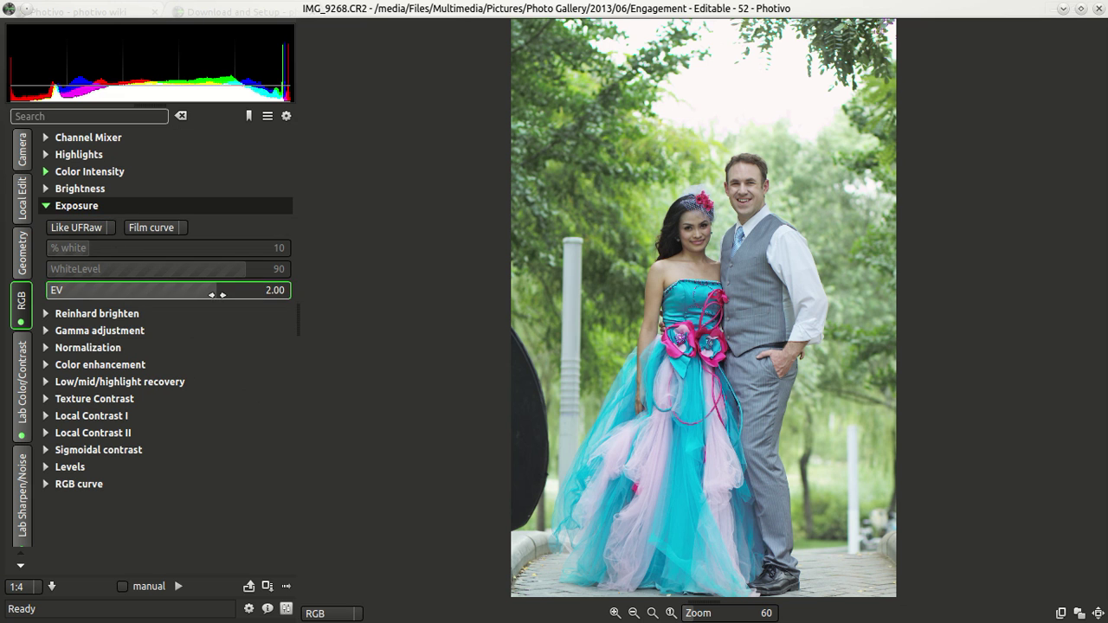
click(80, 228)
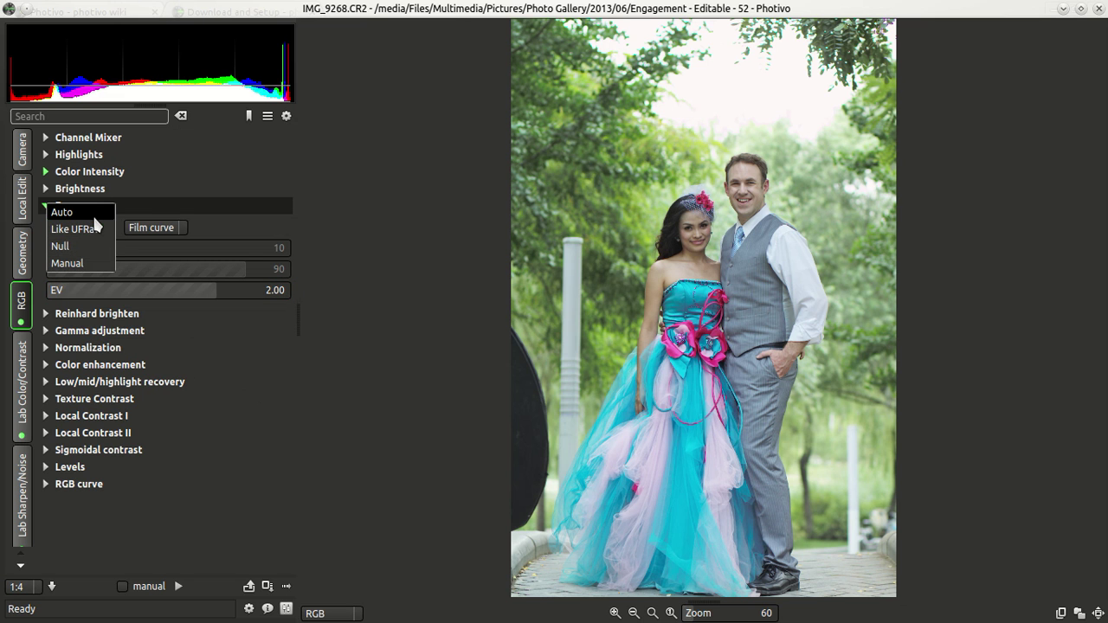
click(93, 214)
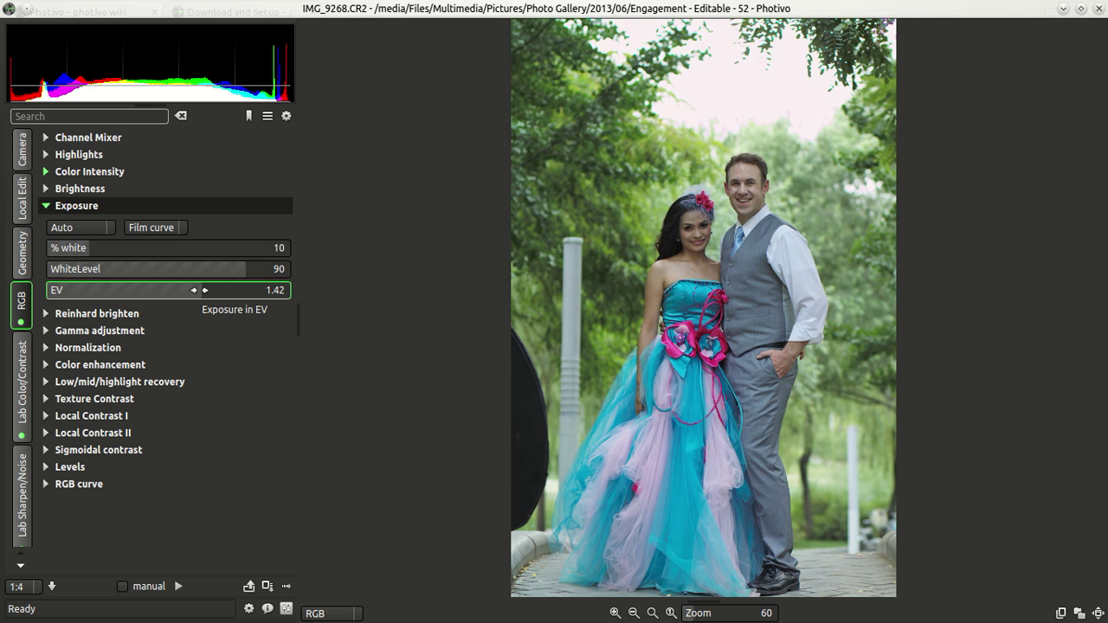
drag(204, 290, 219, 290)
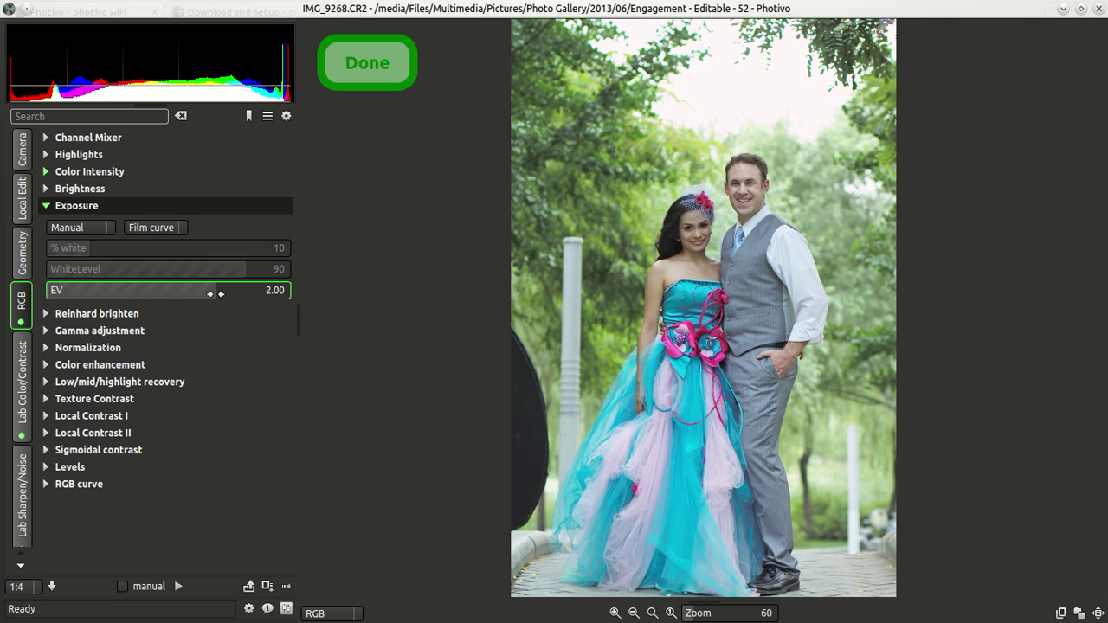
click(74, 206)
- Set the Color Intensity vibrance to 17
click(76, 171)
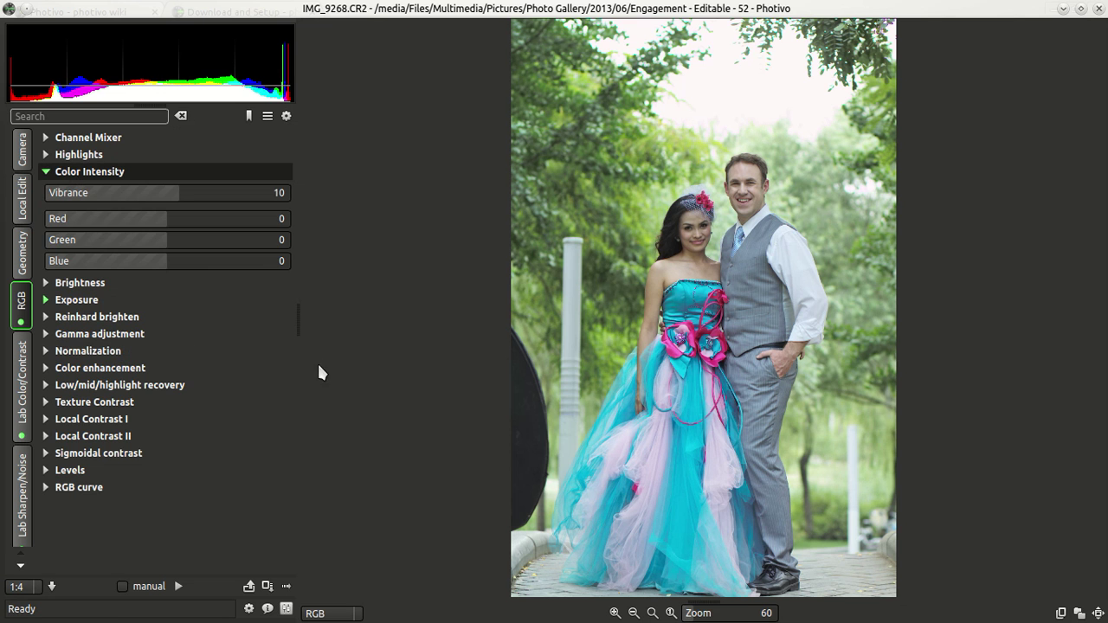
drag(180, 193, 186, 193)
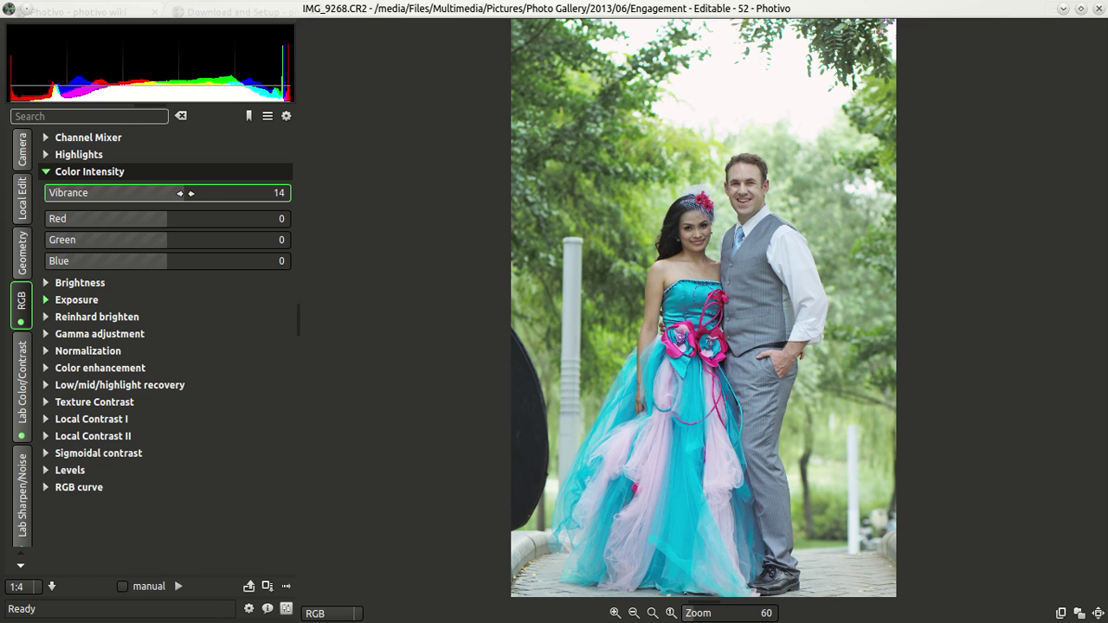
drag(186, 193, 189, 193)
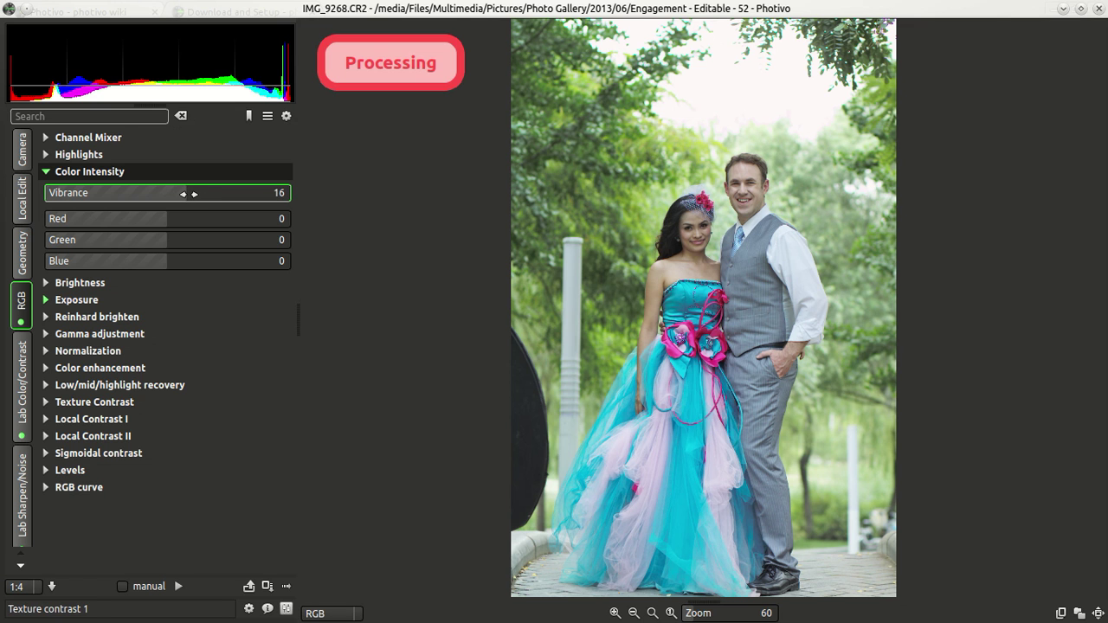
click(282, 193)
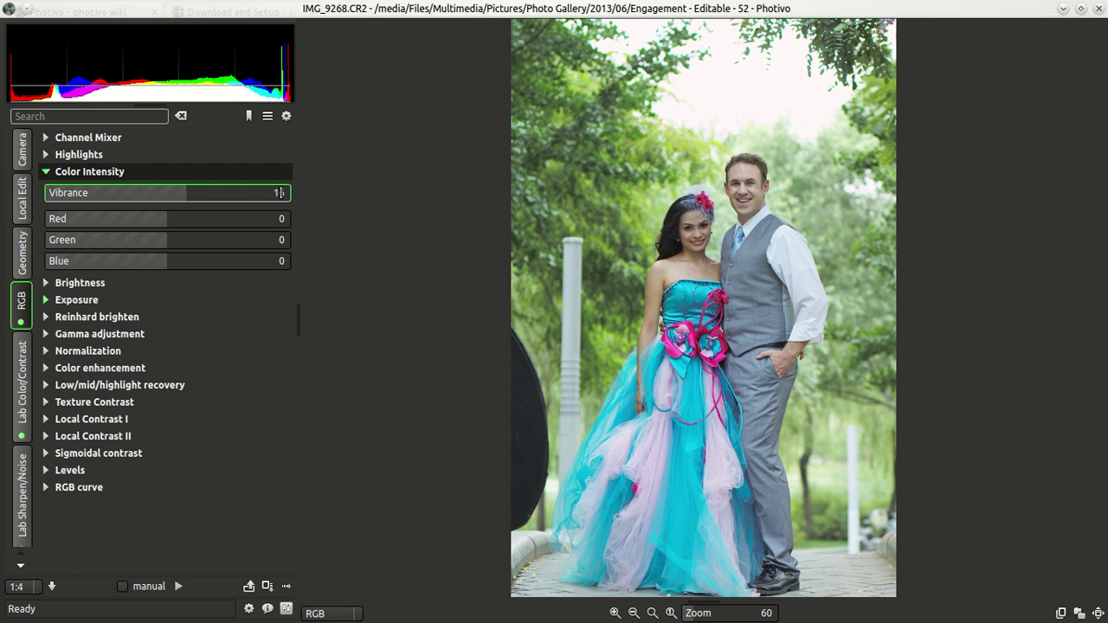
double_click(278, 193)
text(17)
key(Return)
click(87, 174)
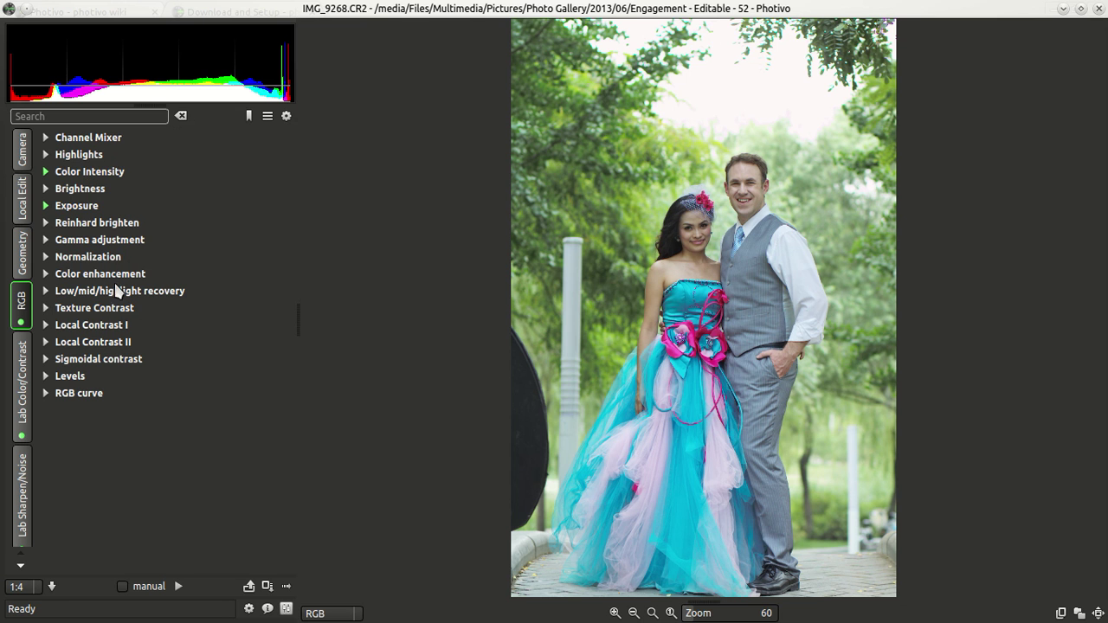
- Try a strong Texture Contrast with the amount at 29.0 and the threshold at 0.60
click(79, 310)
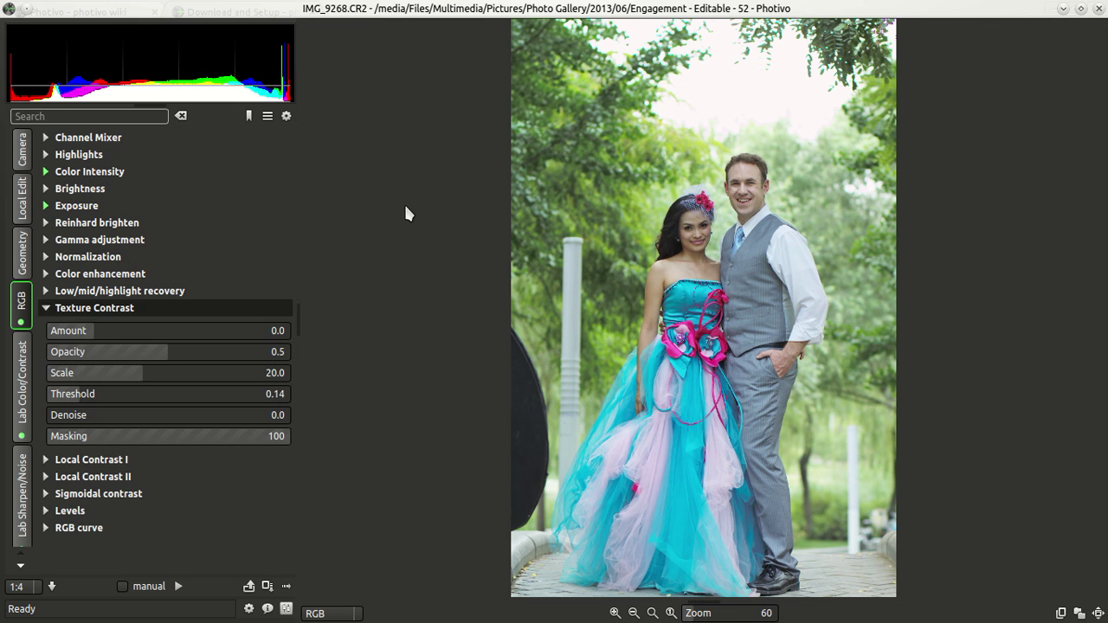
scroll(403, 202, down, 1)
scroll(403, 202, up, 1)
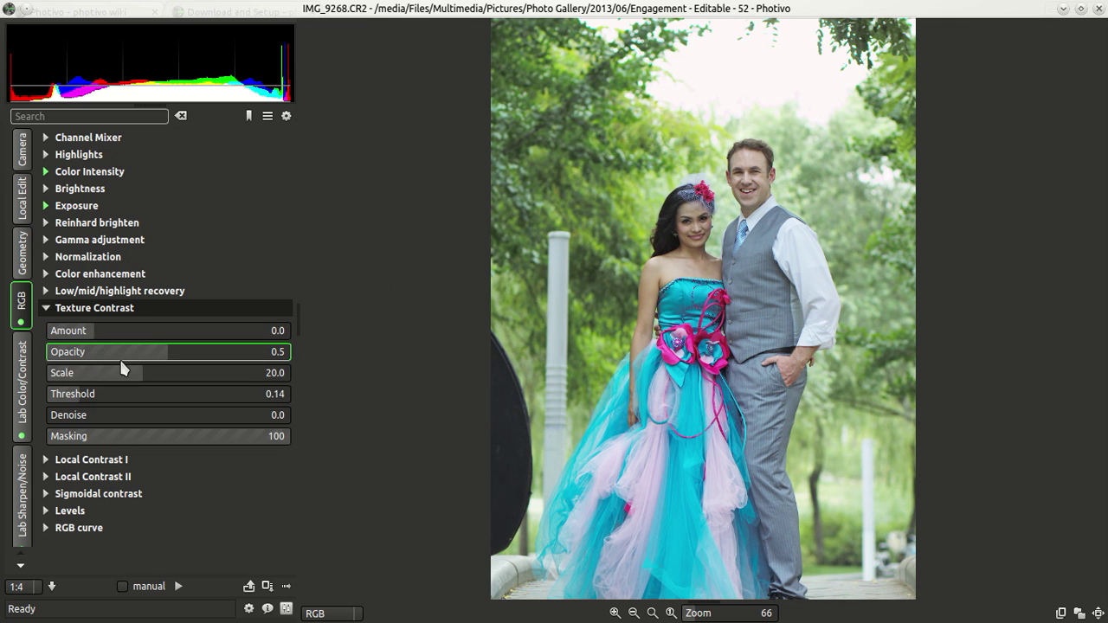
drag(118, 335, 237, 330)
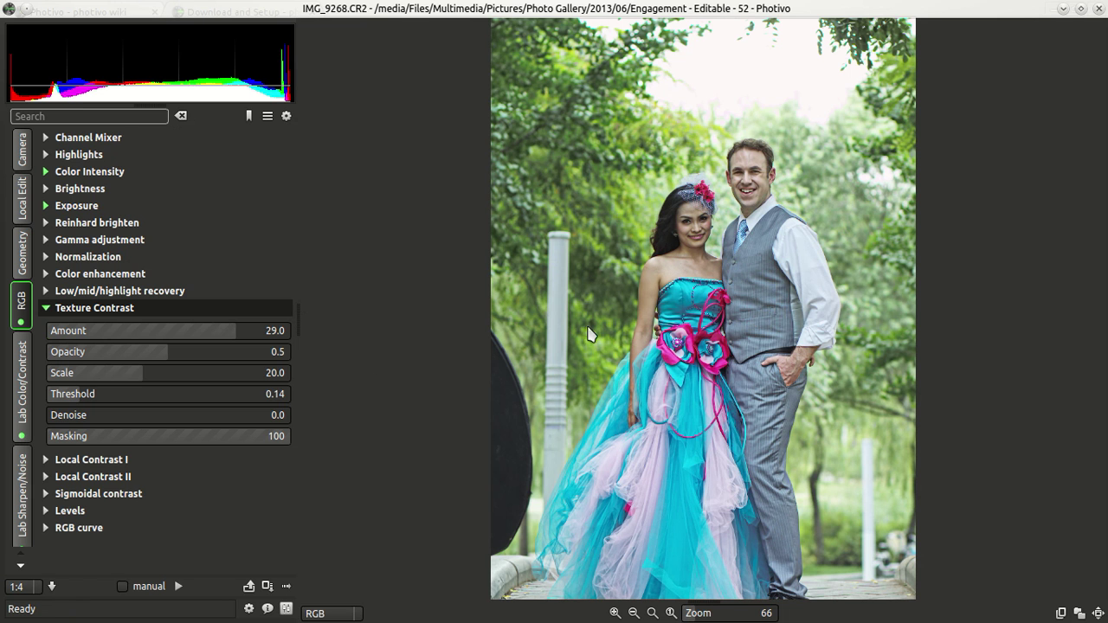
click(110, 393)
drag(110, 393, 192, 393)
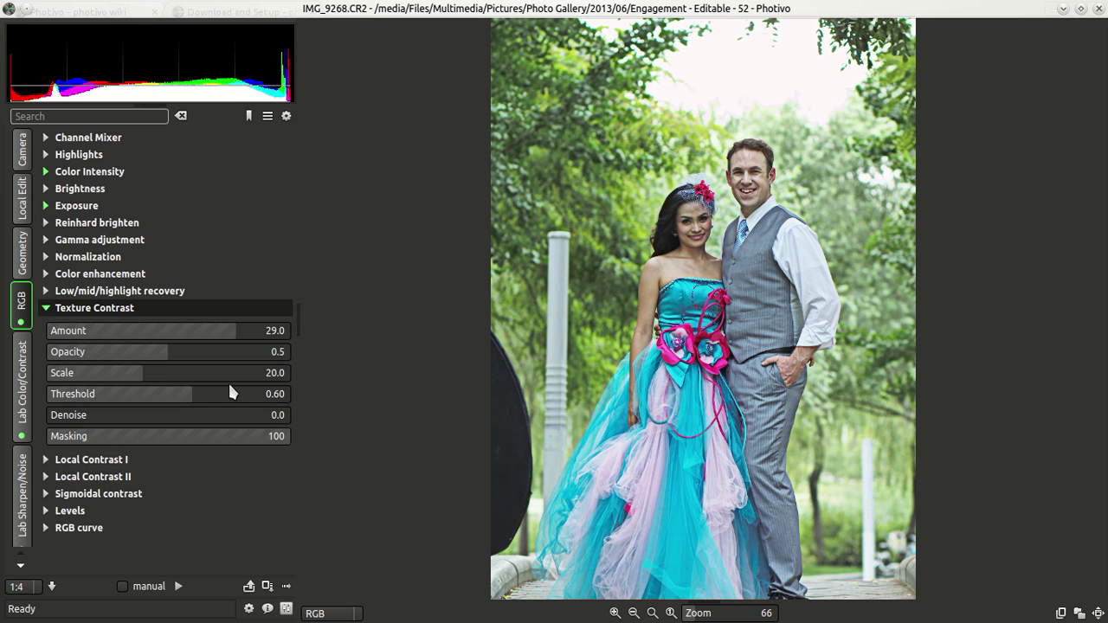
- Soften the photo with a Texture Contrast threshold of 0.13 and an amount of -5.5
drag(197, 396, 73, 396)
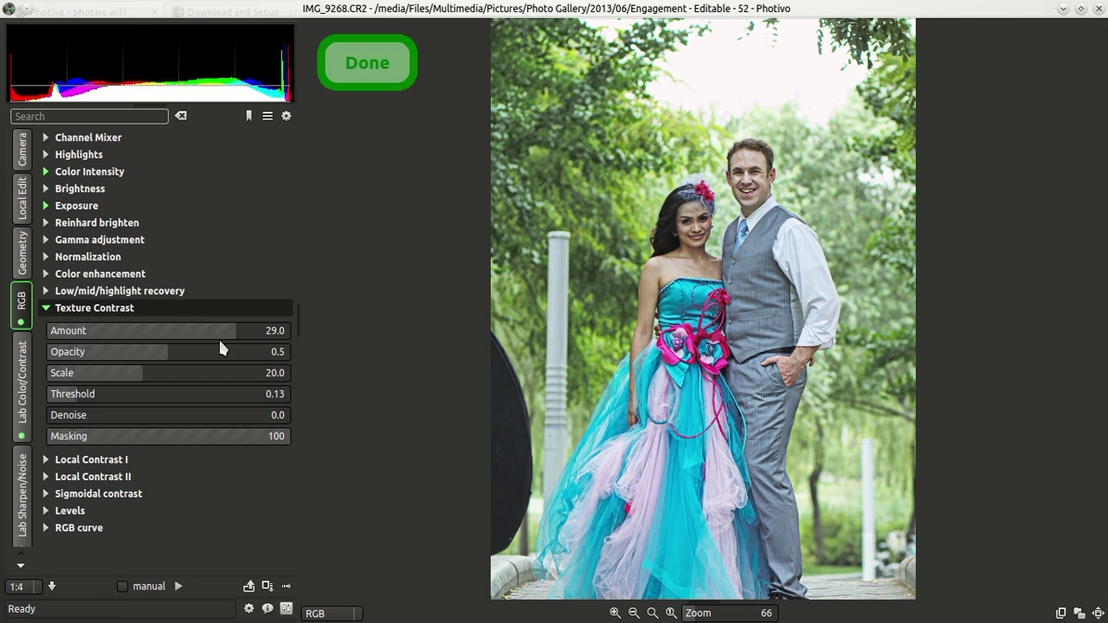
drag(235, 328, 69, 331)
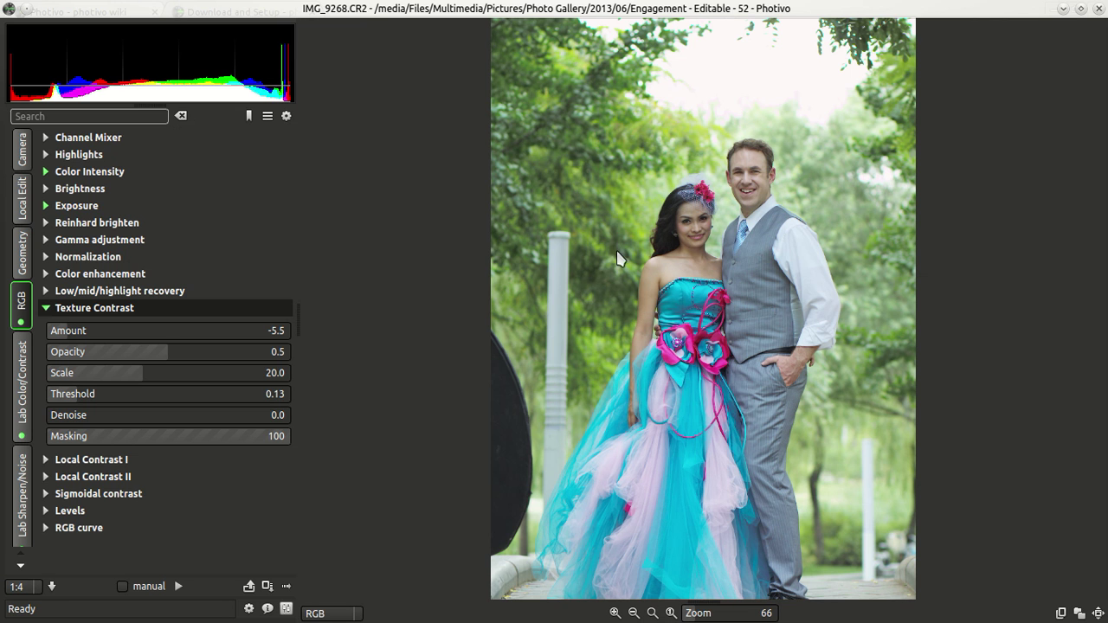
click(87, 309)
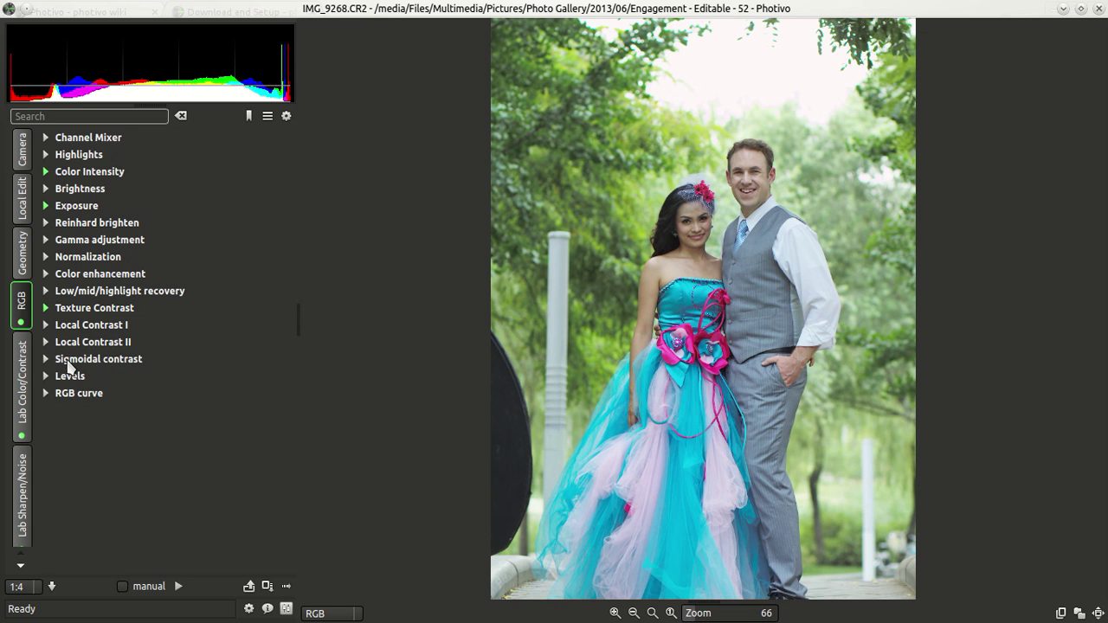
- Increase the Sigmoidal contrast strength in small increments to 3.6
click(69, 360)
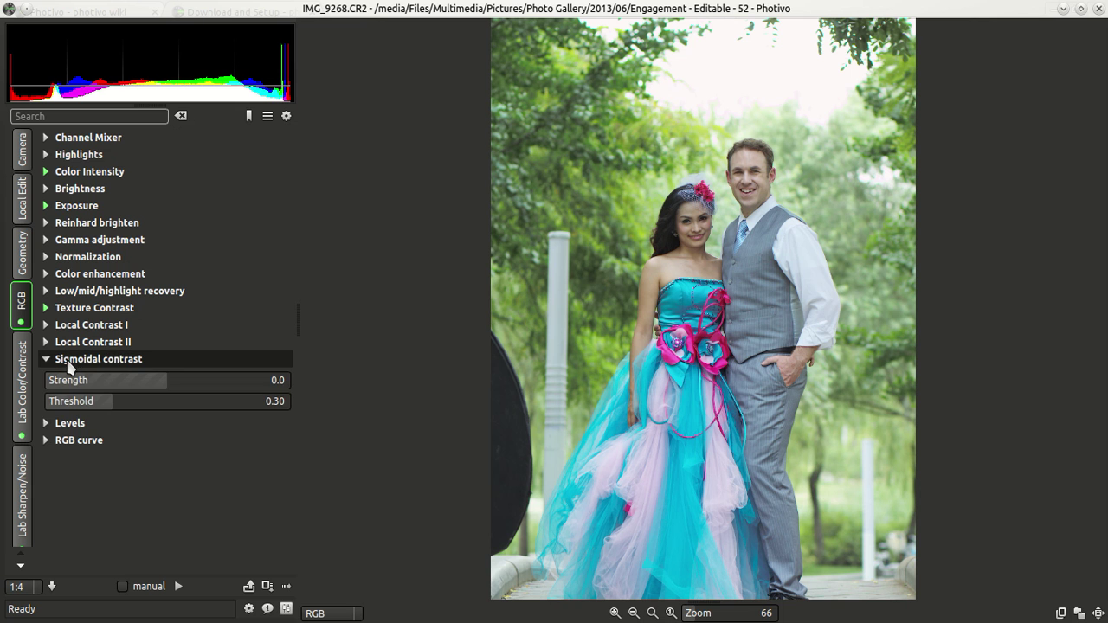
click(169, 382)
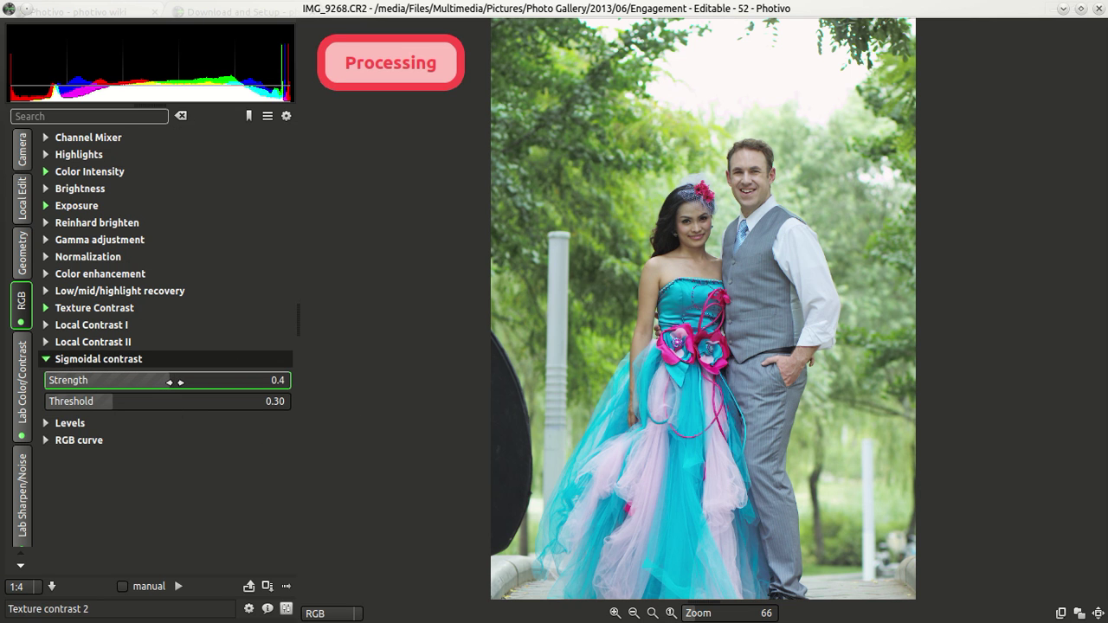
click(176, 382)
click(181, 382)
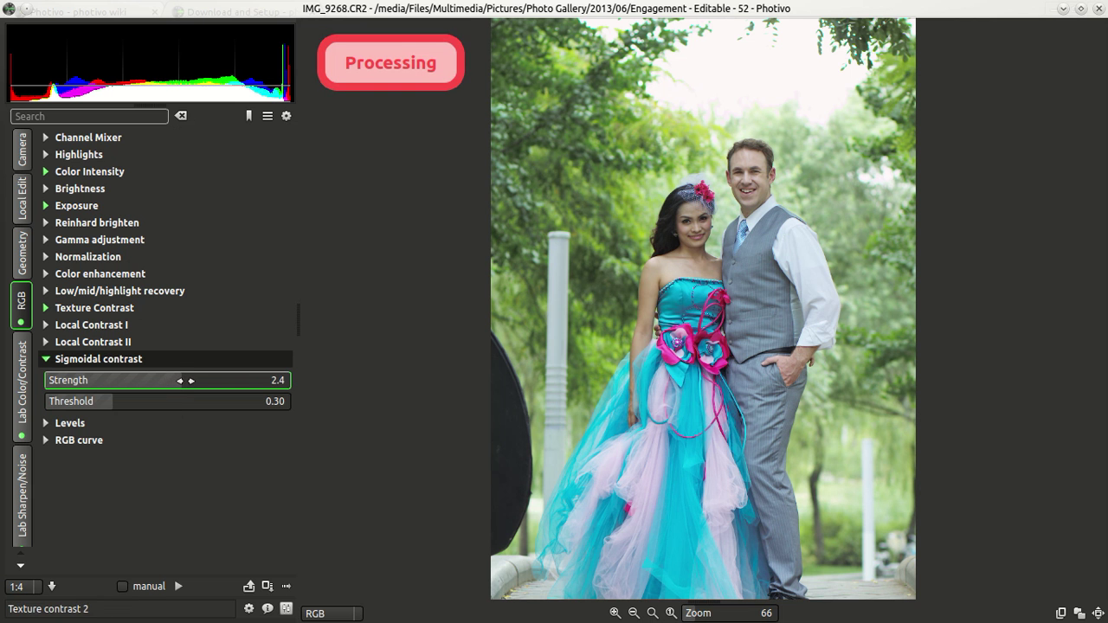
click(183, 382)
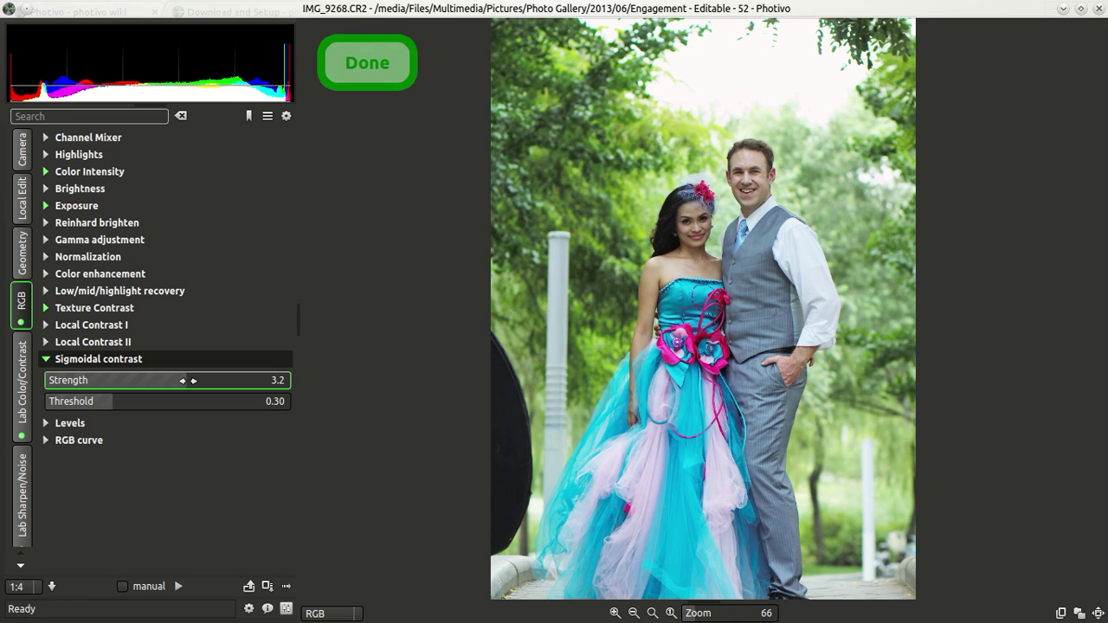
click(189, 380)
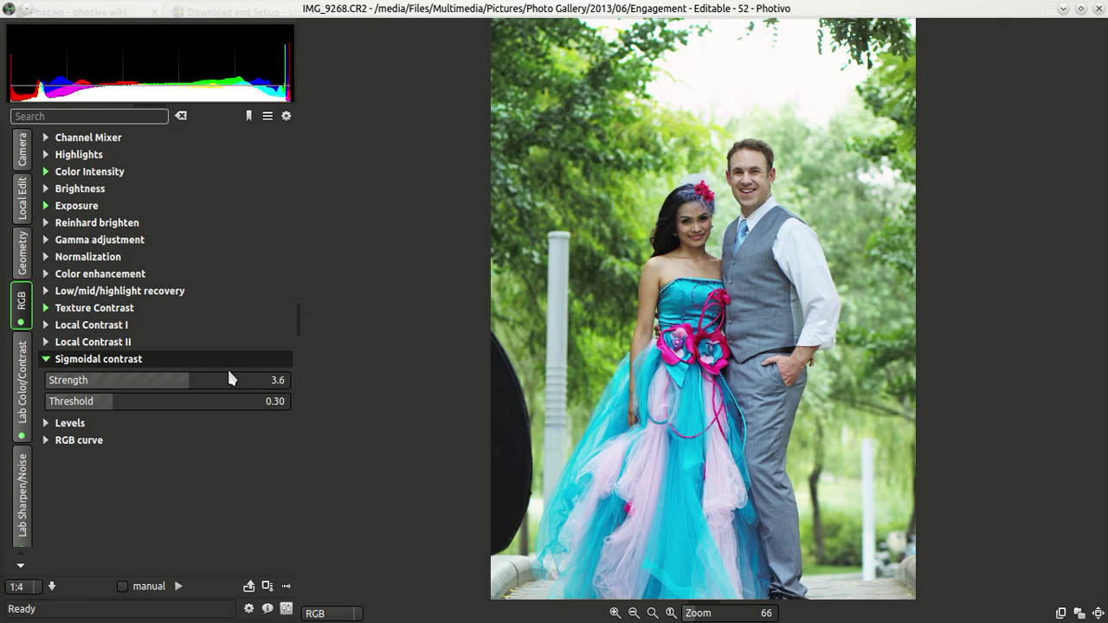
- Set the RGB Sigmoidal contrast strength to 4.4 and close its settings
scroll(193, 379, up, 8)
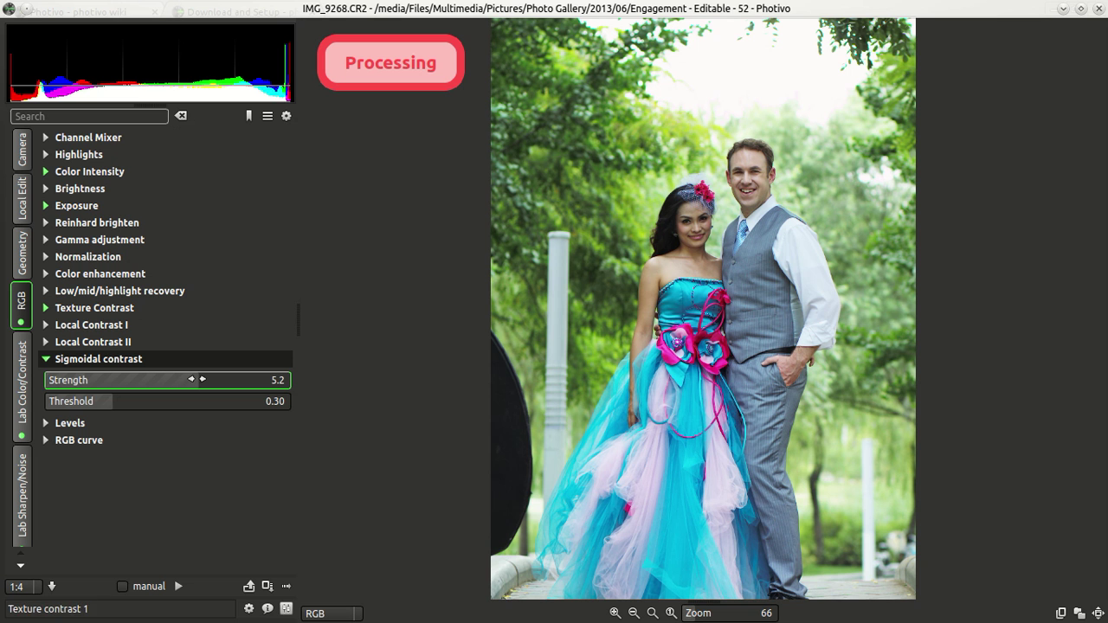
scroll(193, 379, down, 2)
scroll(196, 379, down, 2)
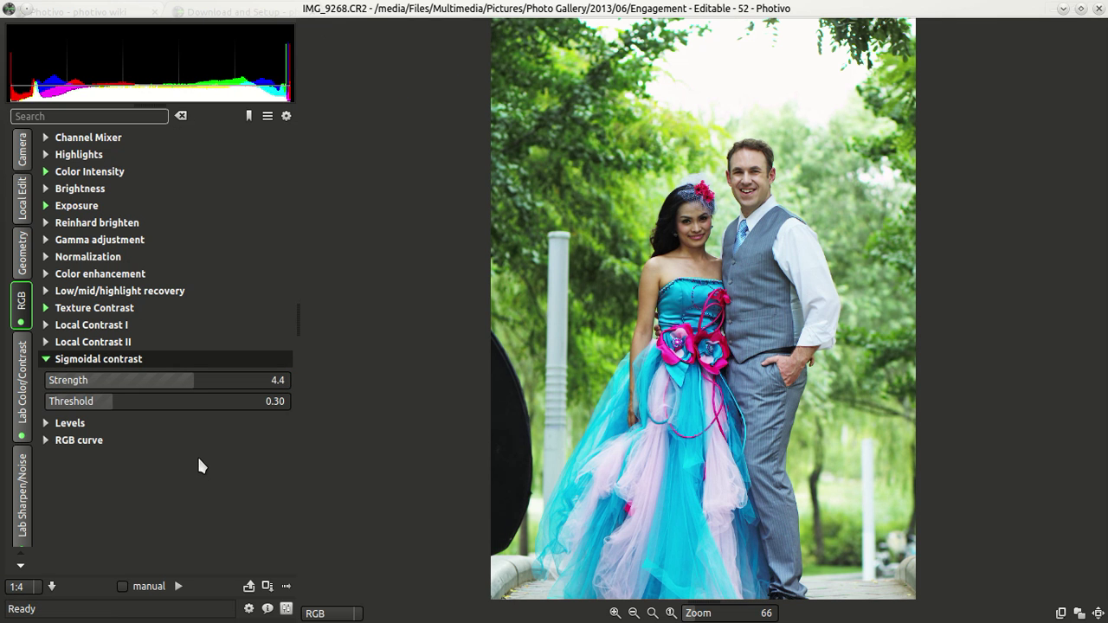
click(79, 362)
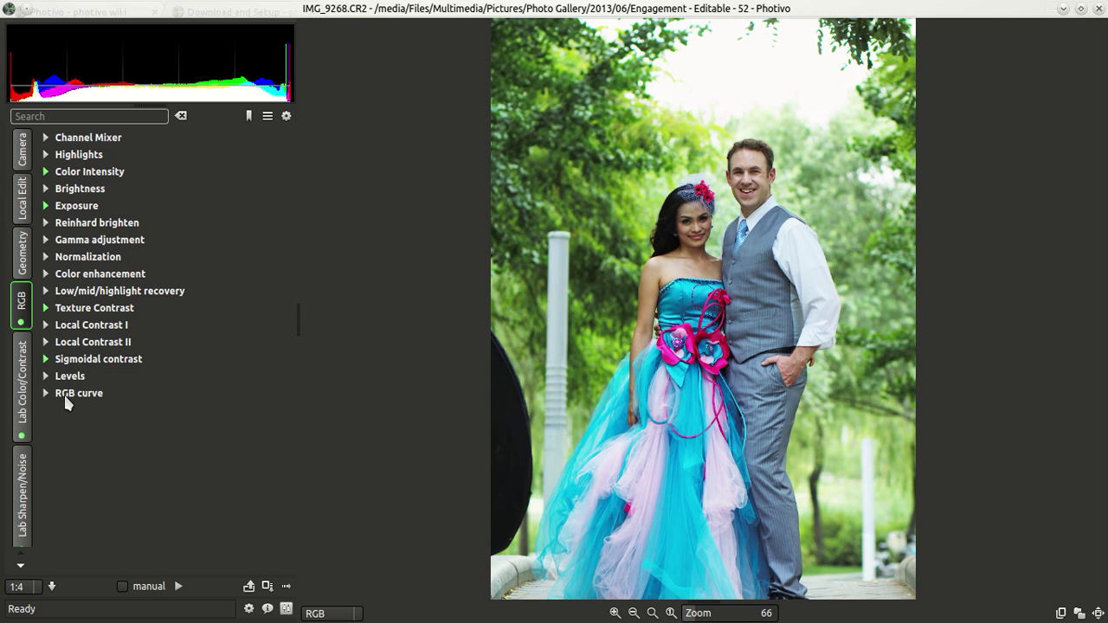
- Shape the RGB curve into a gentle S by keeping the midpoint and raising an added point in the highlights
click(64, 395)
drag(286, 337, 290, 391)
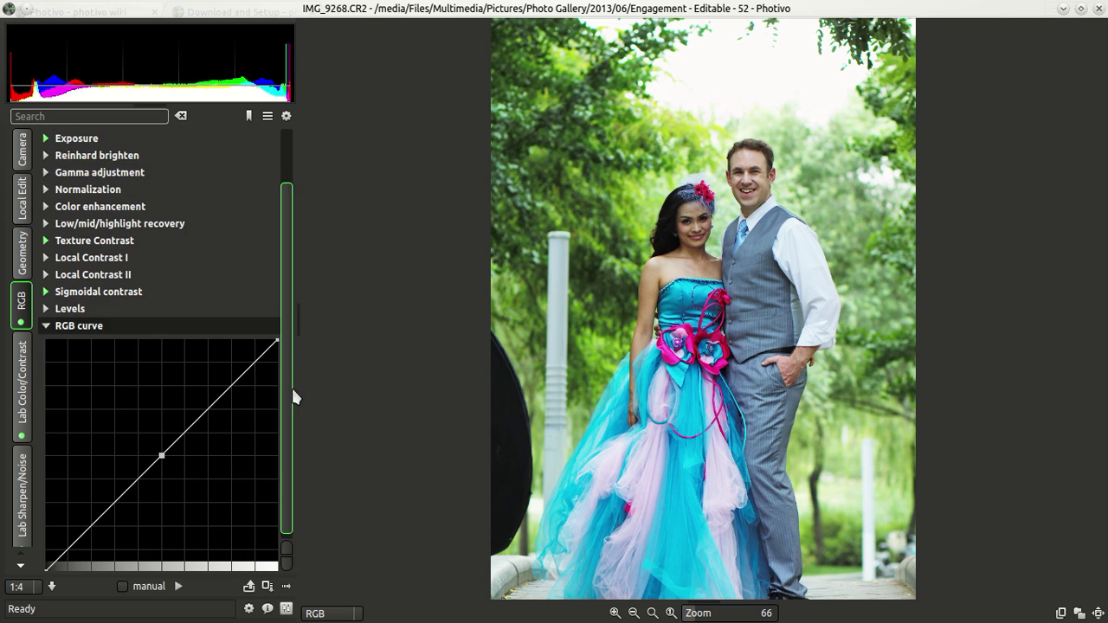
click(161, 452)
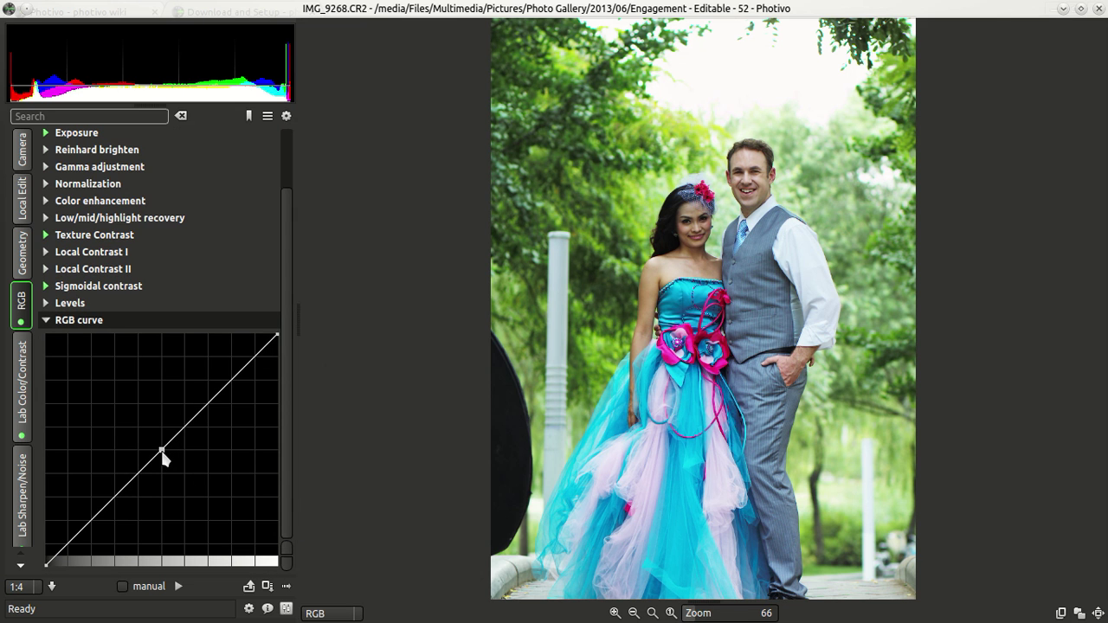
mouse_move(162, 452)
mouse_down()
mouse_move(127, 419)
mouse_move(197, 478)
mouse_move(163, 454)
mouse_up()
click(218, 393)
drag(219, 394, 208, 387)
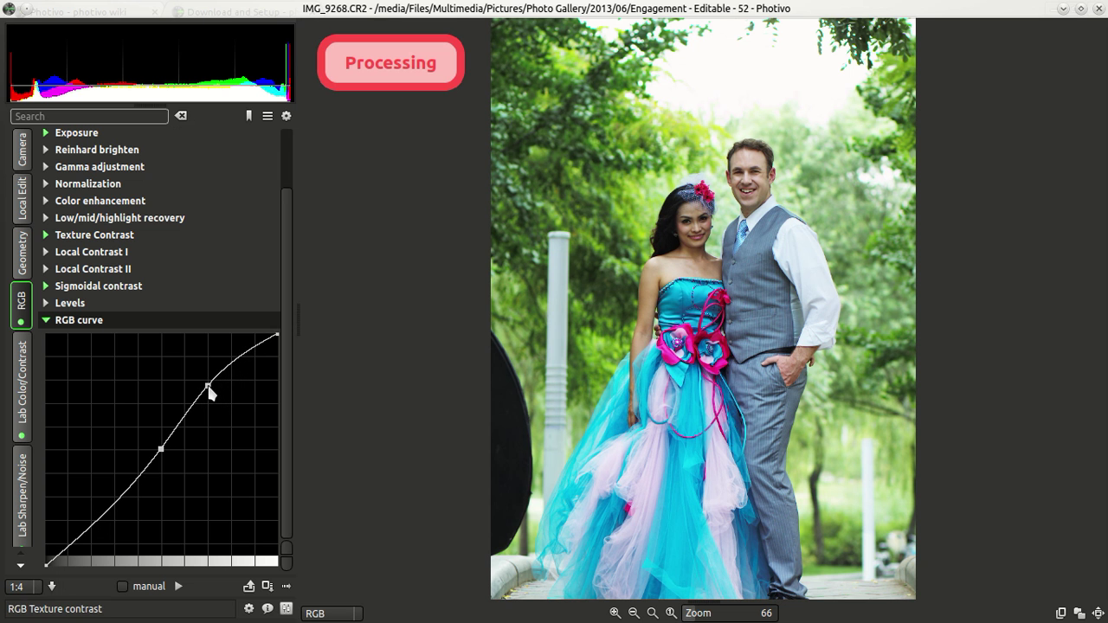
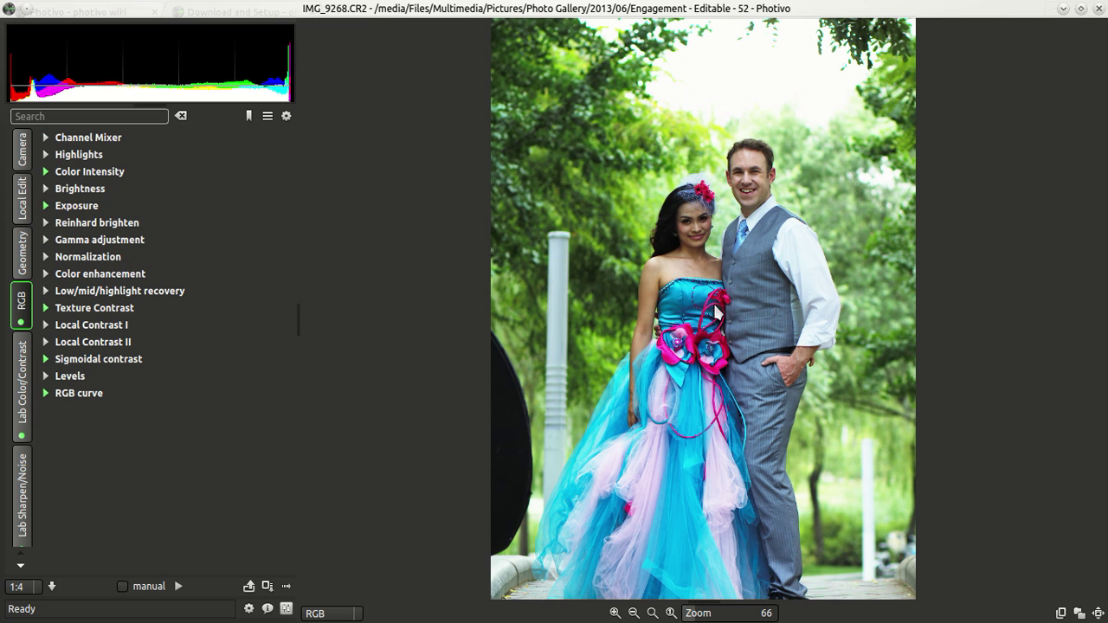
- Inspect the couple up close and set the Lab Wiener sharpen strength to 0.42
click(22, 506)
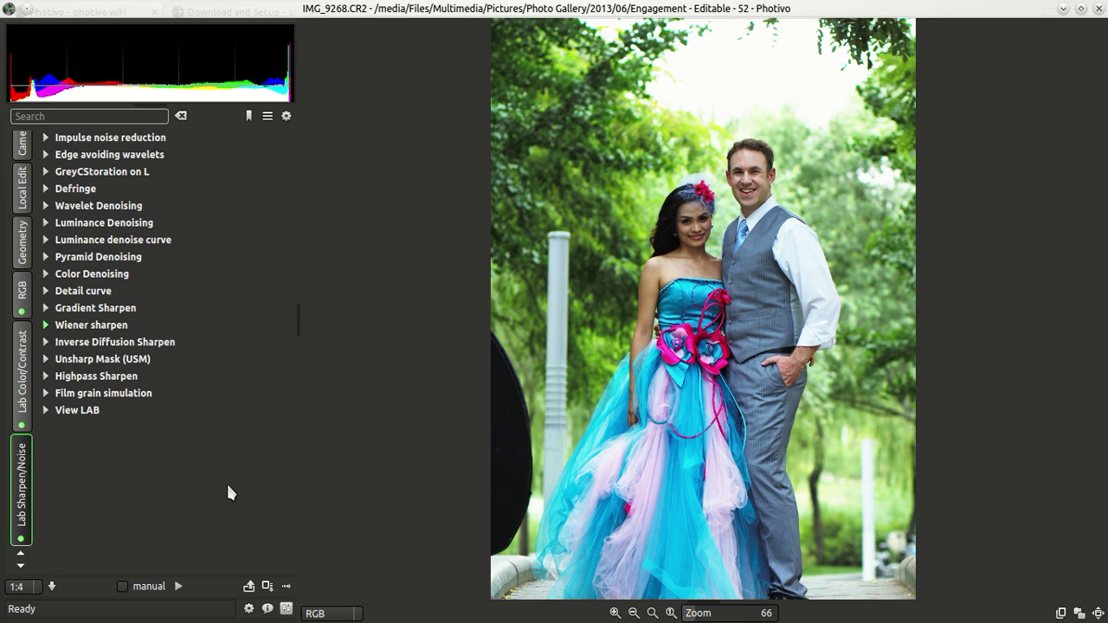
click(83, 326)
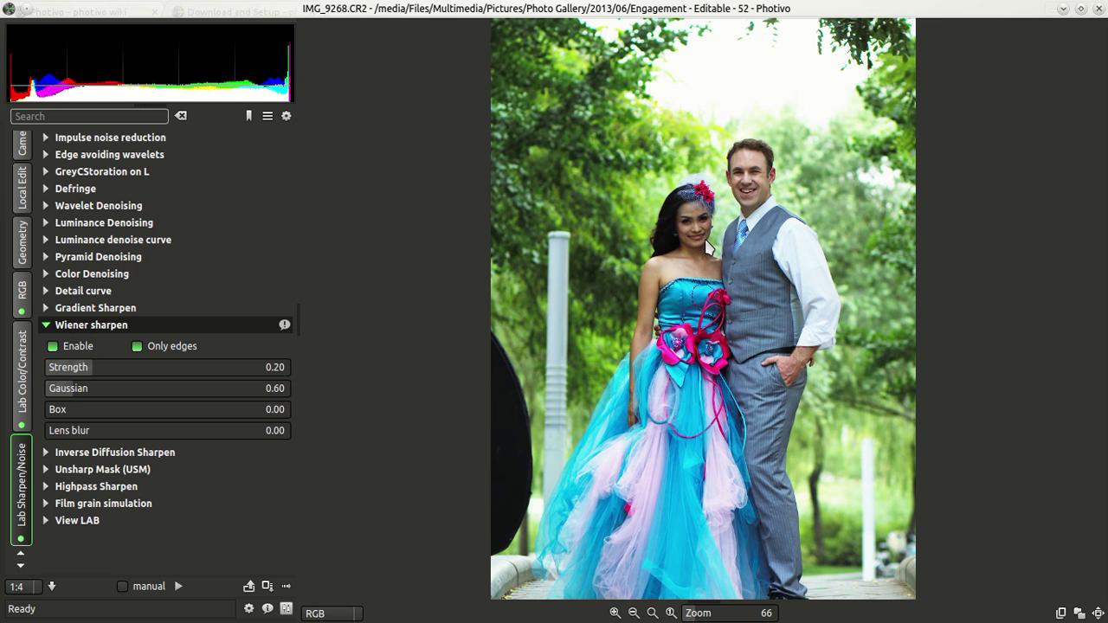
scroll(708, 248, up, 1)
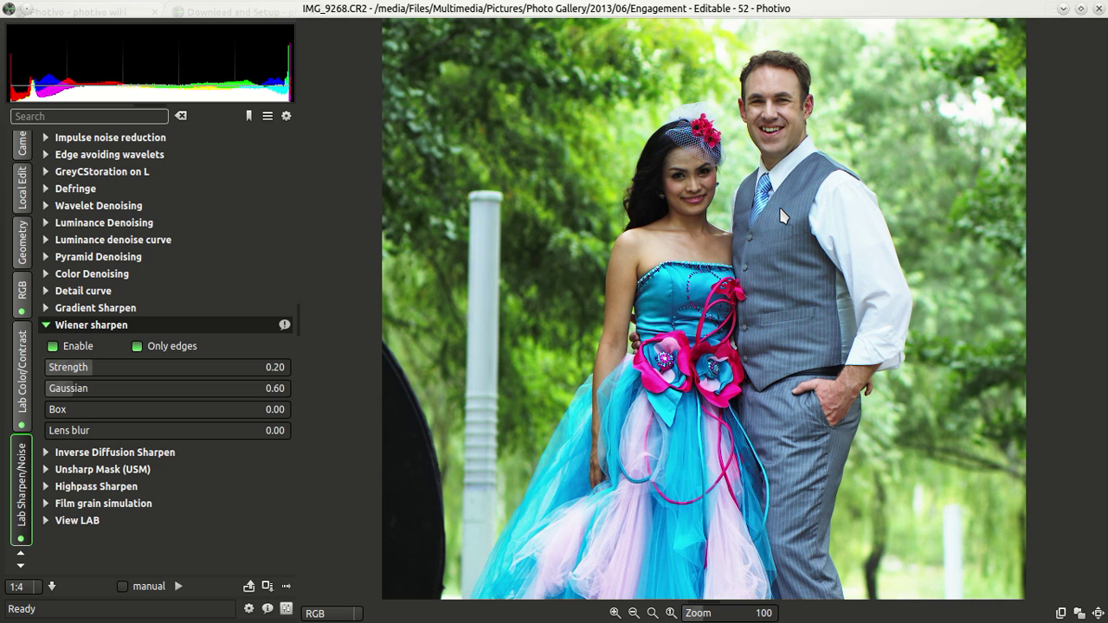
scroll(782, 215, up, 3)
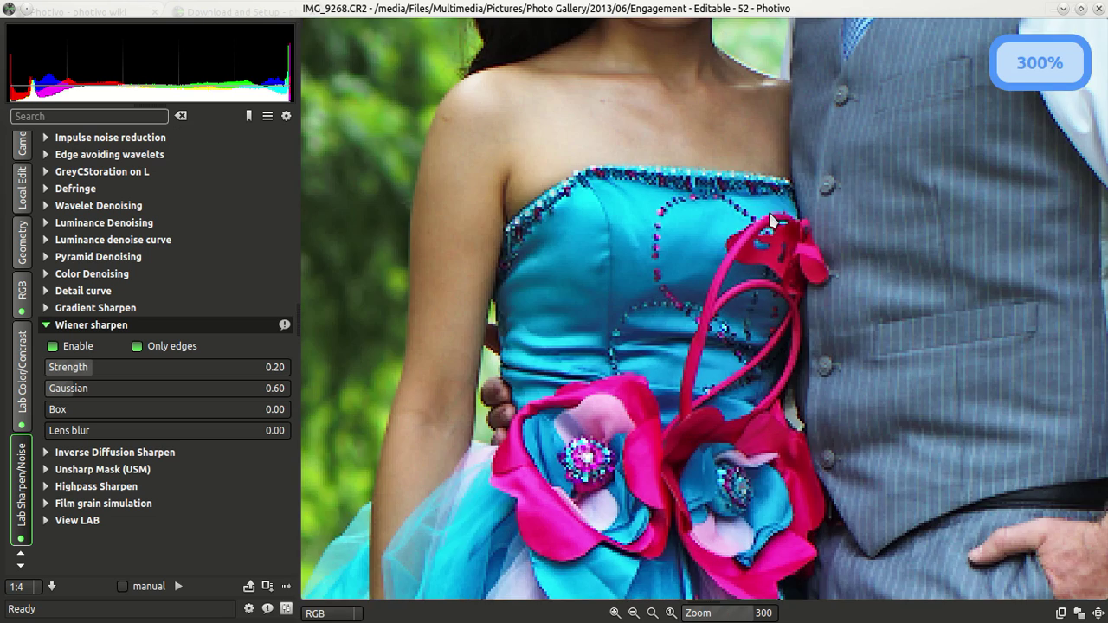
drag(795, 144, 780, 450)
scroll(783, 420, down, 3)
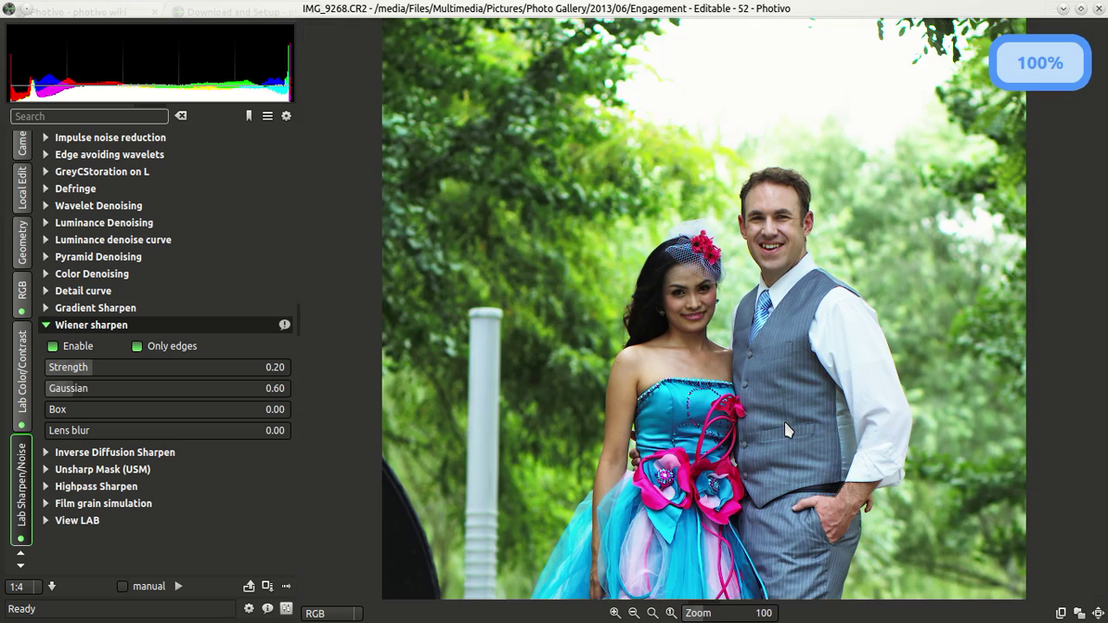
drag(792, 416, 780, 315)
drag(95, 367, 149, 367)
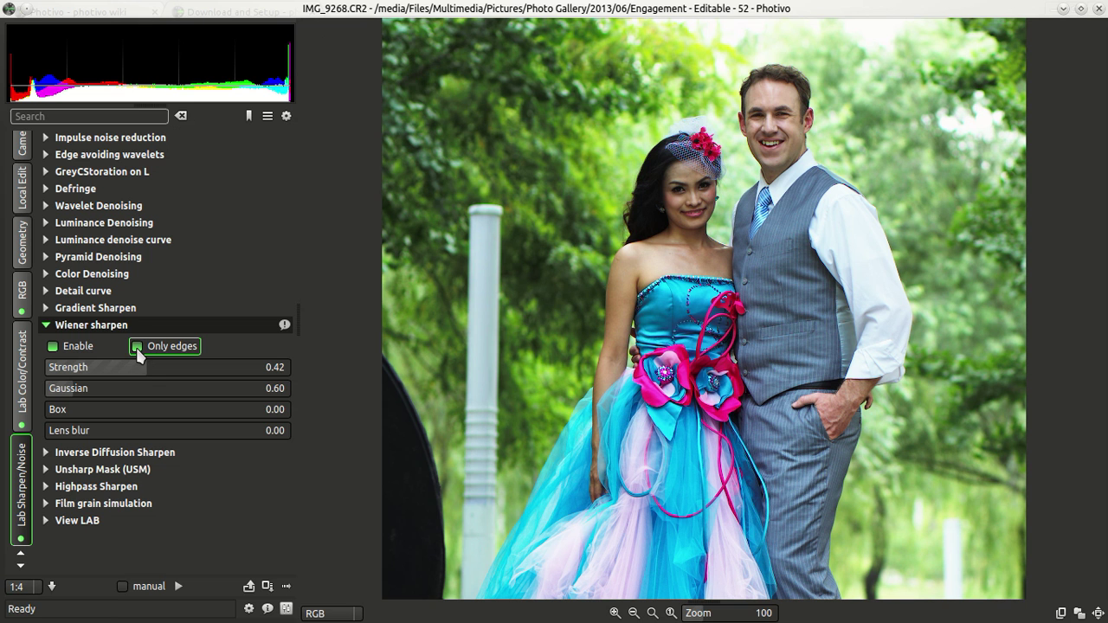
- Compare the Wiener sharpening with Only edges off and on, leave the option enabled, and close its settings
click(136, 346)
click(136, 346)
click(136, 348)
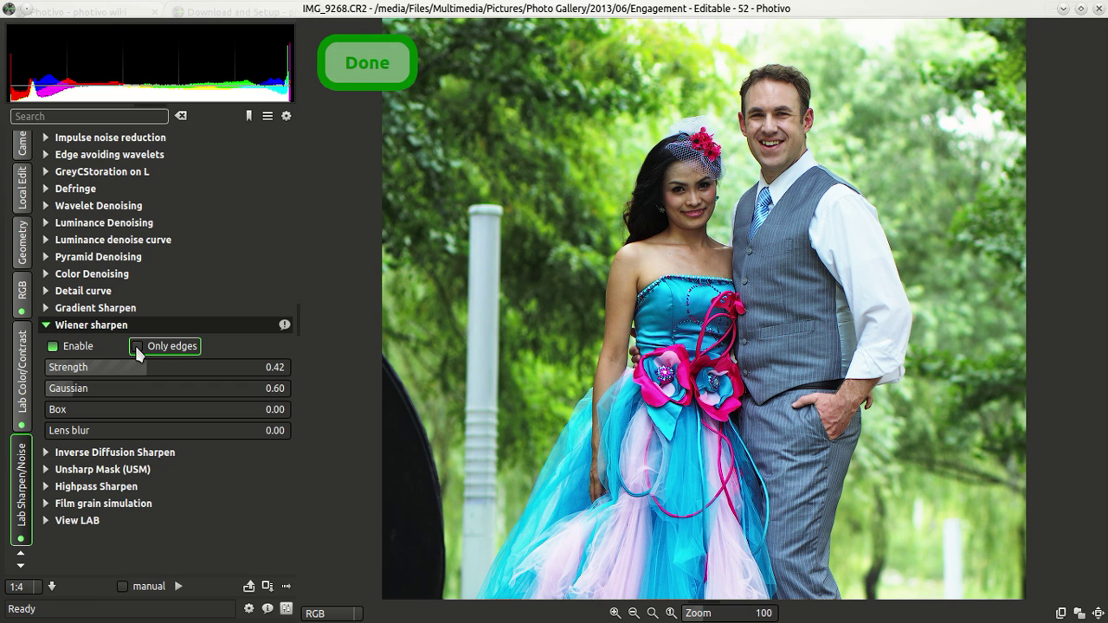
click(136, 347)
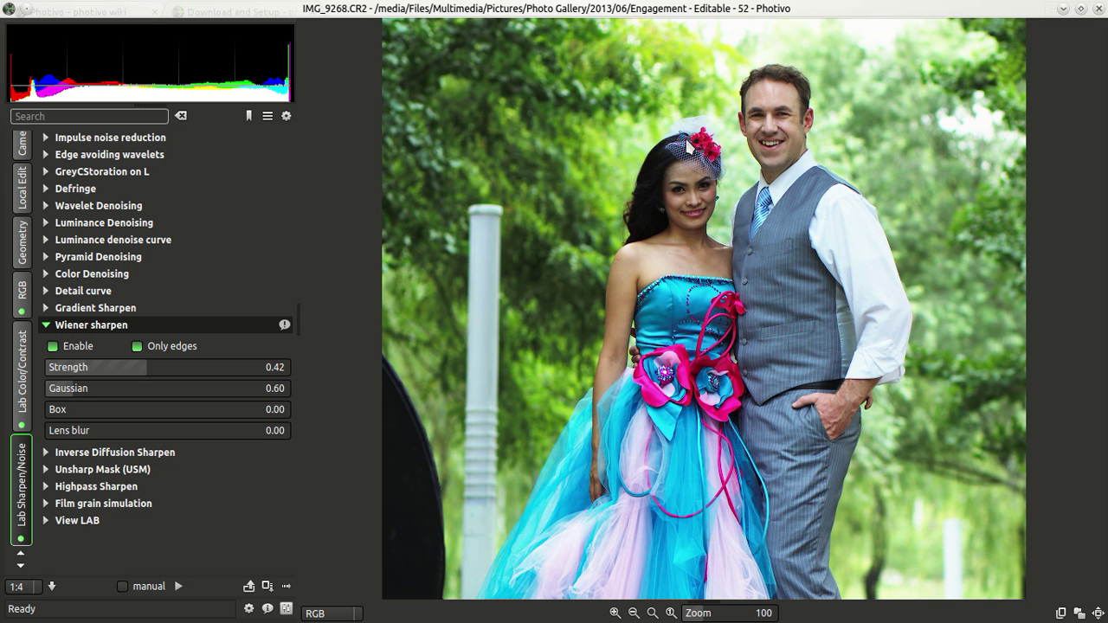
scroll(546, 236, down, 1)
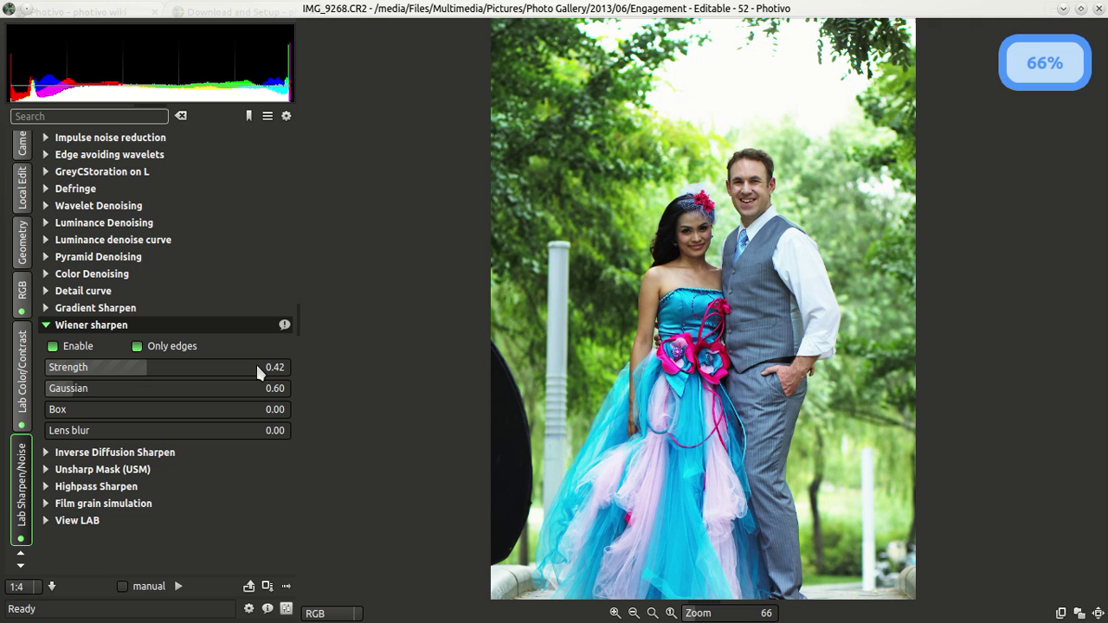
click(68, 327)
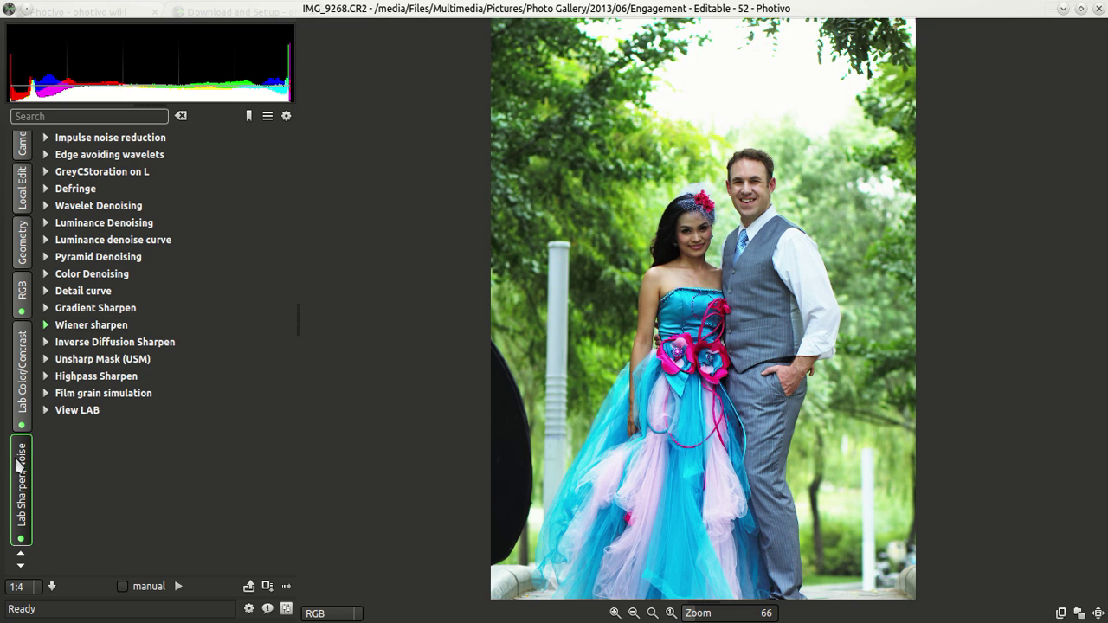
- Try the Fancy and Hard types of the Lab EyeCandy Vignette on the photo
scroll(19, 461, down, 1)
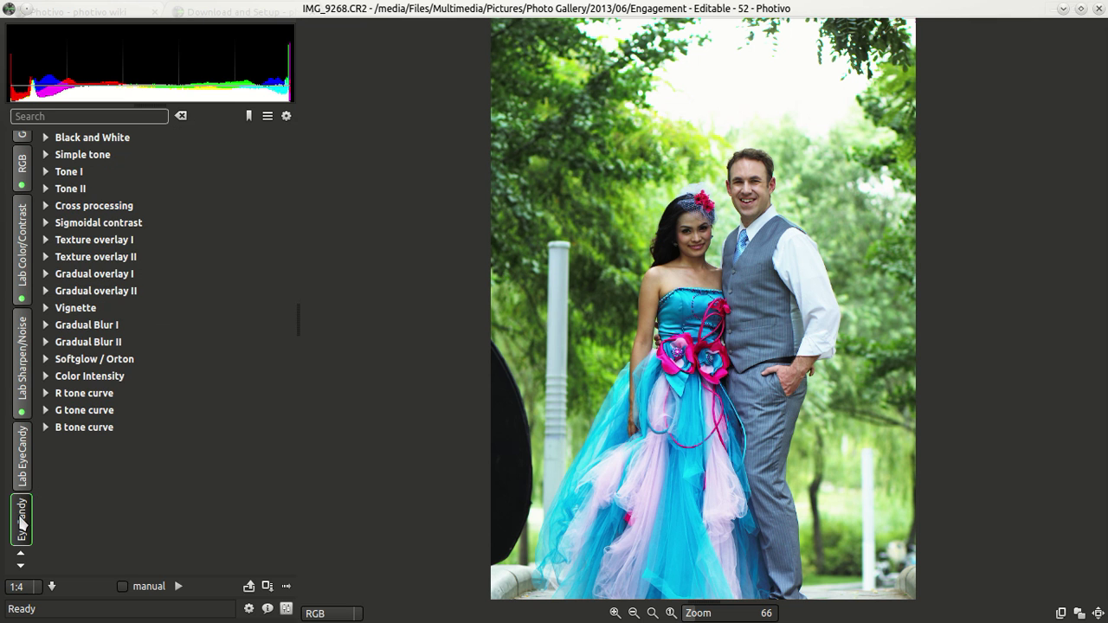
click(26, 470)
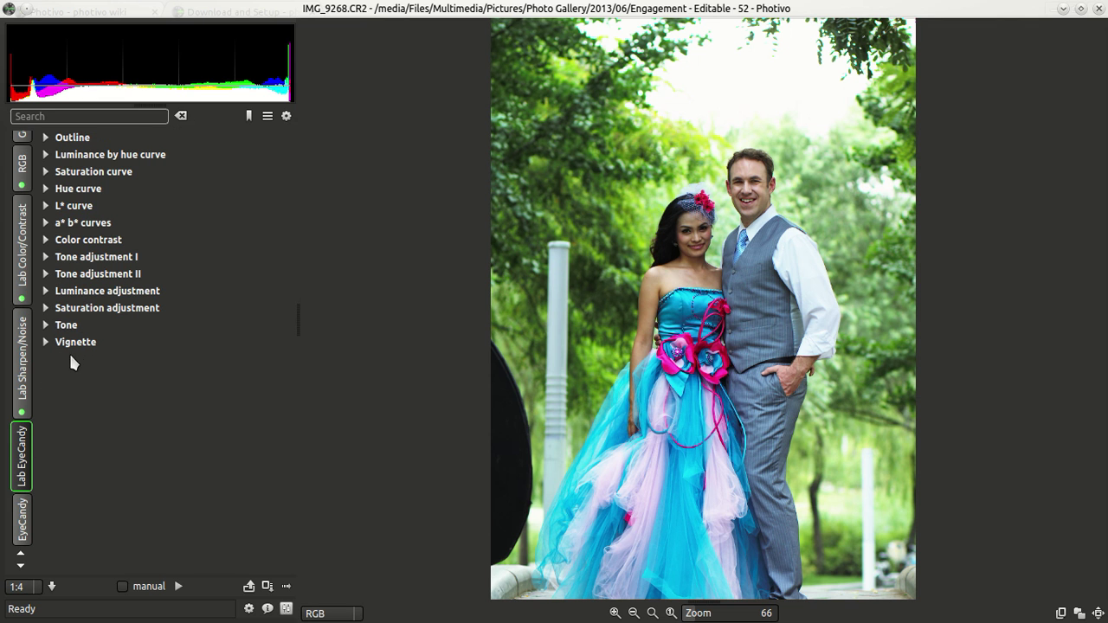
click(74, 342)
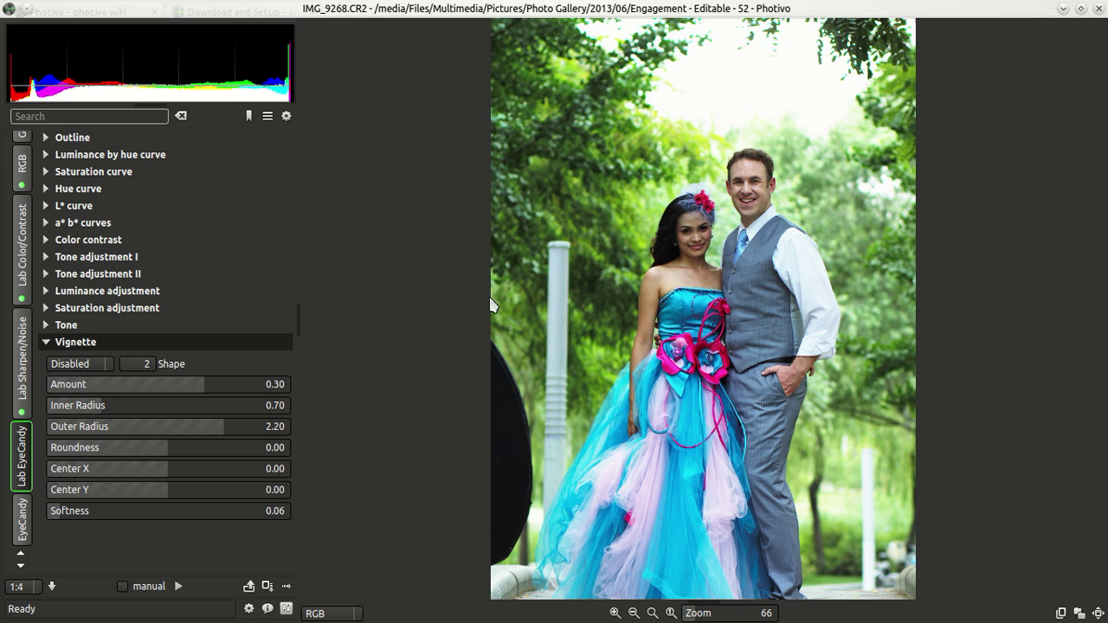
click(87, 364)
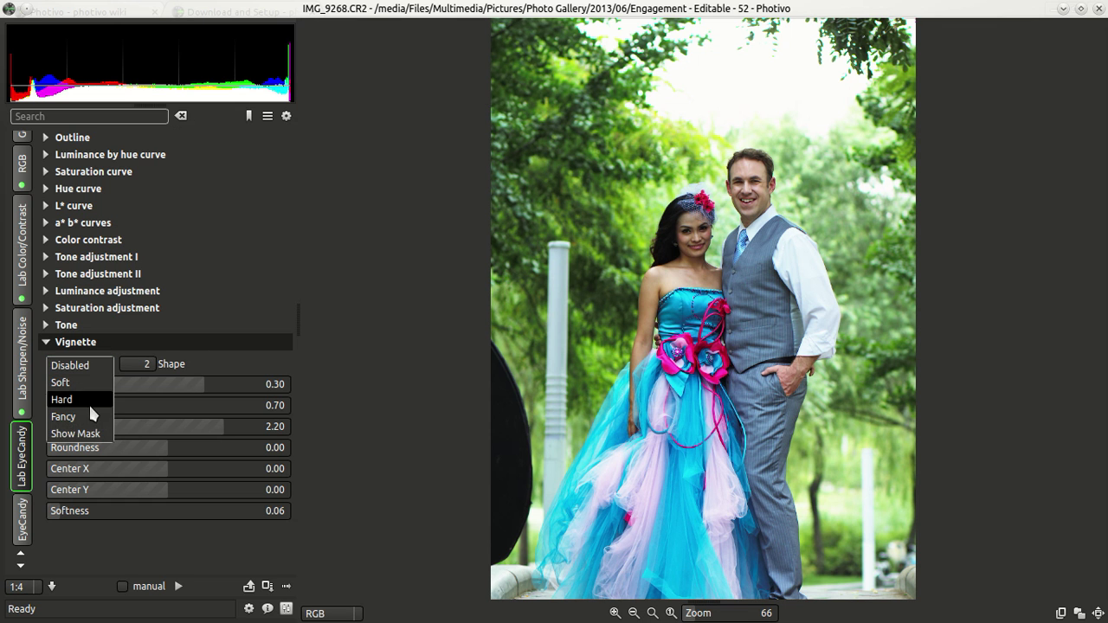
click(63, 416)
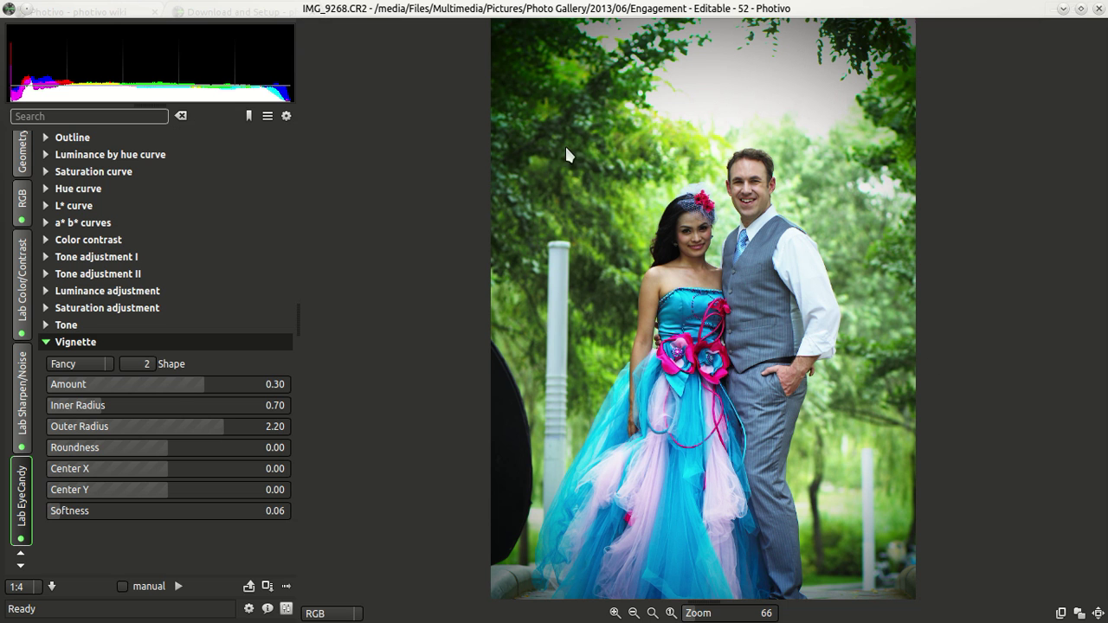
click(92, 365)
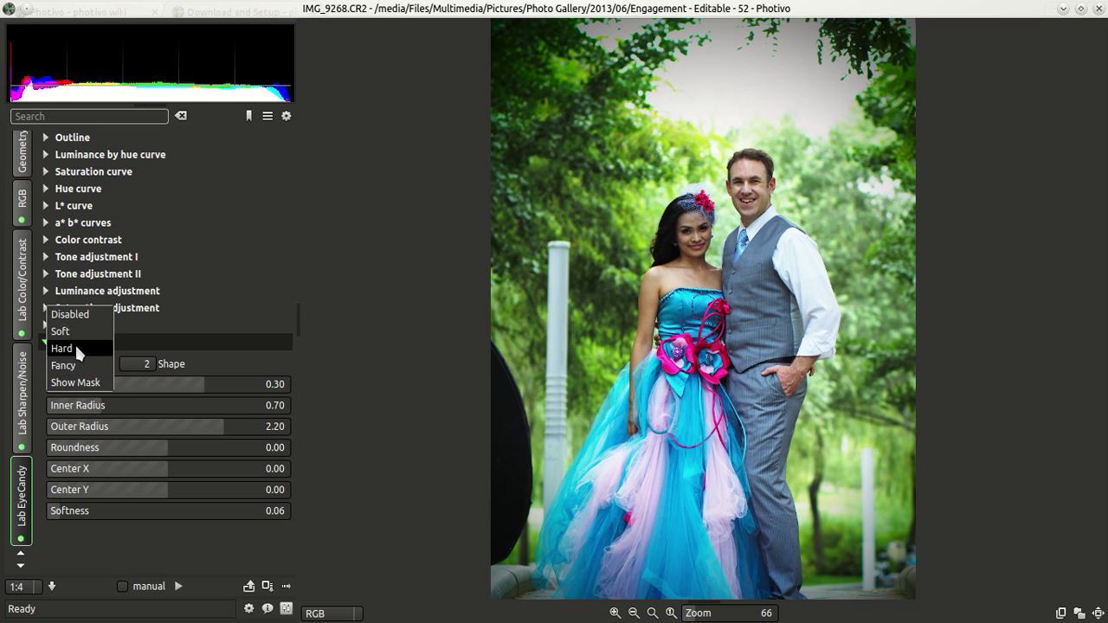
click(76, 348)
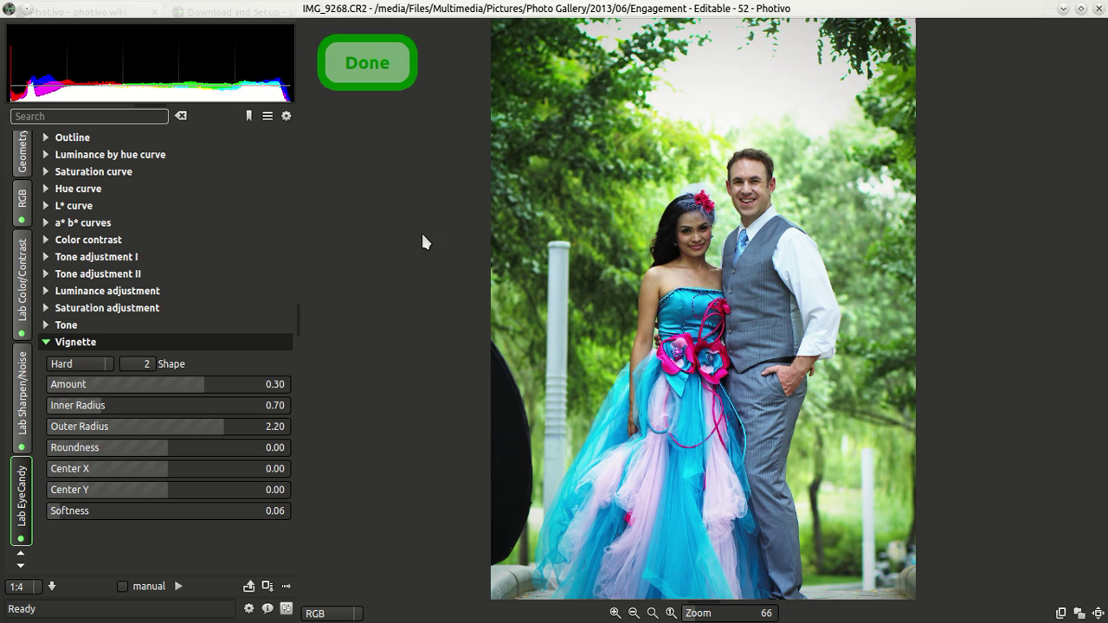
- Set the Lab EyeCandy Vignette to Soft with an amount of 0.54
click(76, 363)
click(85, 345)
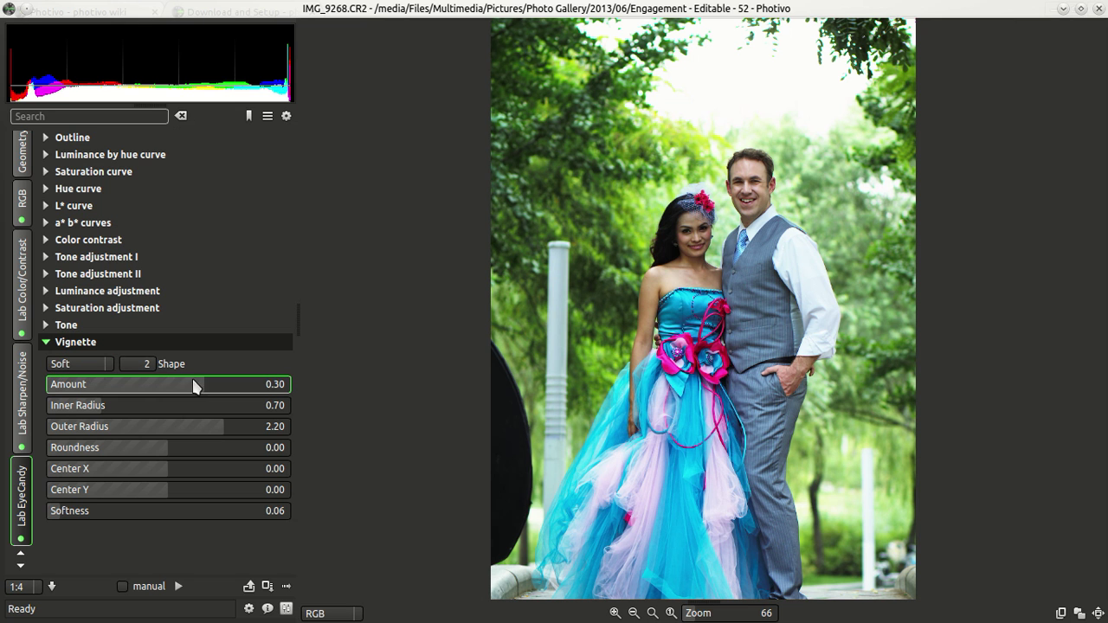
drag(200, 383, 234, 384)
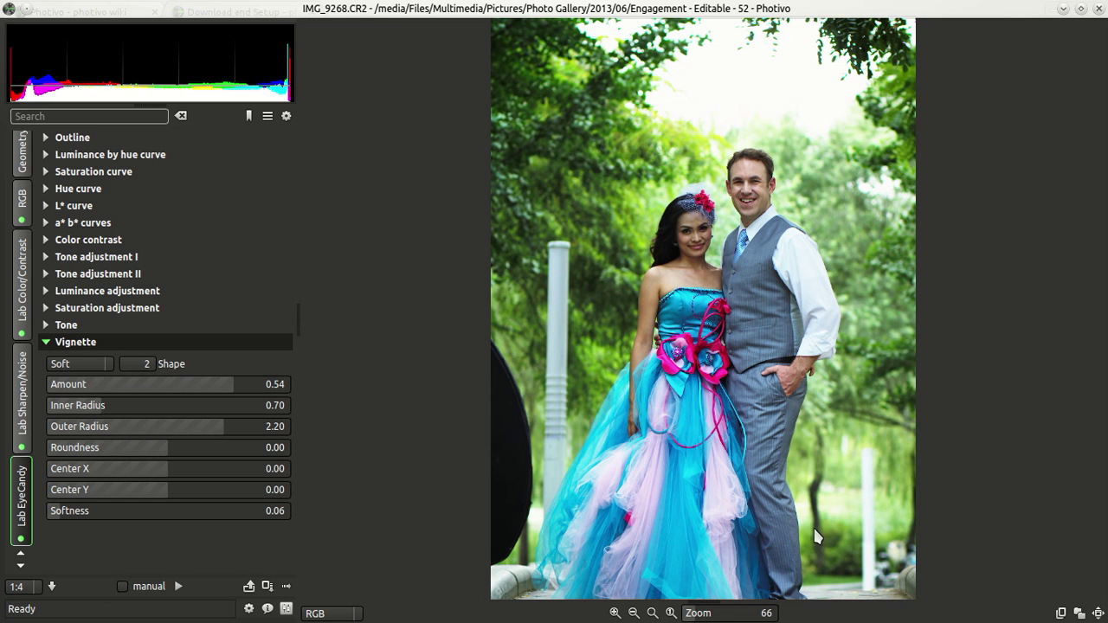
click(72, 347)
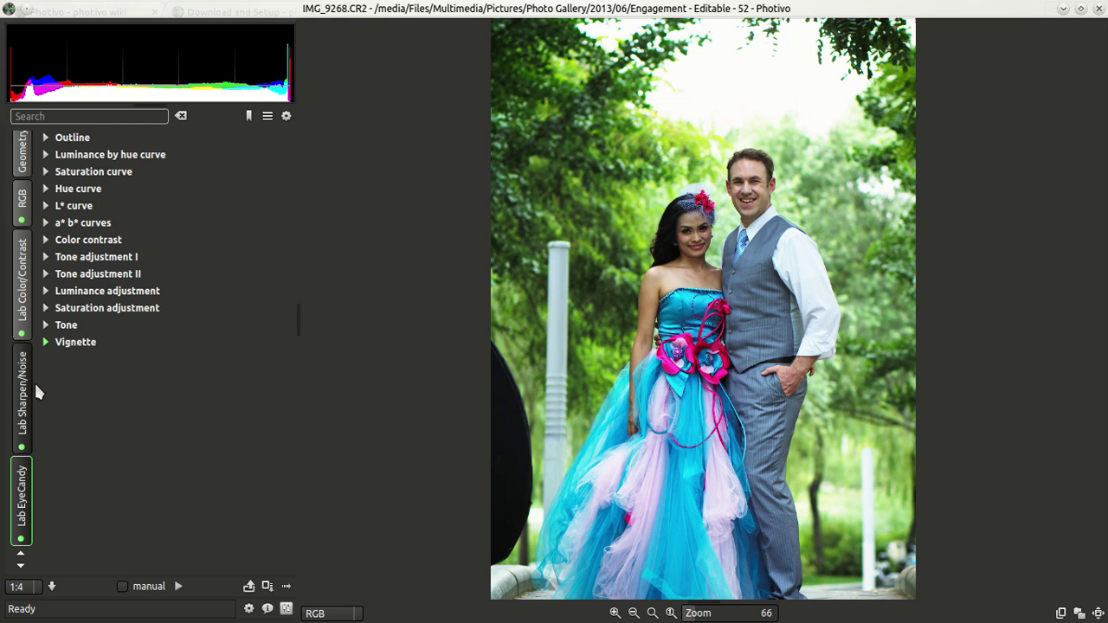
- Apply the EyeCandy Softglow / Orton effect in Screen mode with an amount of 0.2
scroll(43, 511, down, 2)
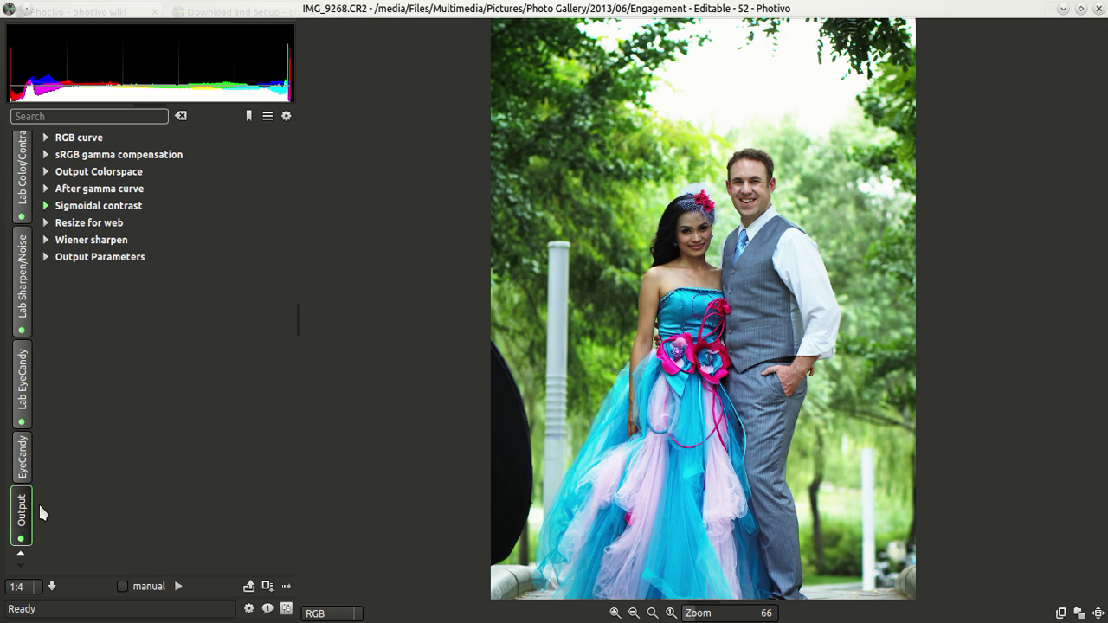
click(22, 455)
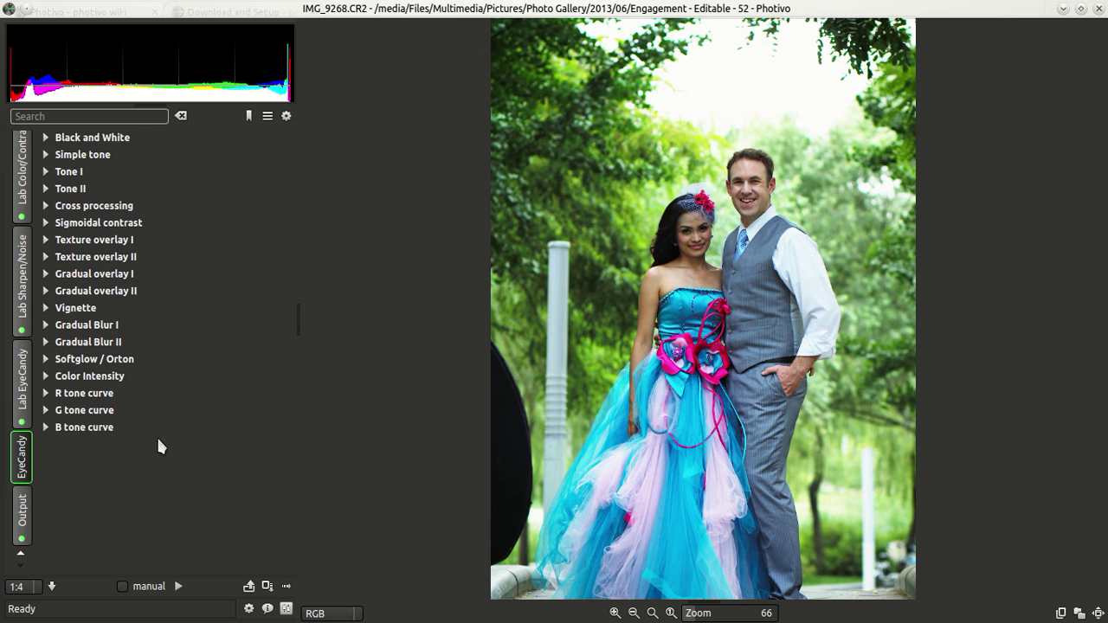
click(71, 360)
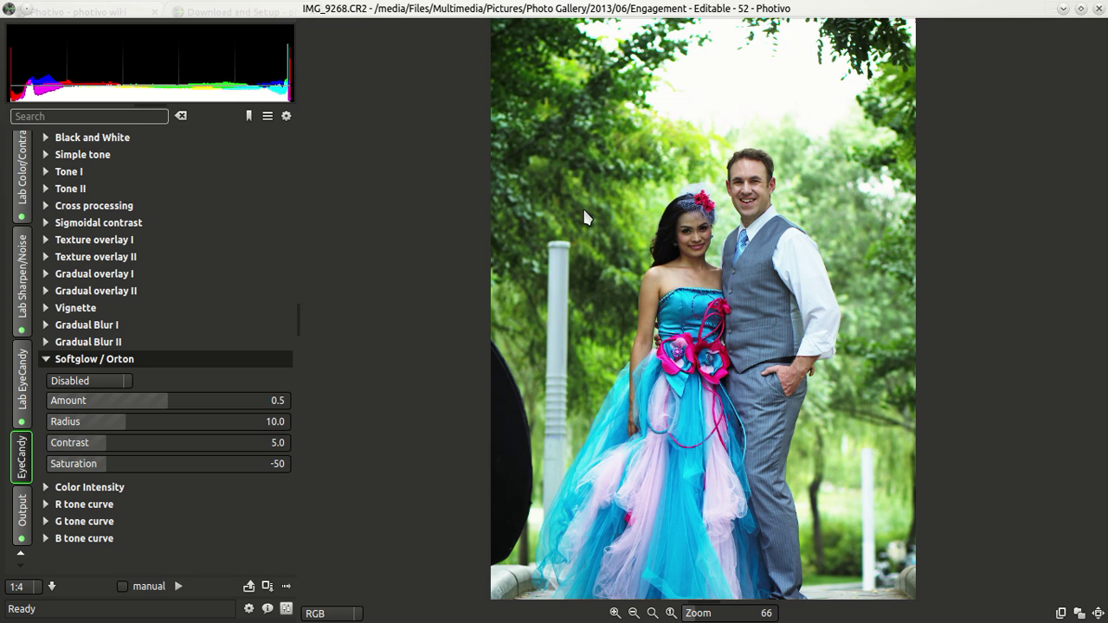
click(102, 382)
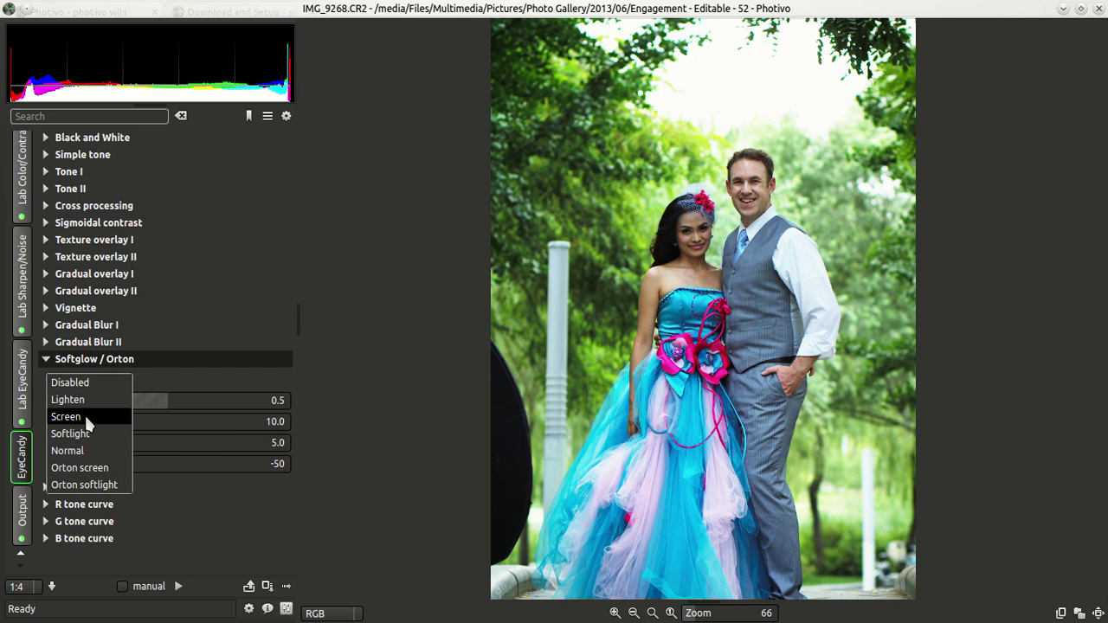
click(84, 414)
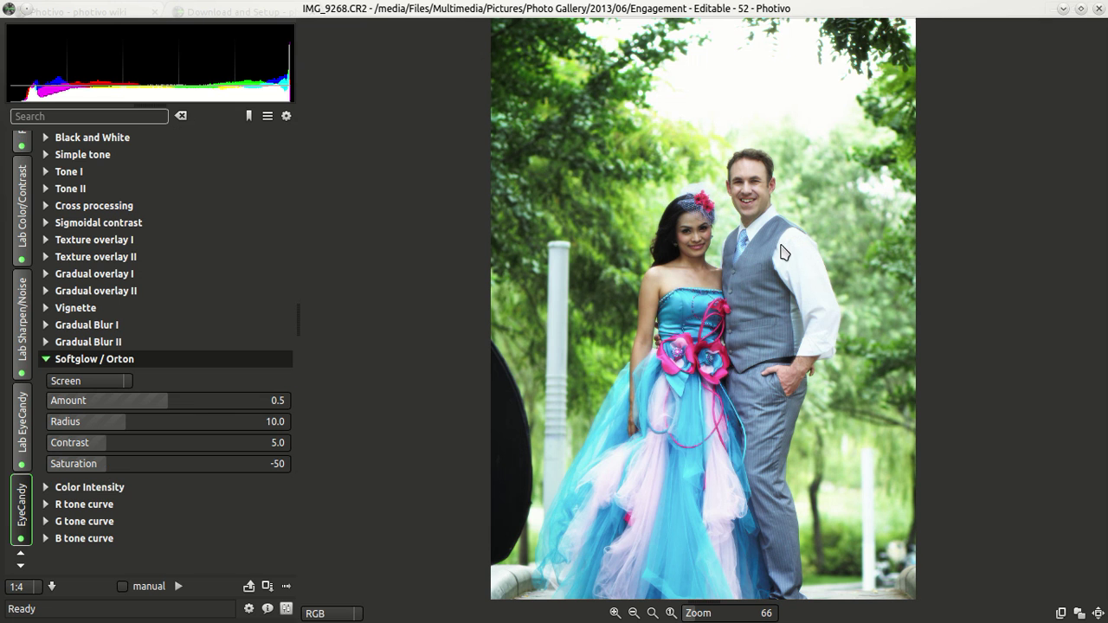
click(164, 402)
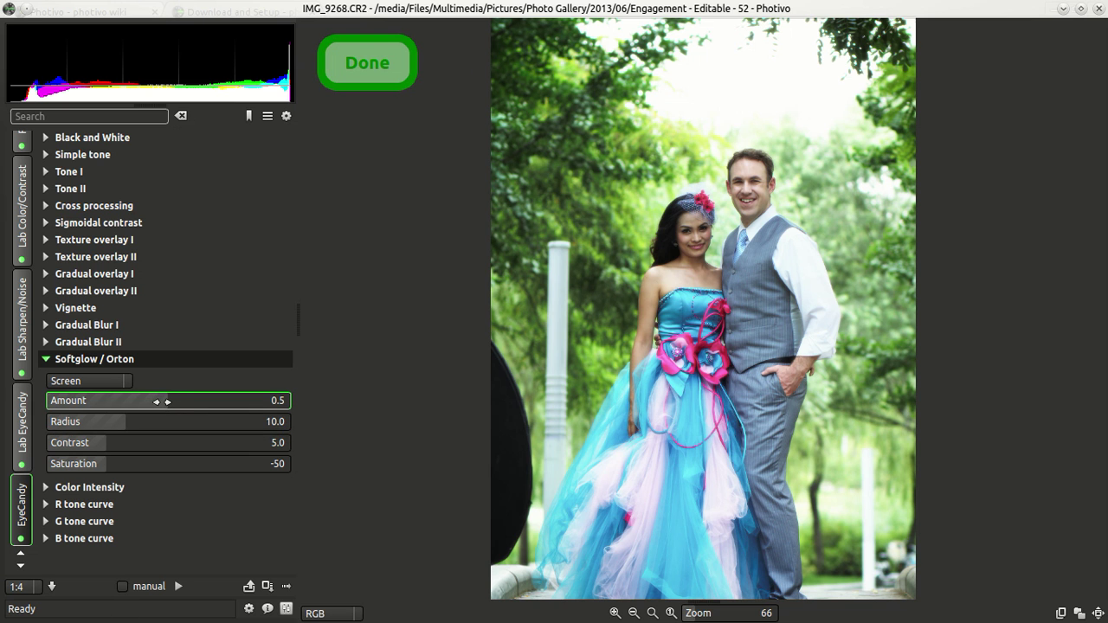
drag(161, 402, 100, 404)
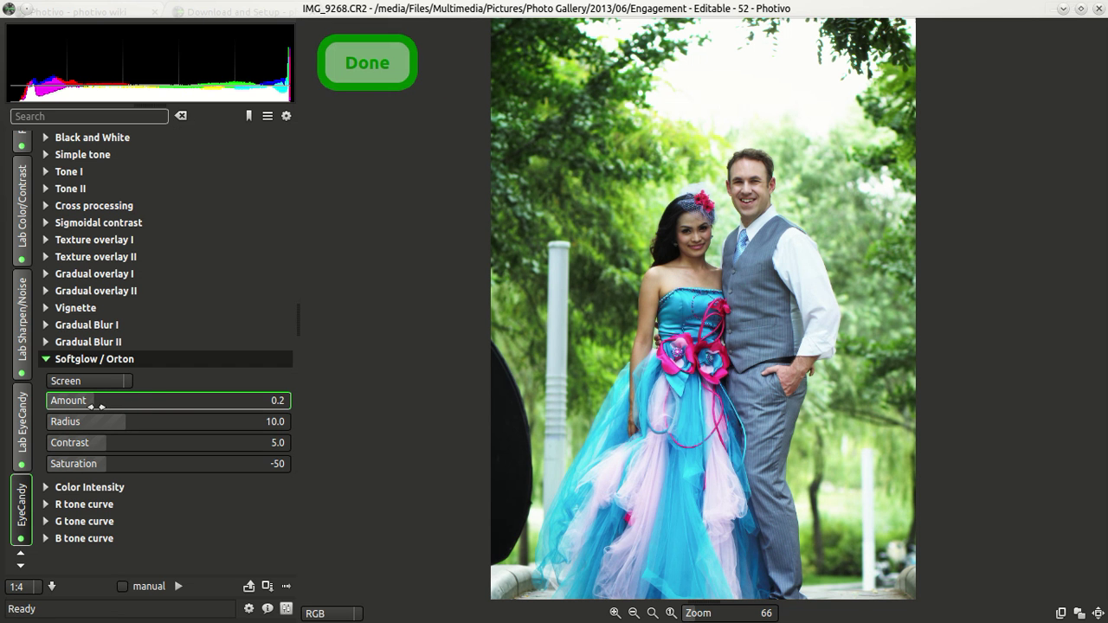
click(86, 361)
- Set the RGB Exposure of the photo to 1.90 EV and collapse the Exposure settings
click(24, 335)
scroll(34, 281, up, 4)
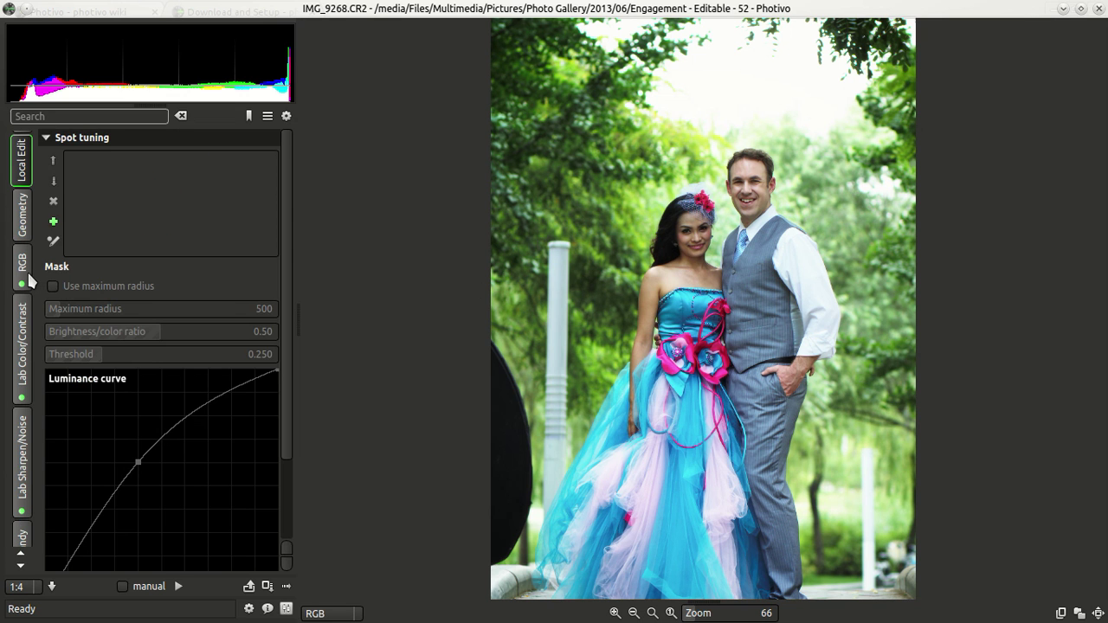
scroll(26, 273, up, 1)
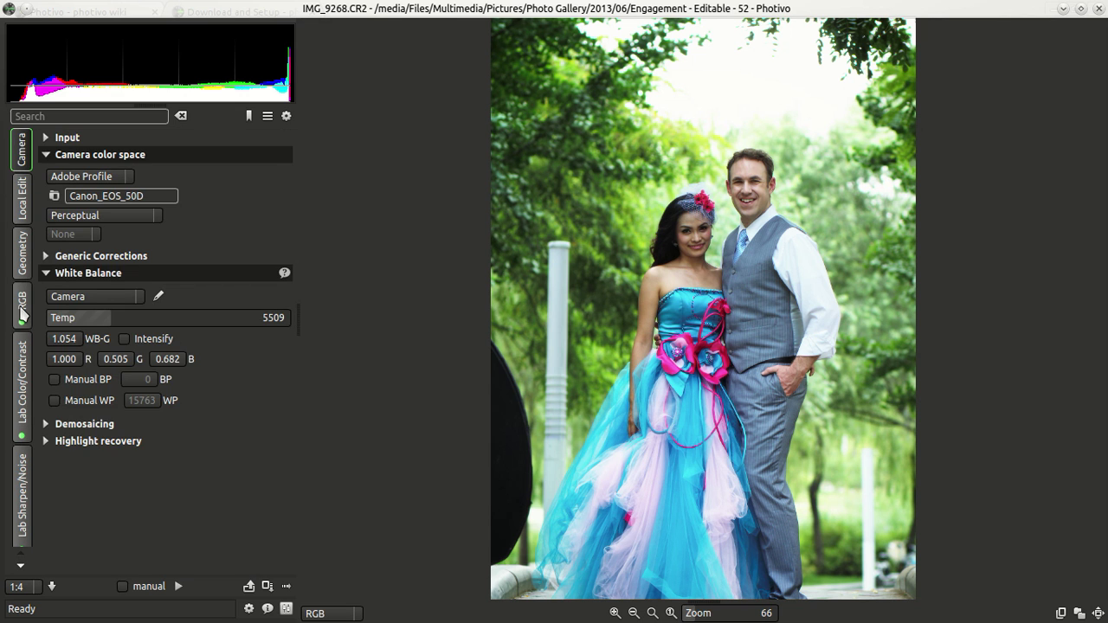
click(22, 307)
click(78, 208)
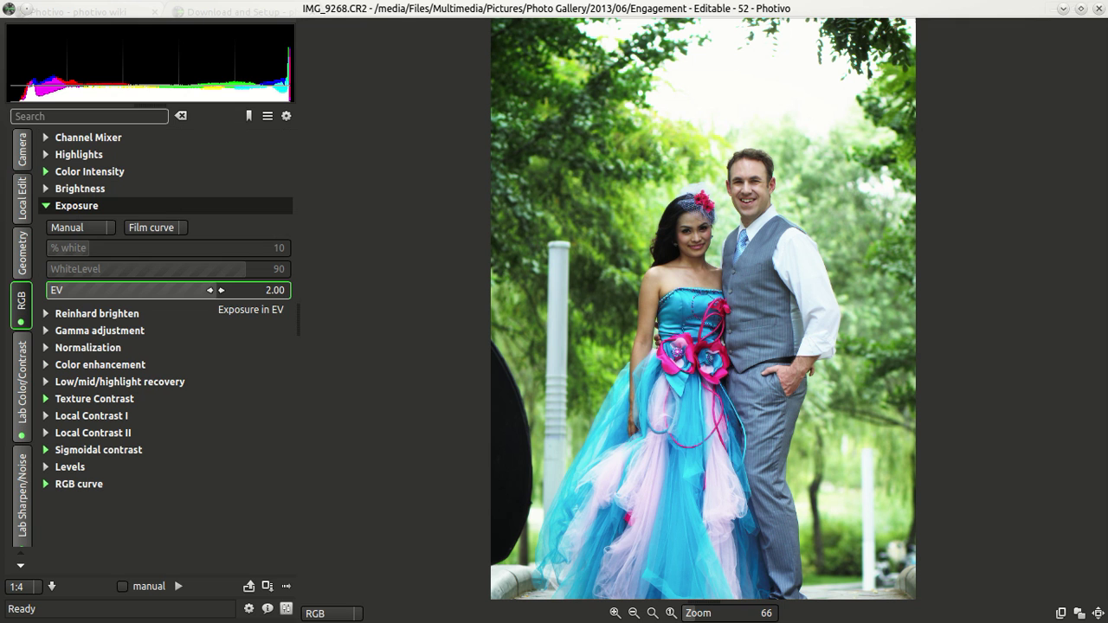
scroll(219, 290, down, 1)
scroll(218, 291, down, 2)
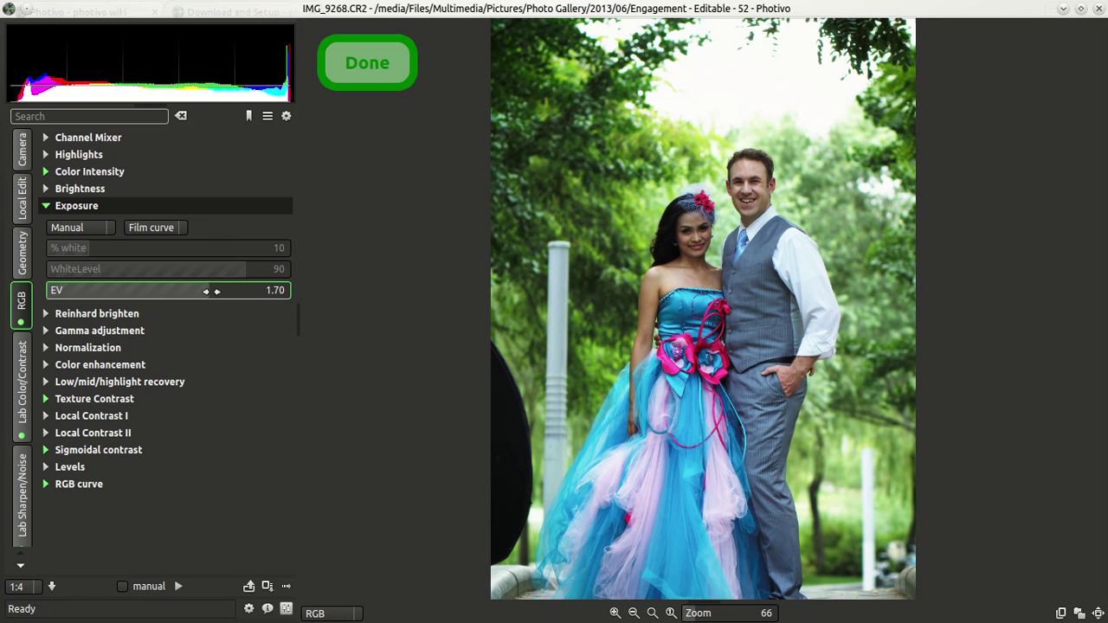
scroll(210, 292, up, 1)
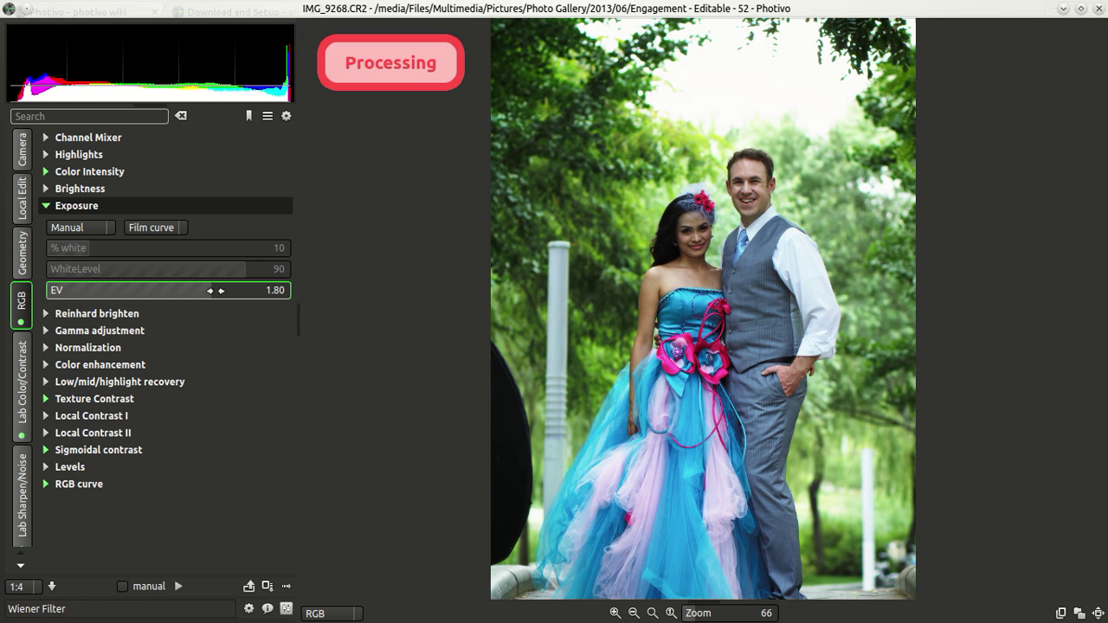
scroll(221, 291, up, 1)
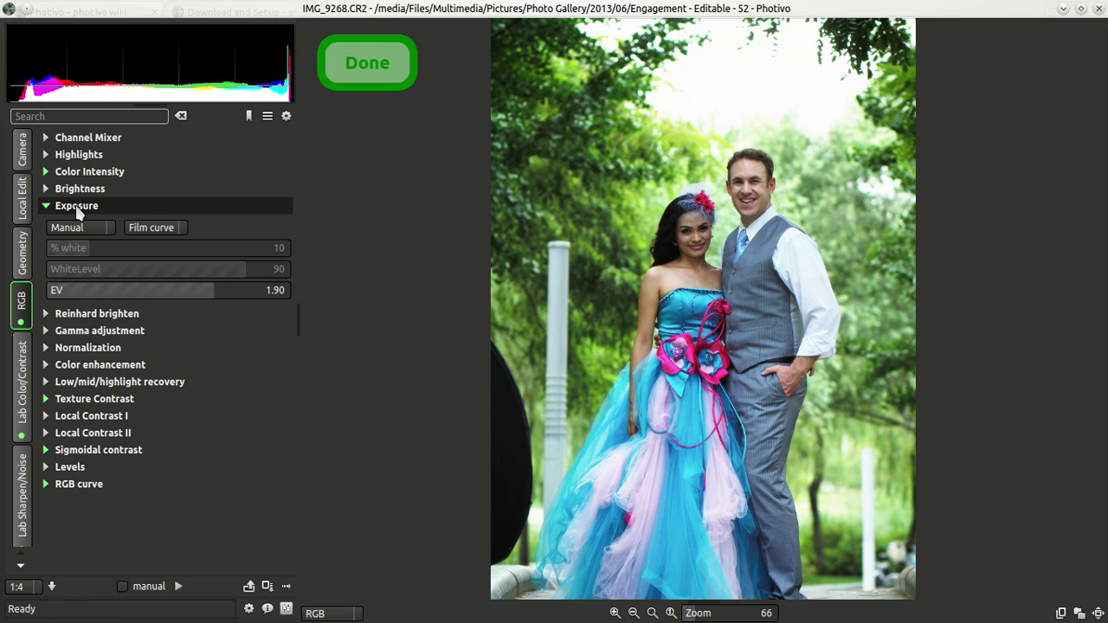
click(76, 206)
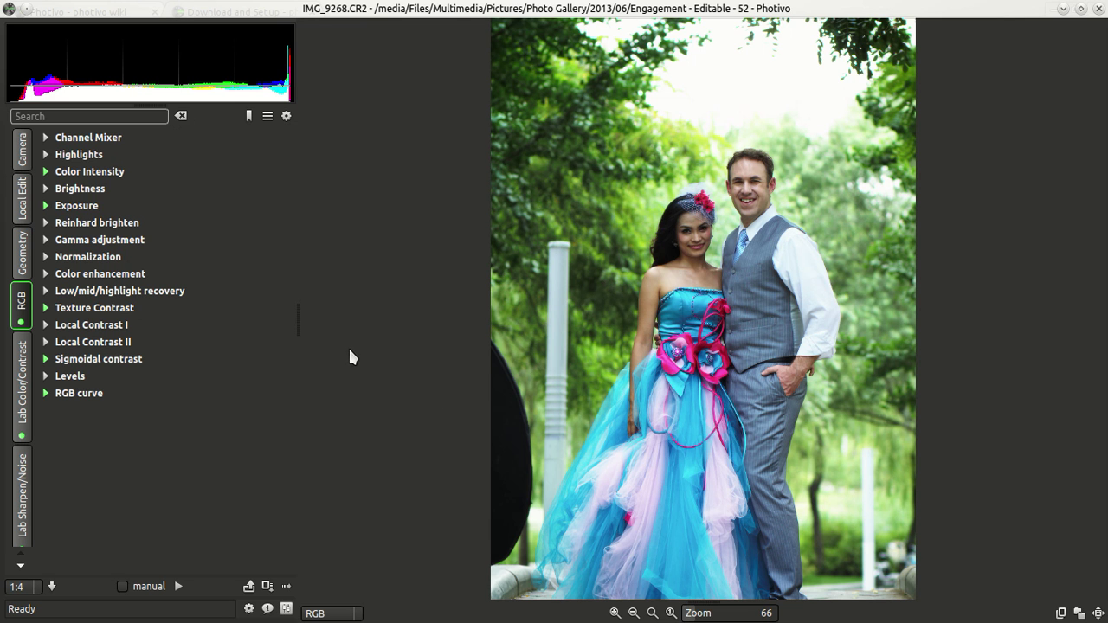
- List only the active tools, examine the append-preset dialog for Color Intensity, and leave it without saving
click(287, 116)
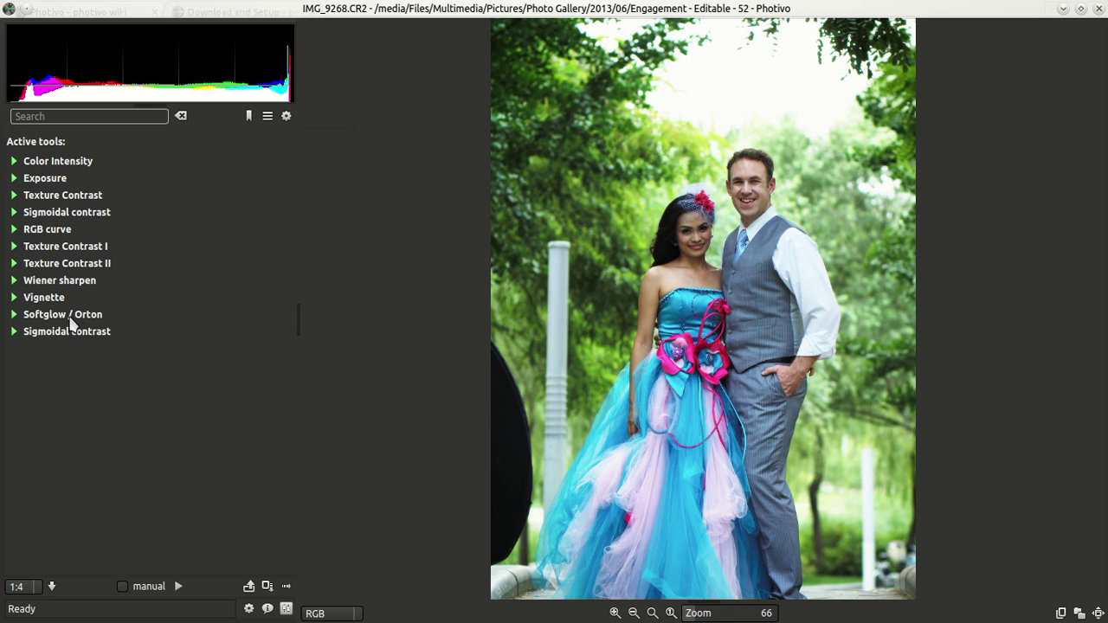
right_click(64, 167)
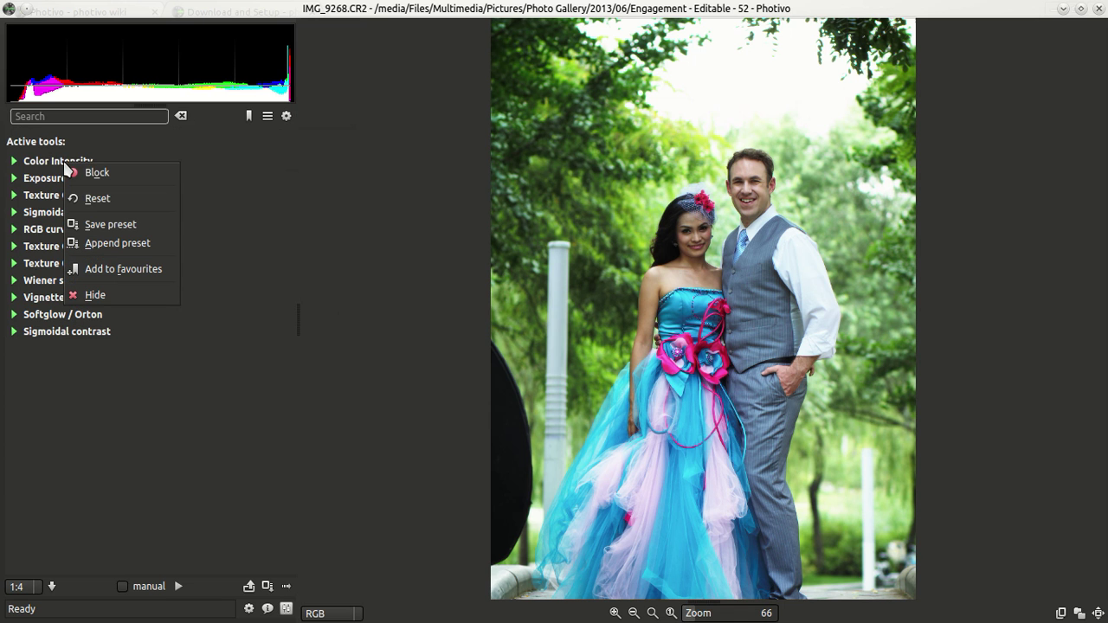
click(112, 245)
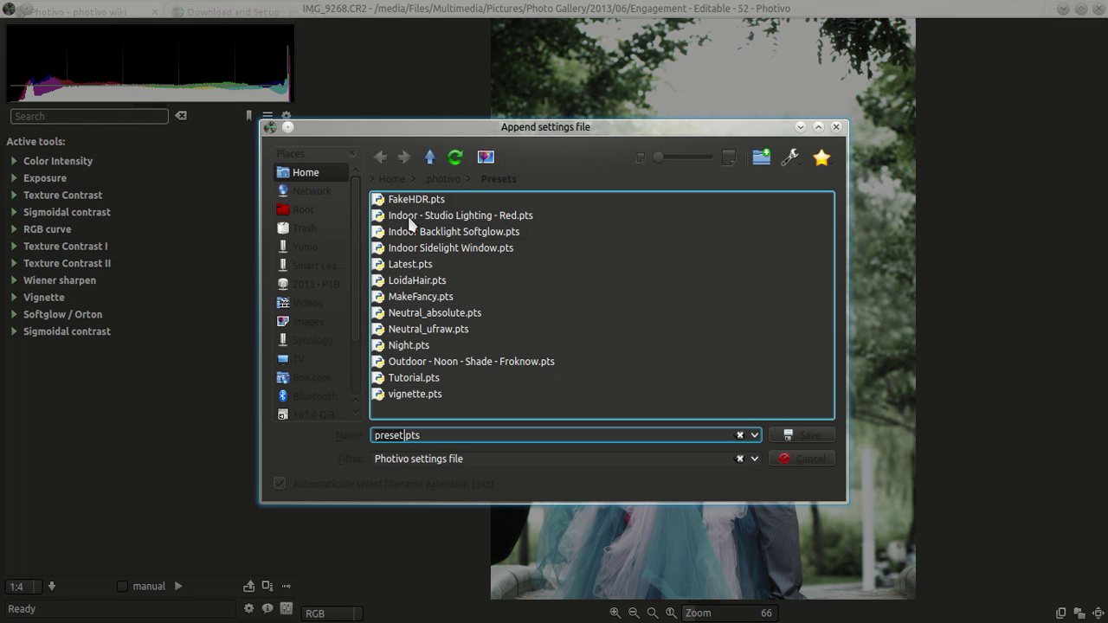
click(396, 436)
drag(500, 136, 523, 104)
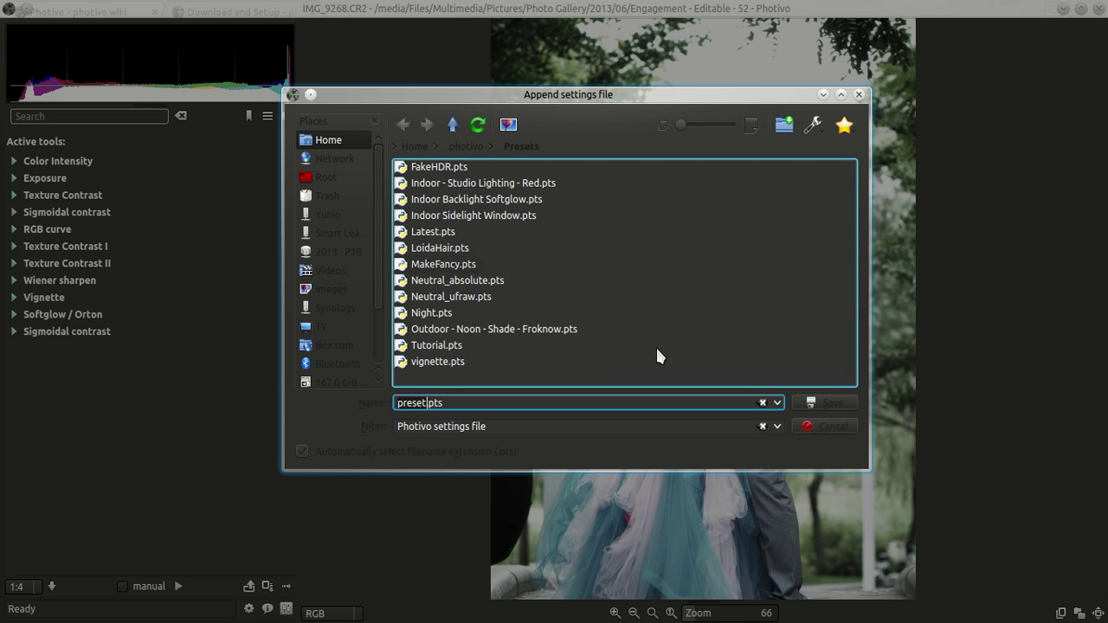
click(836, 427)
- Examine the save-preset dialog for the Exposure tool and cancel it without saving
right_click(38, 185)
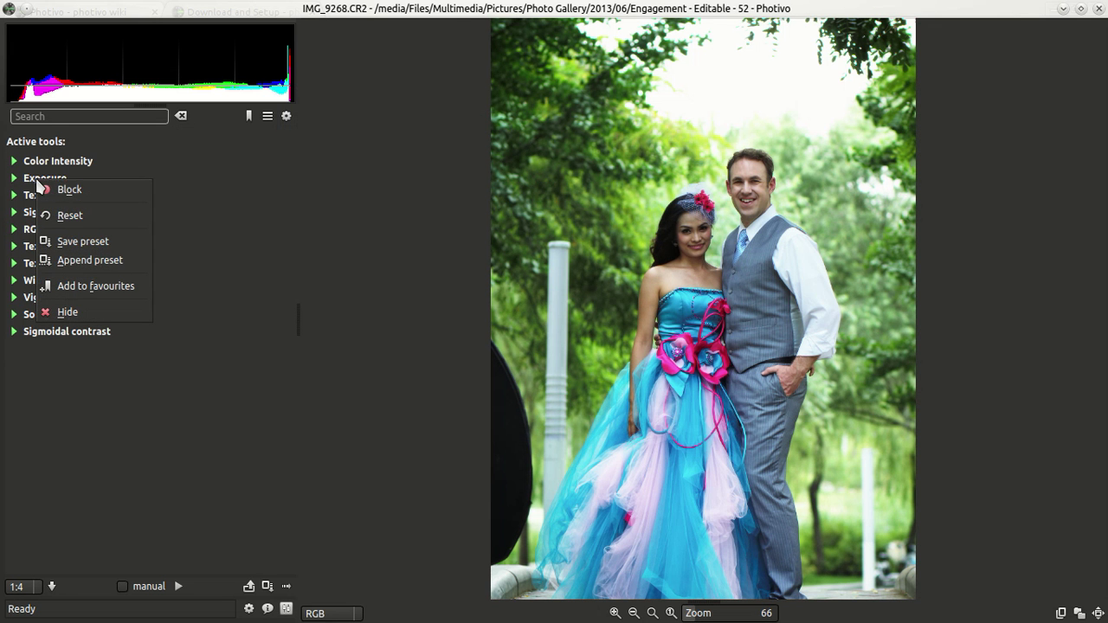
click(76, 256)
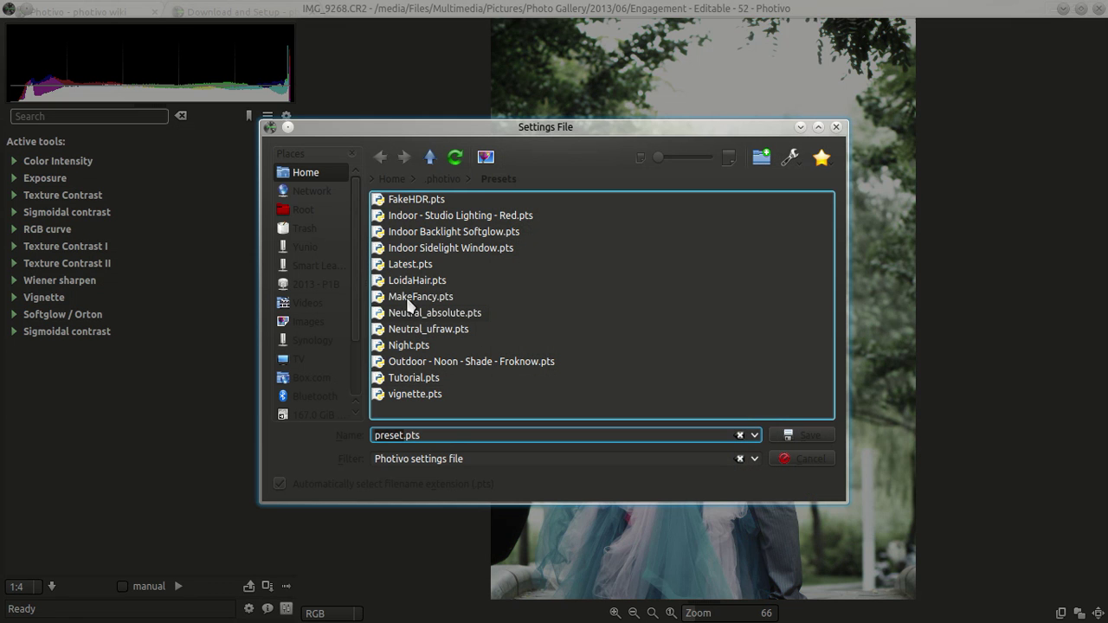
click(799, 457)
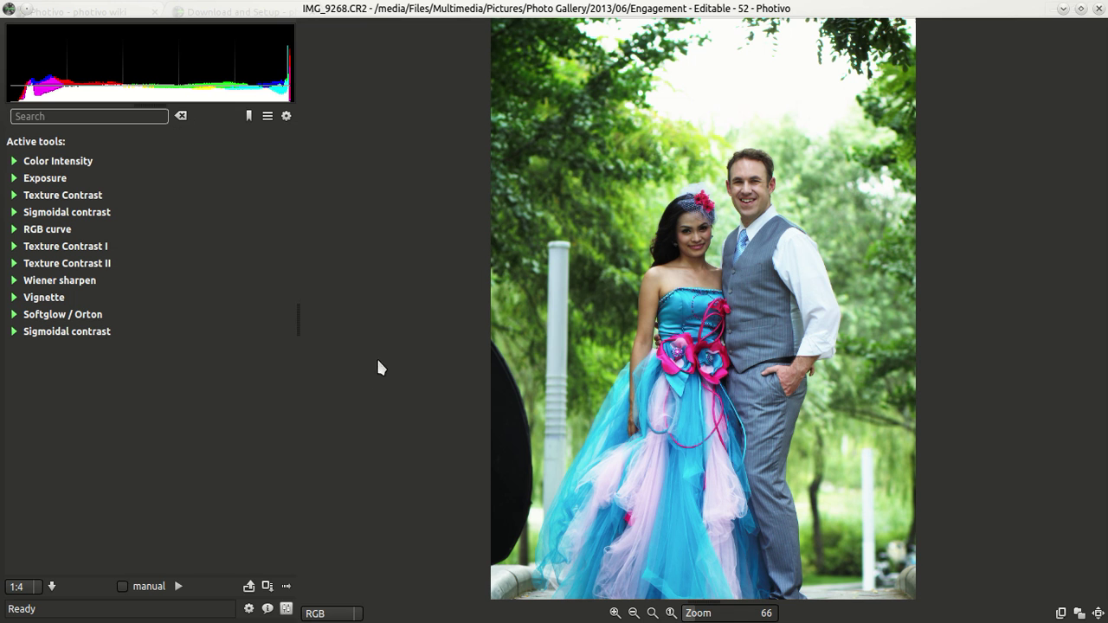
- Review the save button options under Button modes in the Photivo settings, keep Send to batch, and close the settings
click(287, 609)
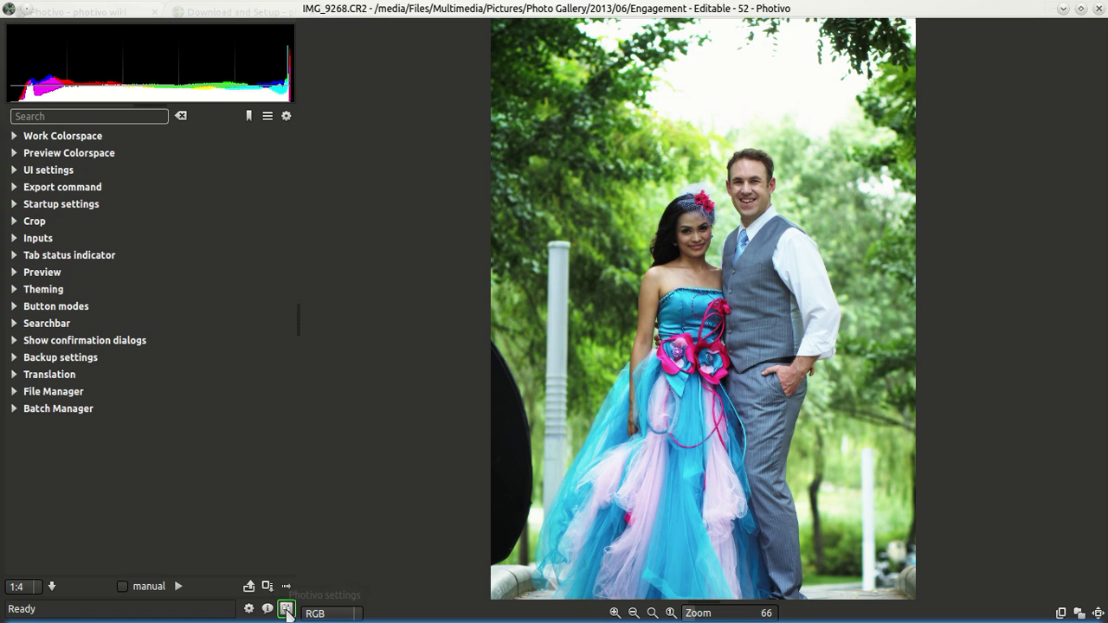
click(30, 308)
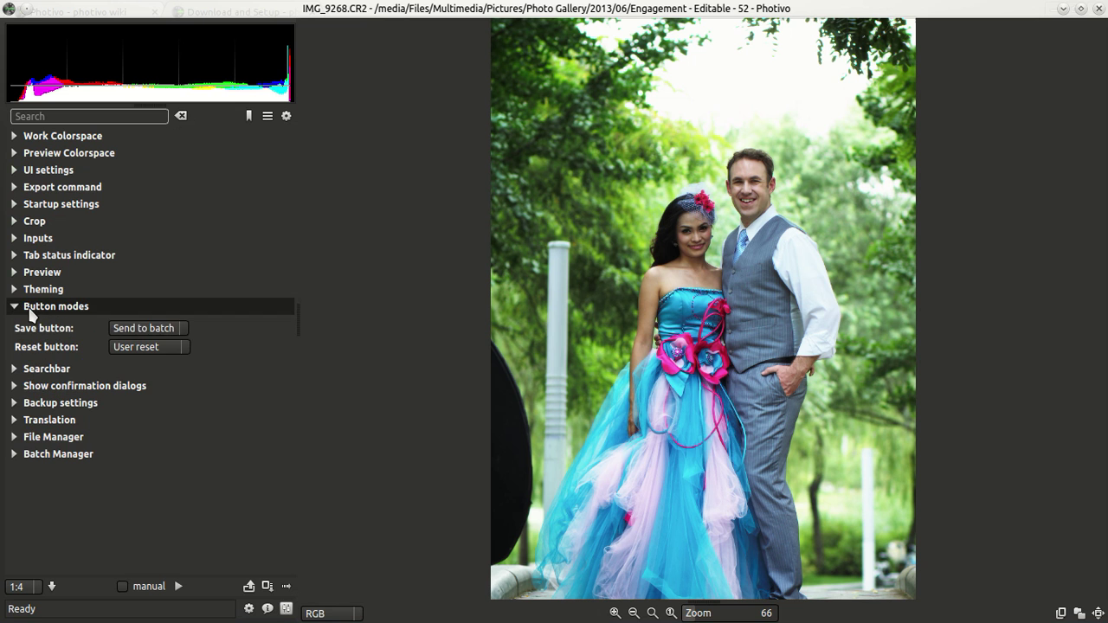
click(182, 328)
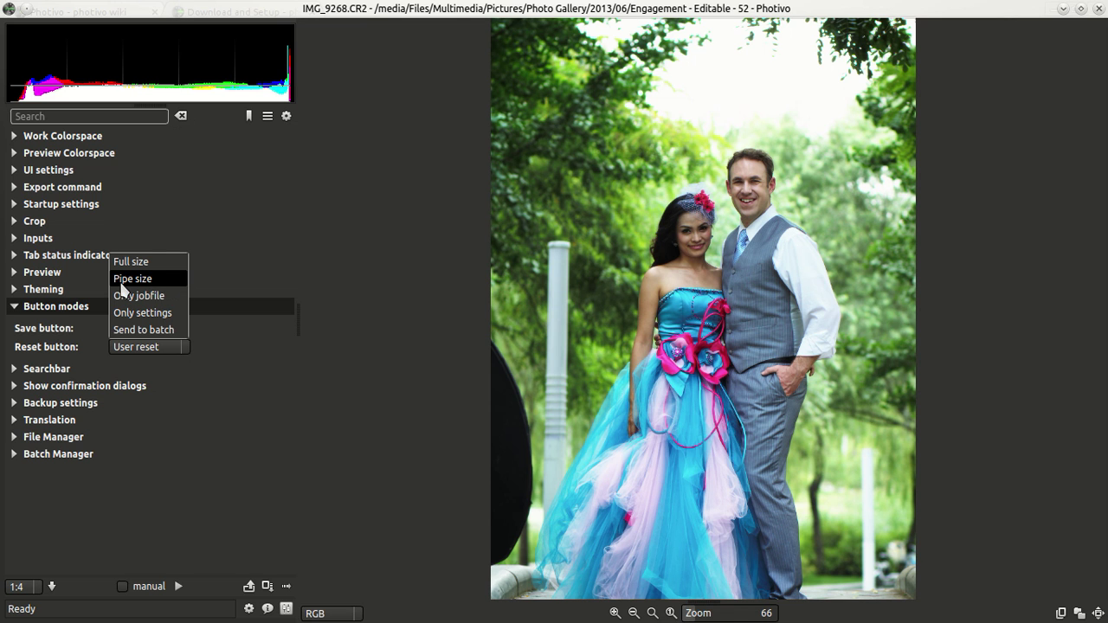
click(168, 333)
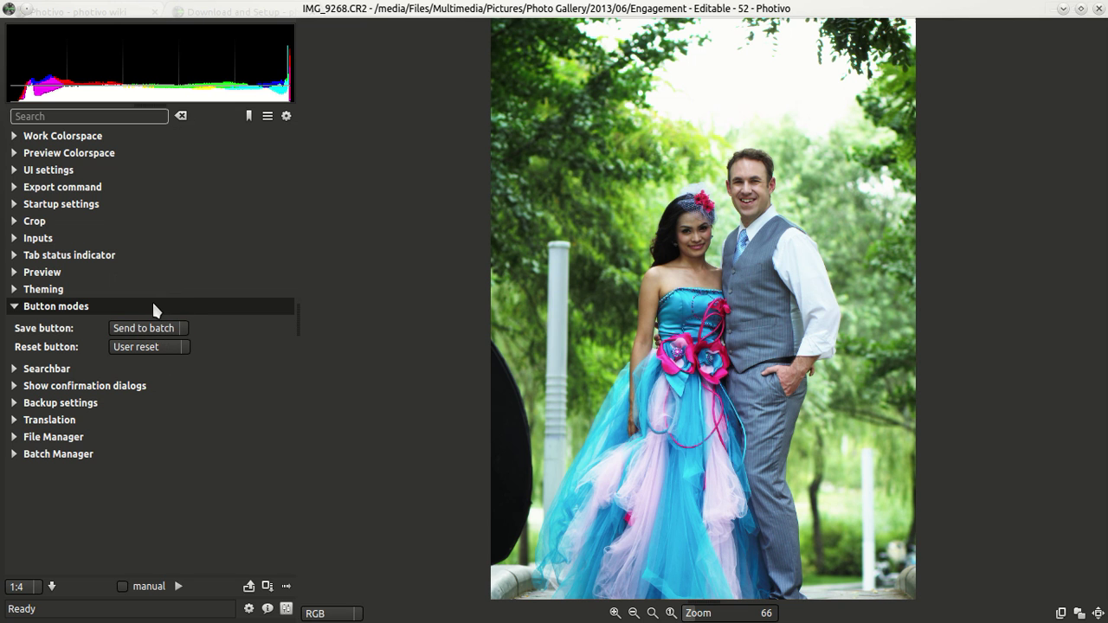
click(286, 609)
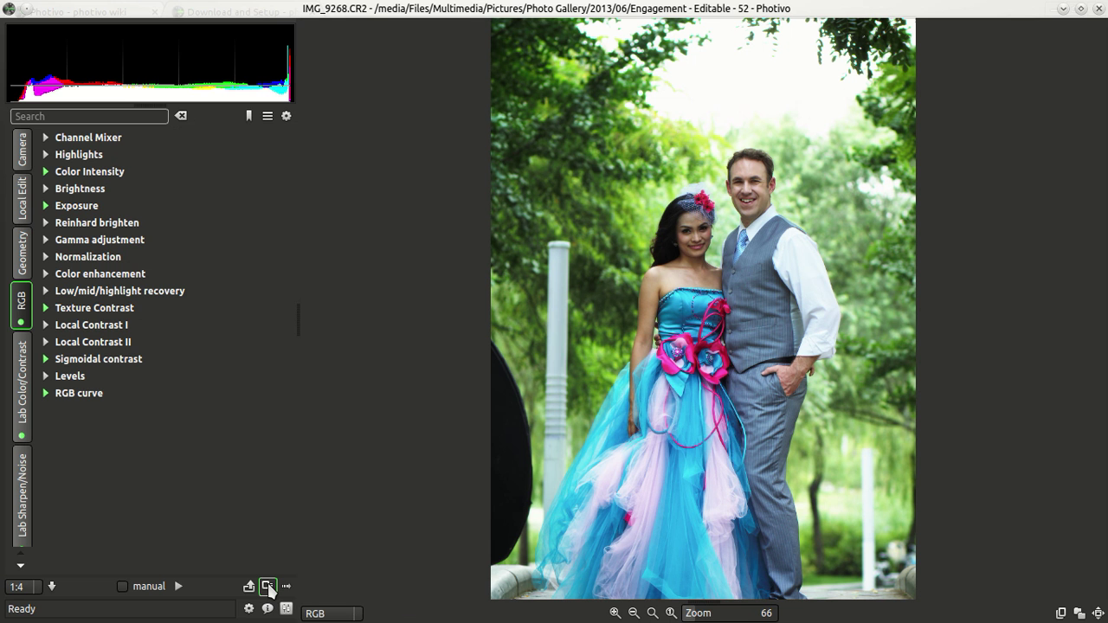
- Save the photo's settings as Tutorial Geek Tutorial.pts and send them to the batch manager
click(268, 586)
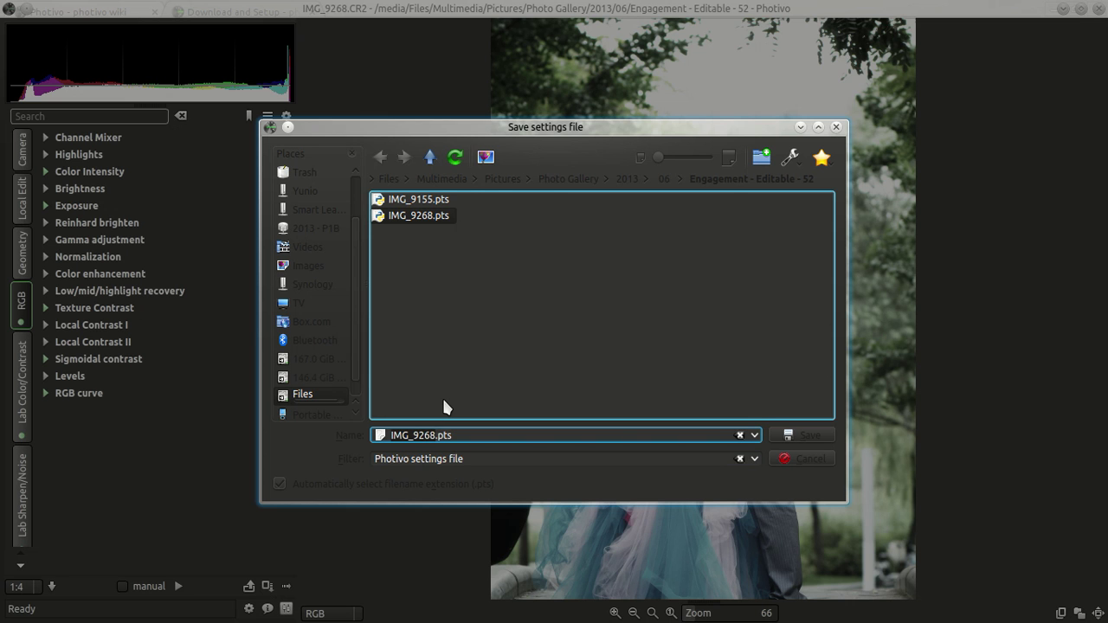
text(Tutorial)
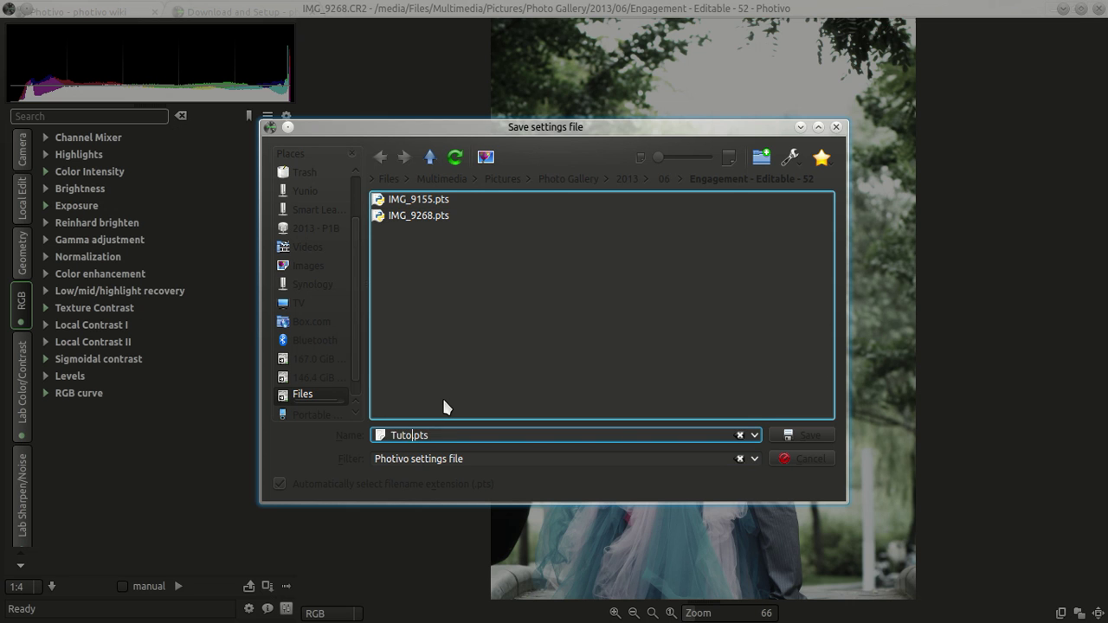
text( Geek Tutorial)
key(Return)
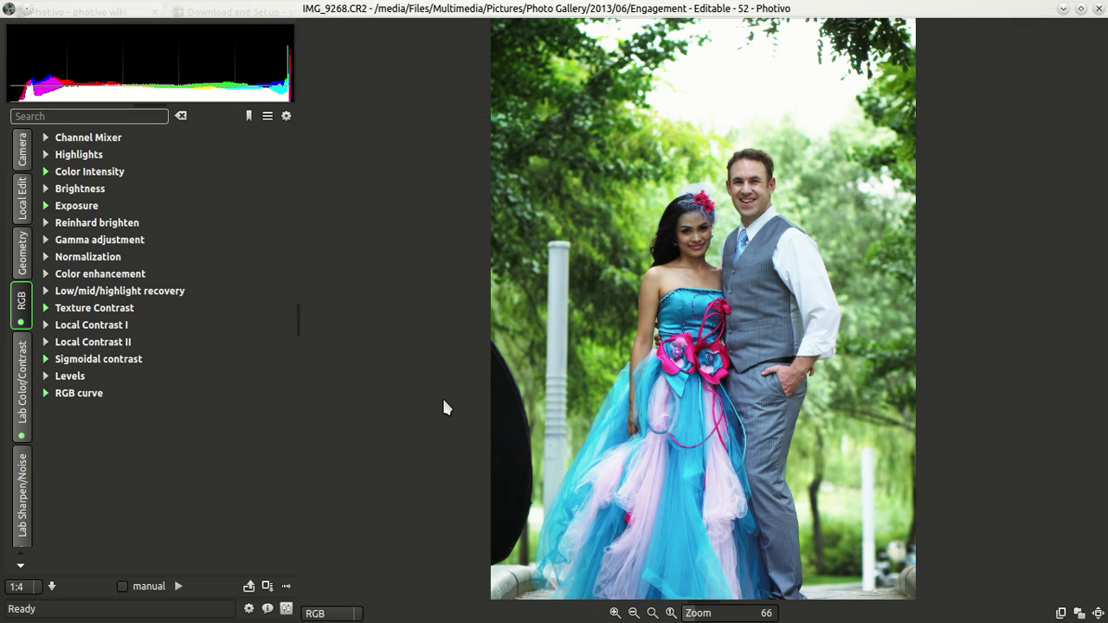
- Switch to the Dolphin file manager and locate Tutorial Geek Tutorial.pts in the Engagement - Editable - 52 folder
mouse_move(395, 619)
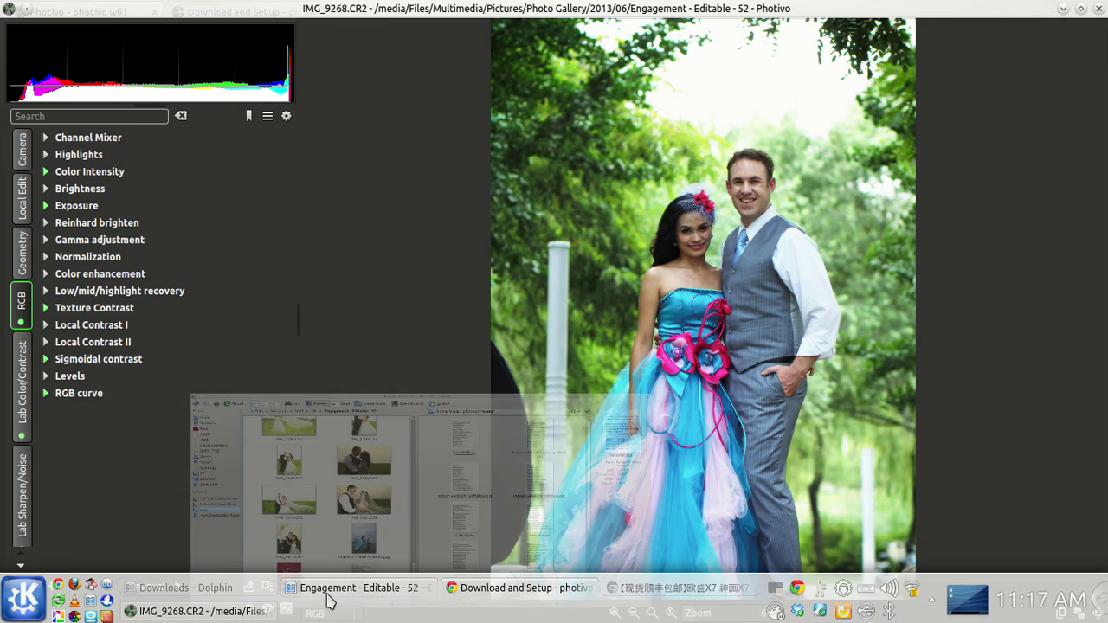
click(329, 599)
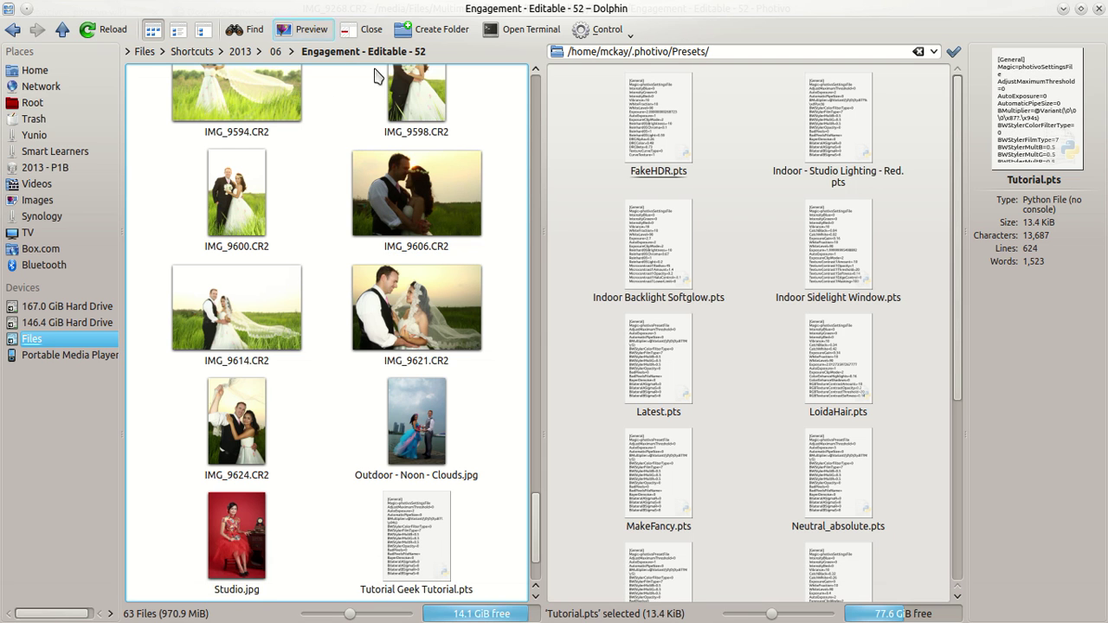
scroll(537, 532, down, 1)
scroll(537, 531, down, 1)
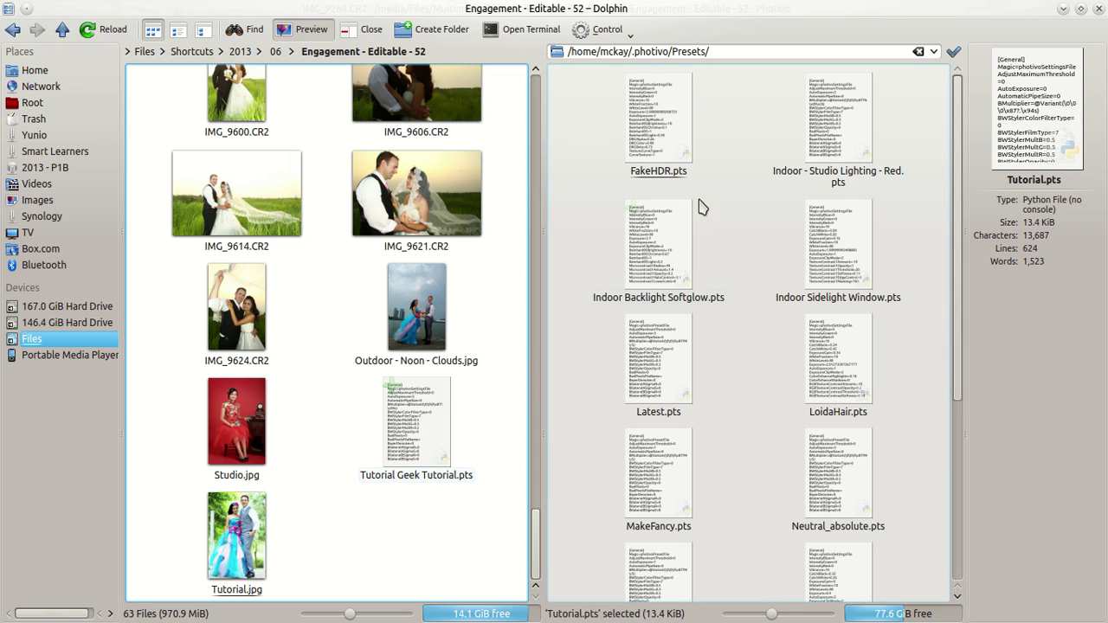
- Try to transfer Tutorial Geek Tutorial.pts into the .photivo/Presets folder, then cancel the transfer and deselect the file
click(632, 52)
text(.)
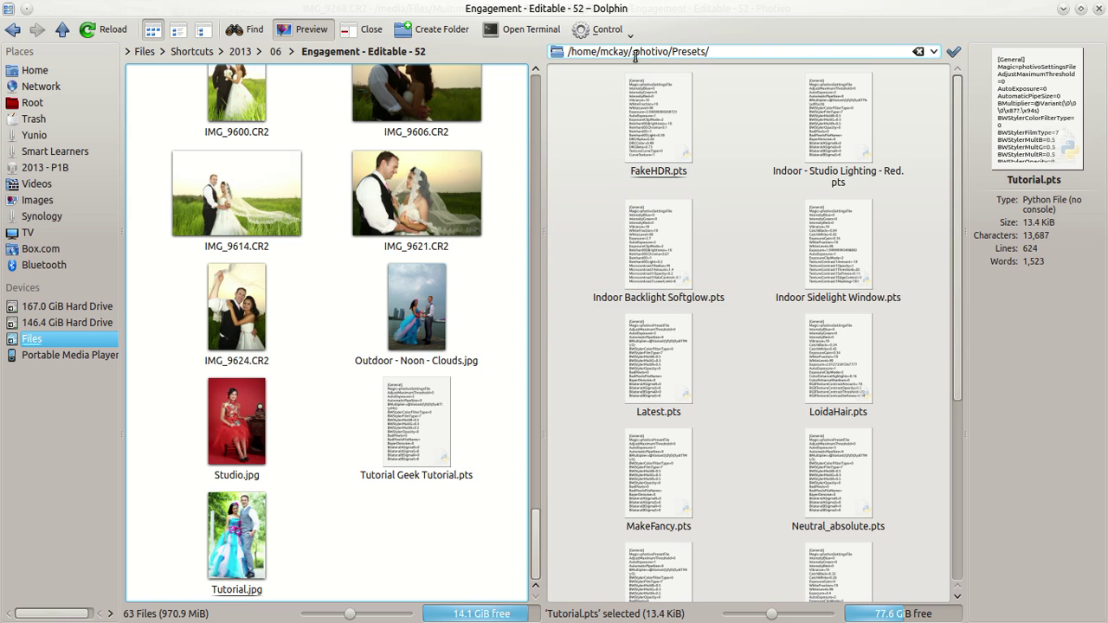
drag(417, 416, 762, 358)
click(804, 389)
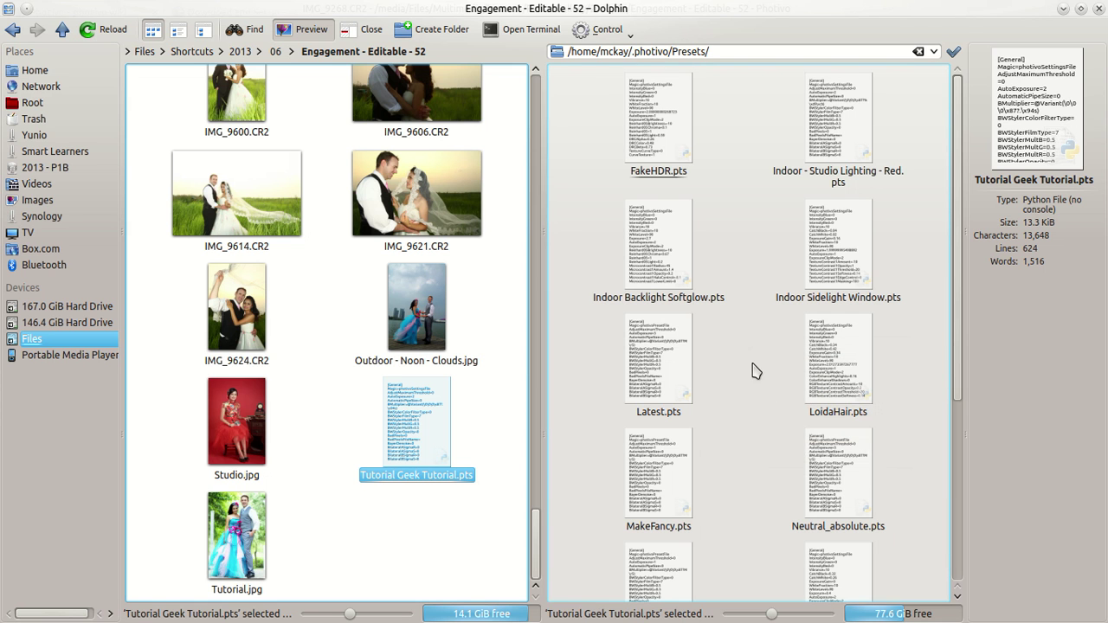
click(492, 405)
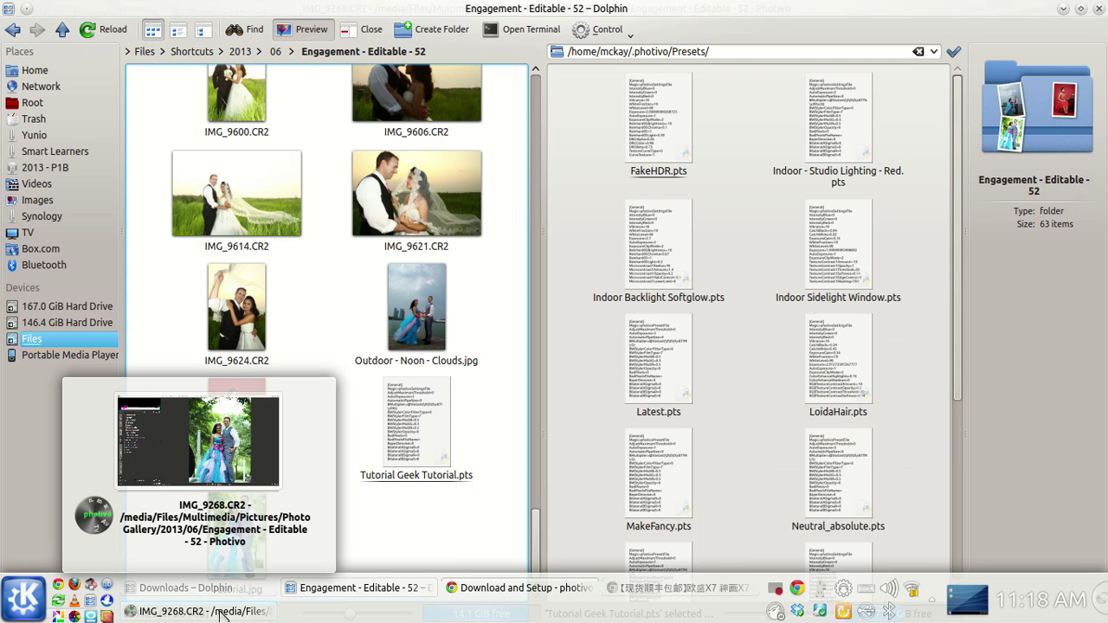
- Switch back to Photivo, inspect the queued Tutorial Geek Tutorial.pts job in the batch manager, and close the manager
click(221, 613)
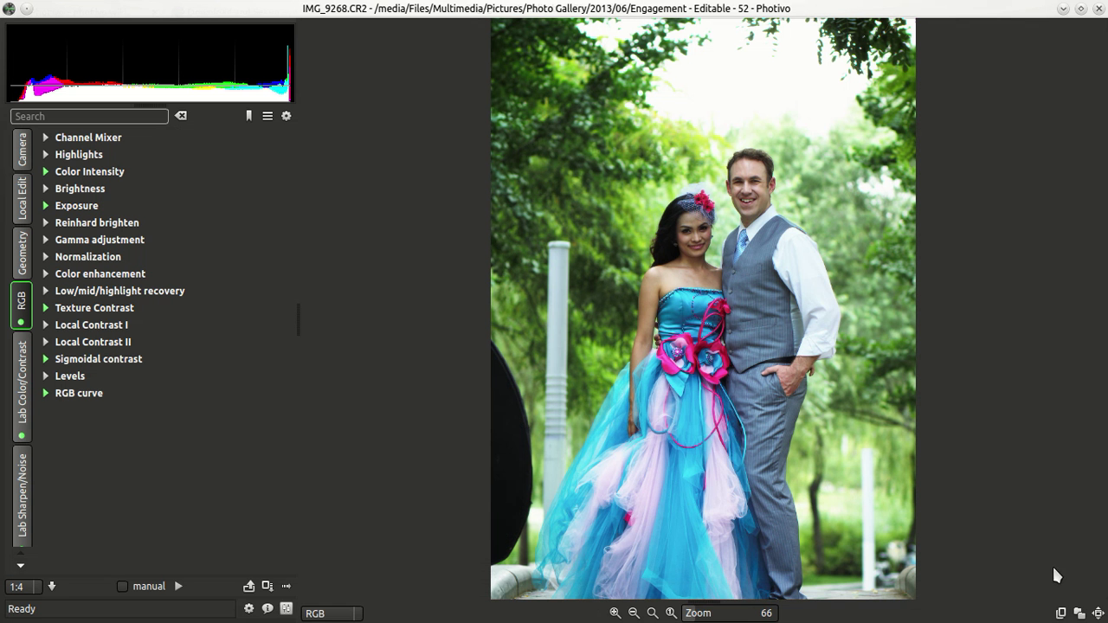
click(1061, 614)
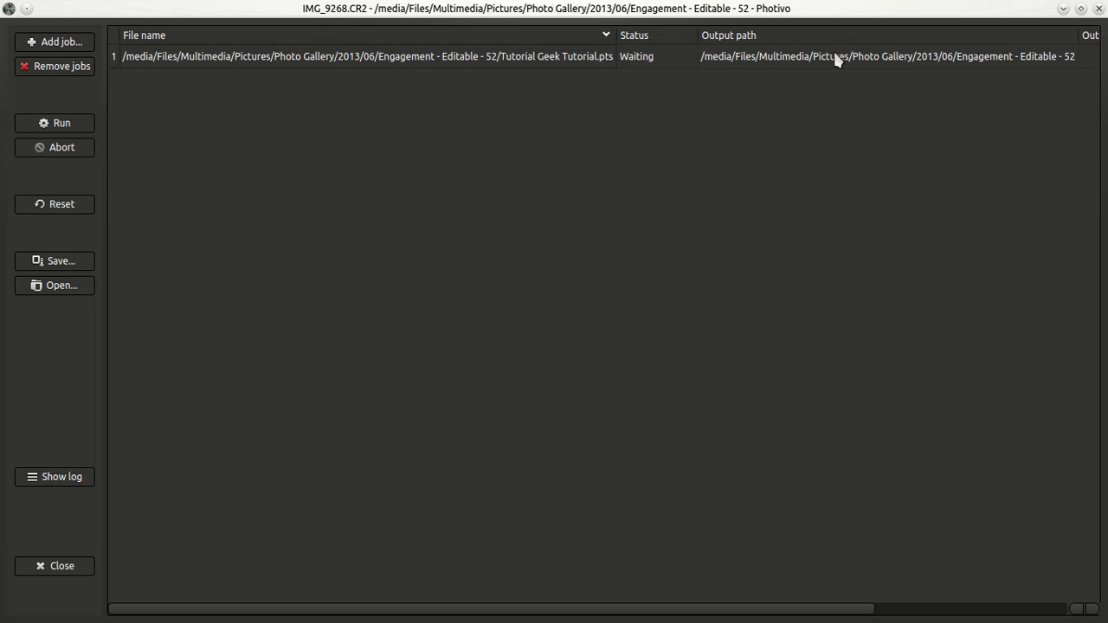
click(60, 565)
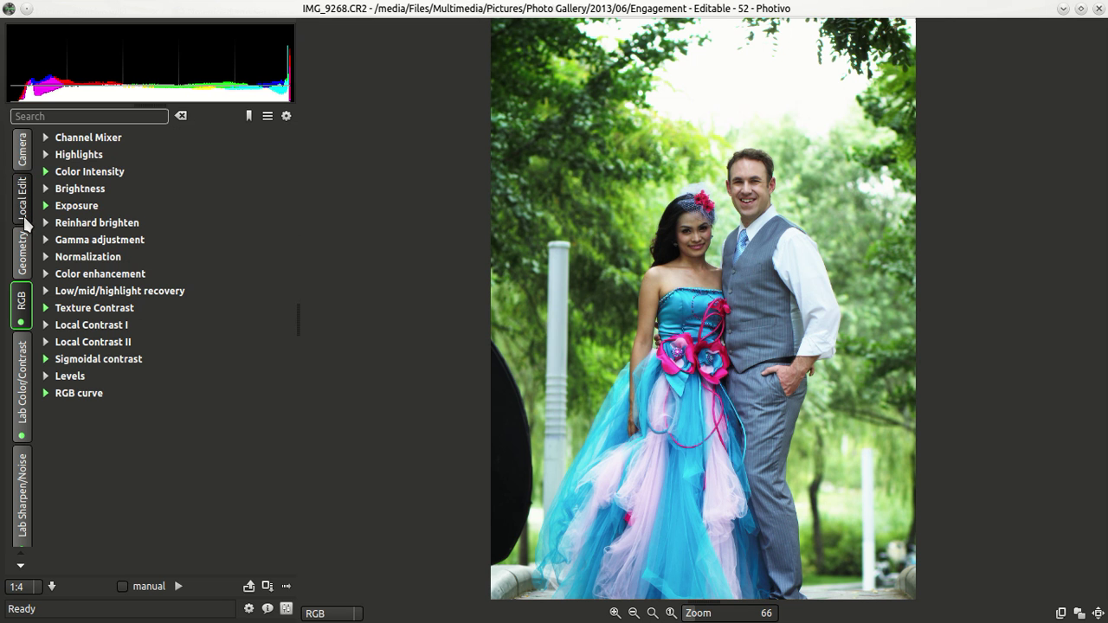
- Crop the photo around the couple from just above their heads to their feet, cutting off the dark reflector beside them
scroll(26, 221, up, 3)
click(26, 260)
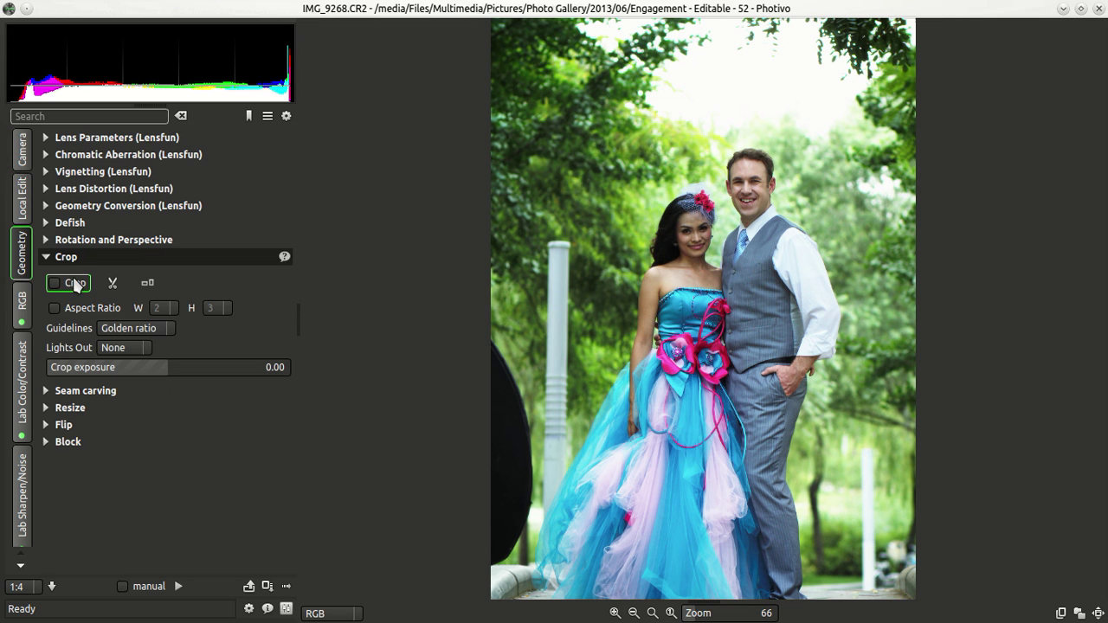
click(111, 283)
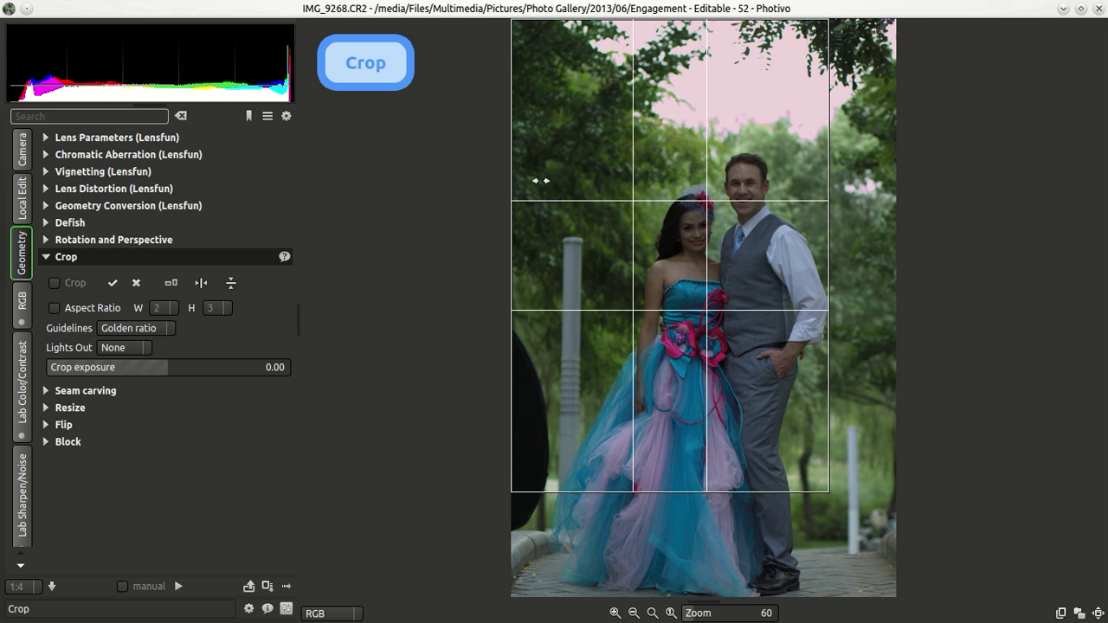
drag(571, 82, 624, 304)
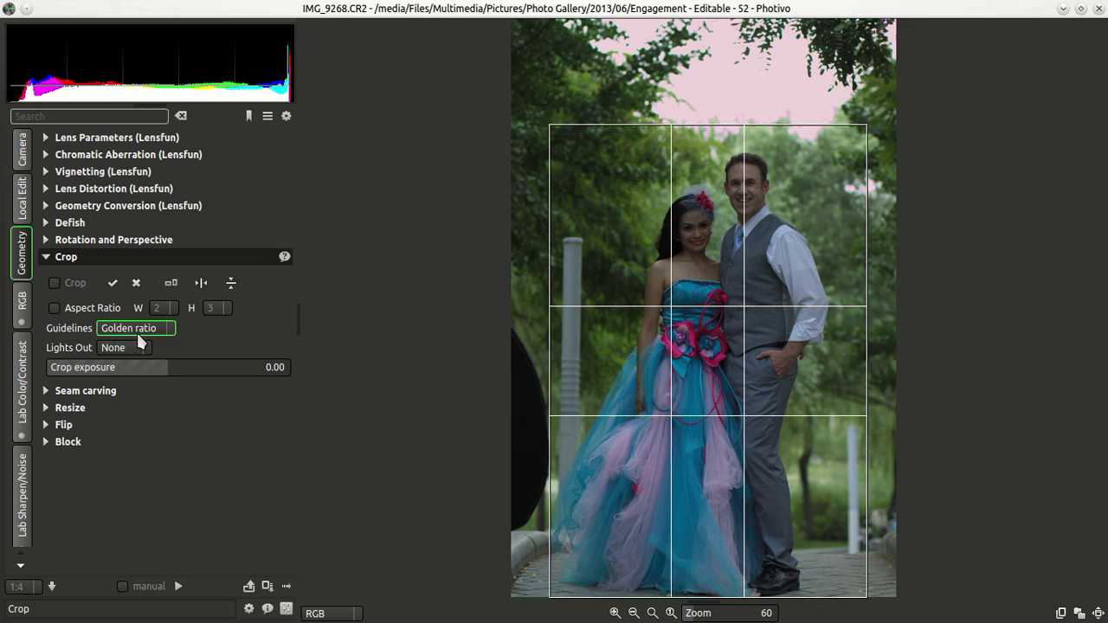
click(113, 284)
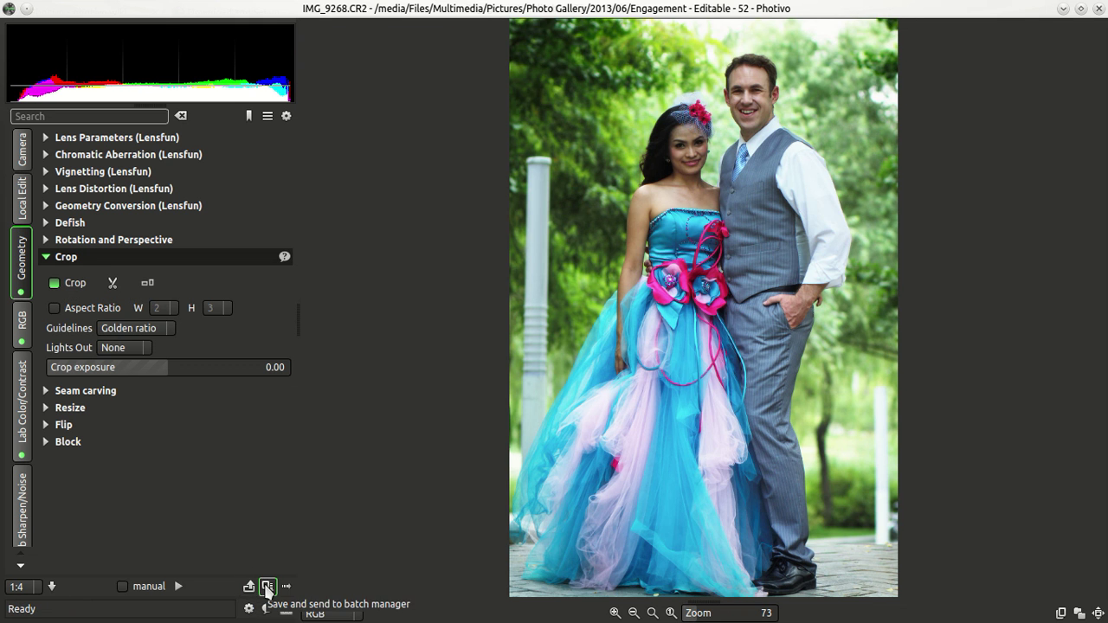
- Save the cropped photo's settings over the existing IMG_9268.pts and send them to the batch manager
click(268, 588)
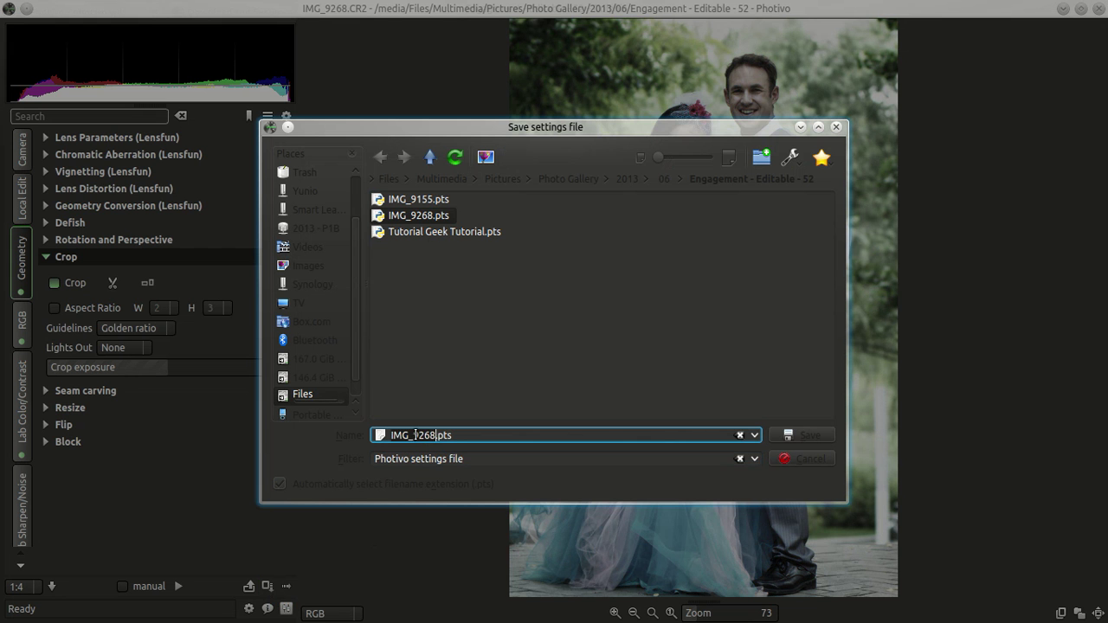
click(805, 435)
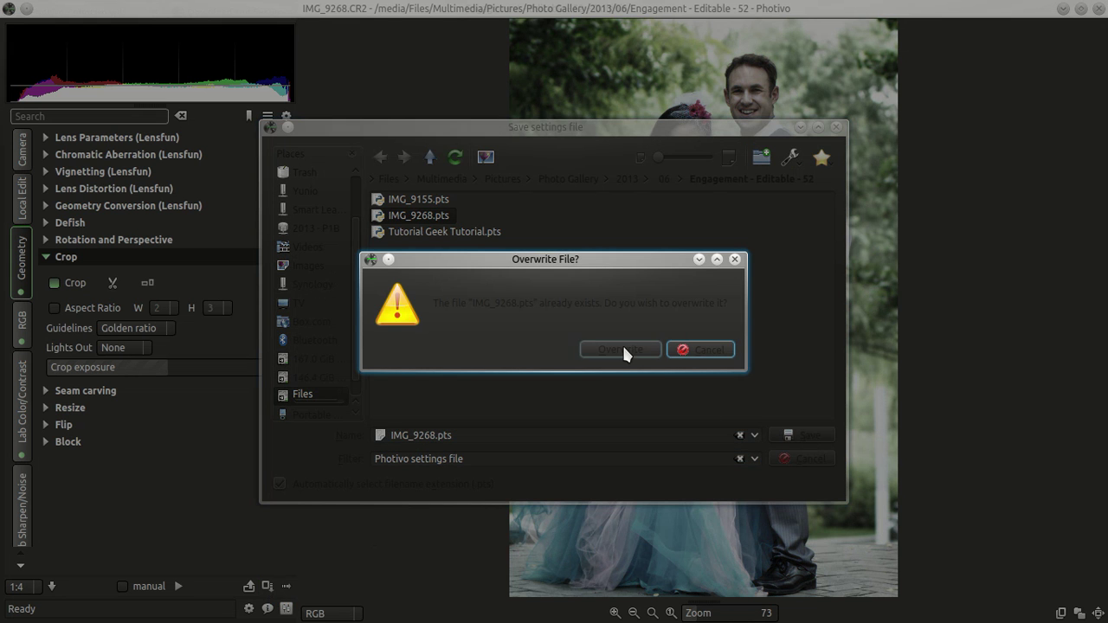
click(621, 349)
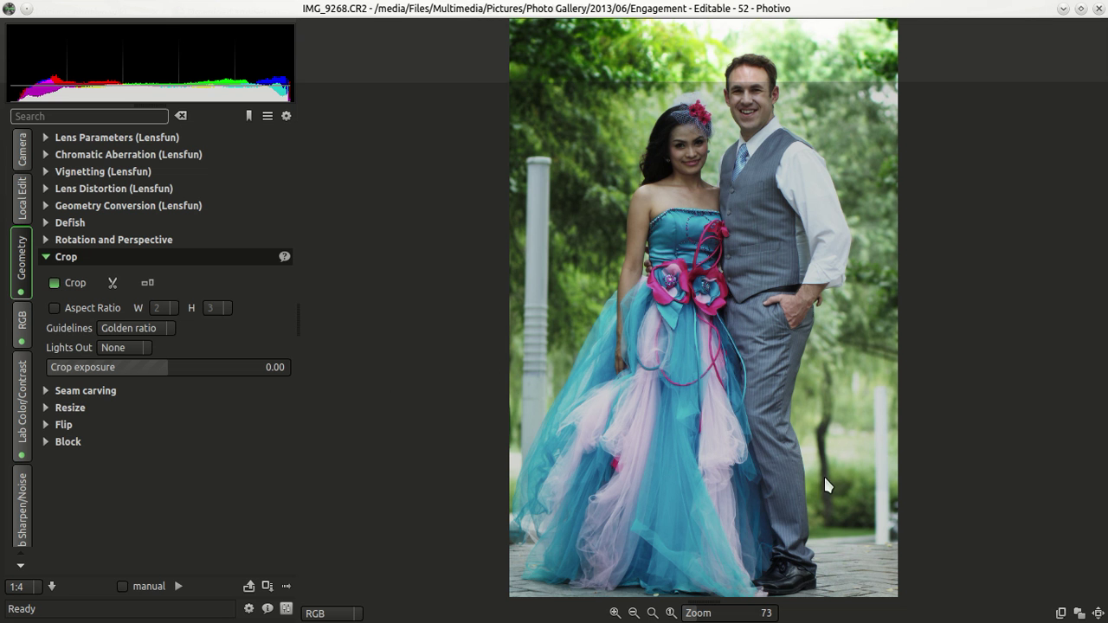
- Open IMG_9254.CR2 from the Engagement - Editable - 52 folder, discarding the current image's changes and dismissing the crop notice
click(1079, 613)
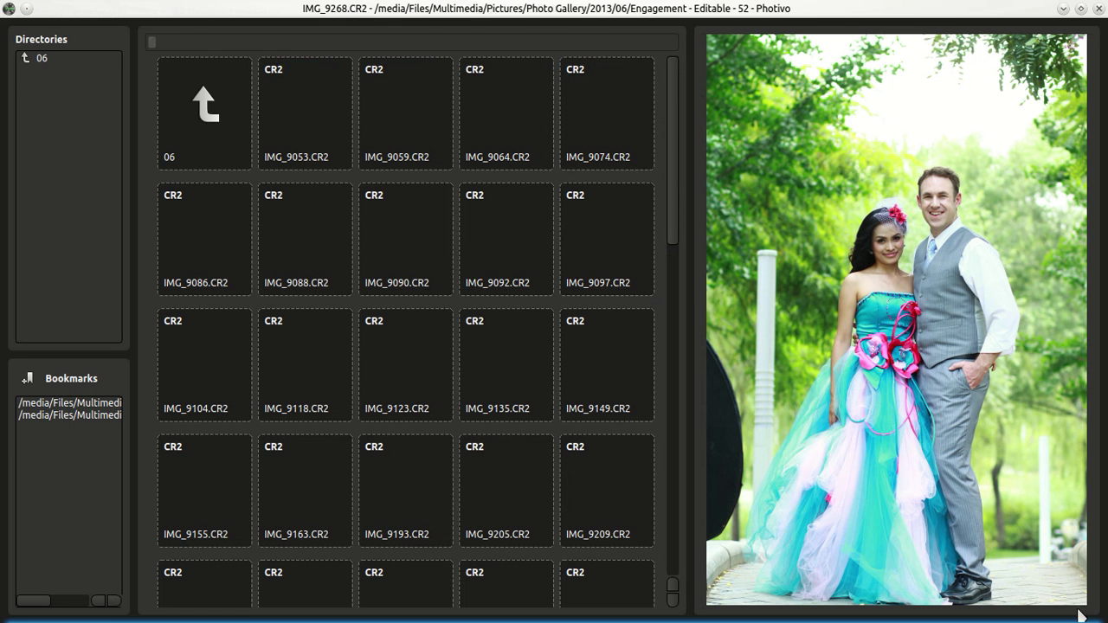
drag(671, 245, 671, 382)
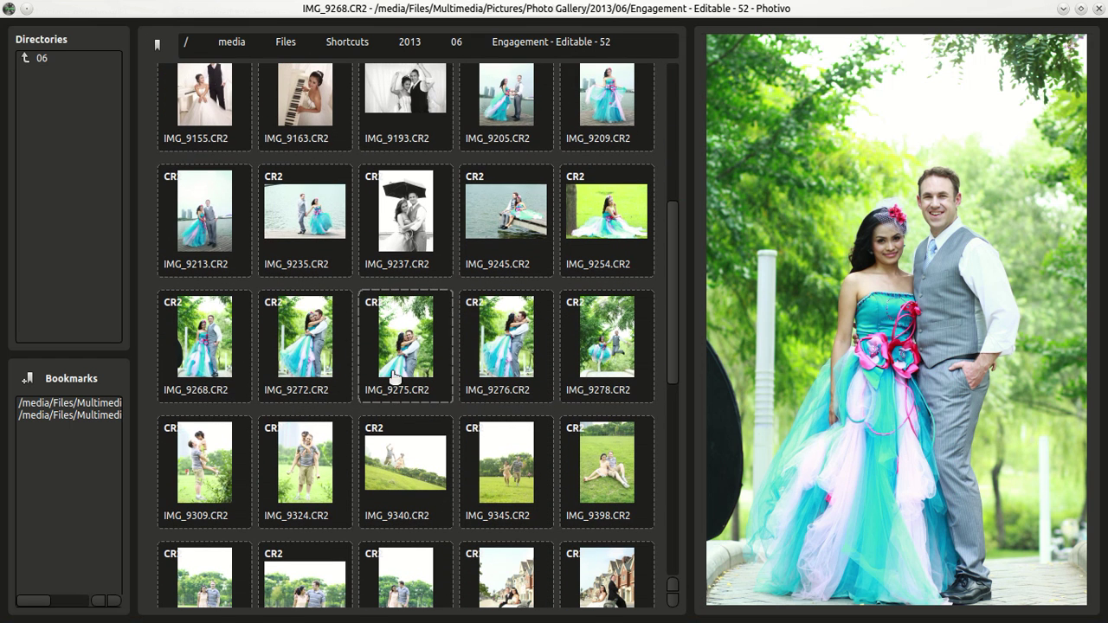
double_click(611, 220)
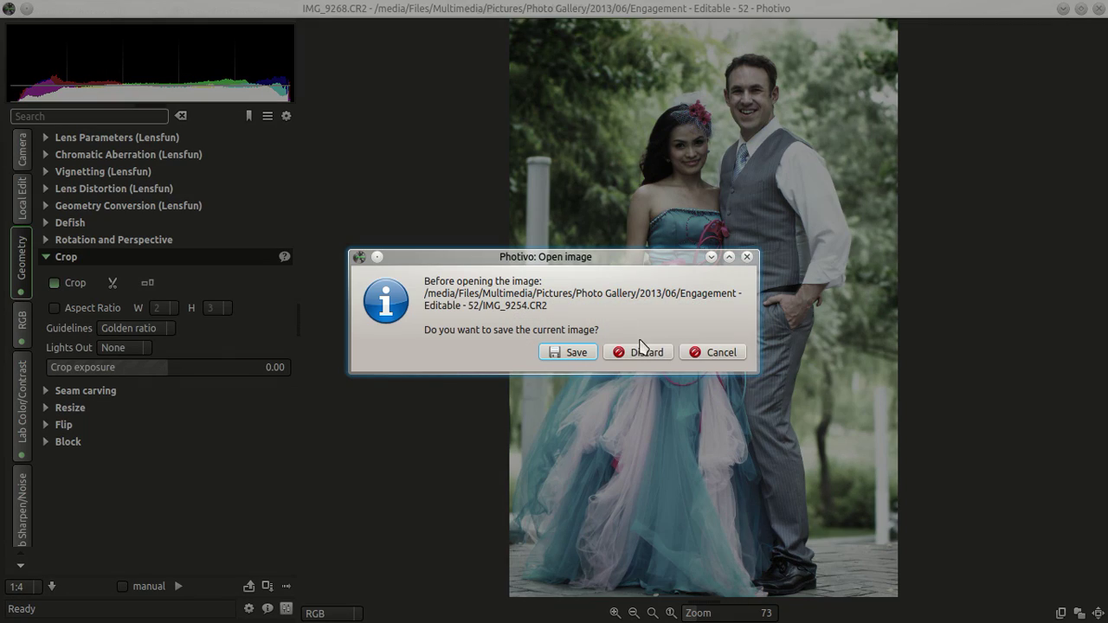
click(648, 353)
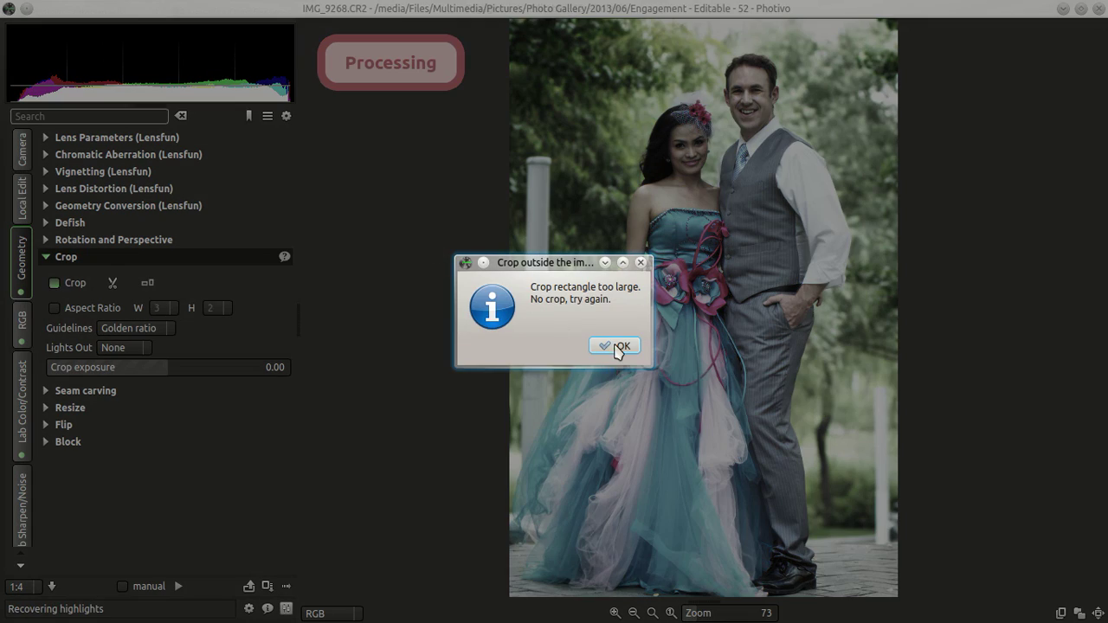
click(618, 348)
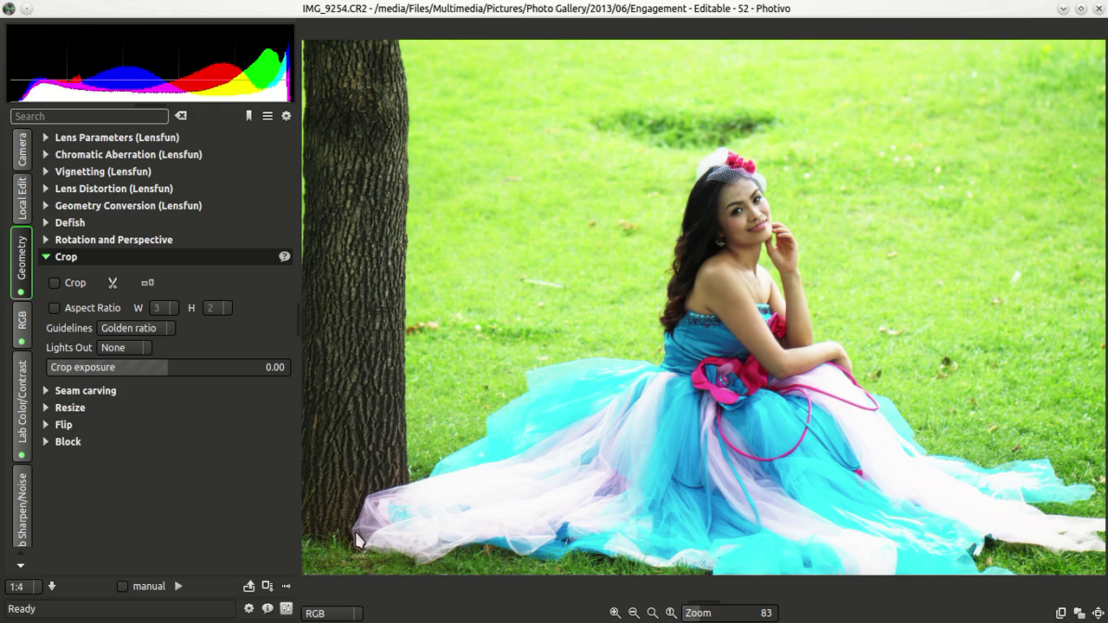
- Reset the photo to start up settings and apply the Tutorial Geek Tutorial.pts preset
click(249, 588)
click(555, 348)
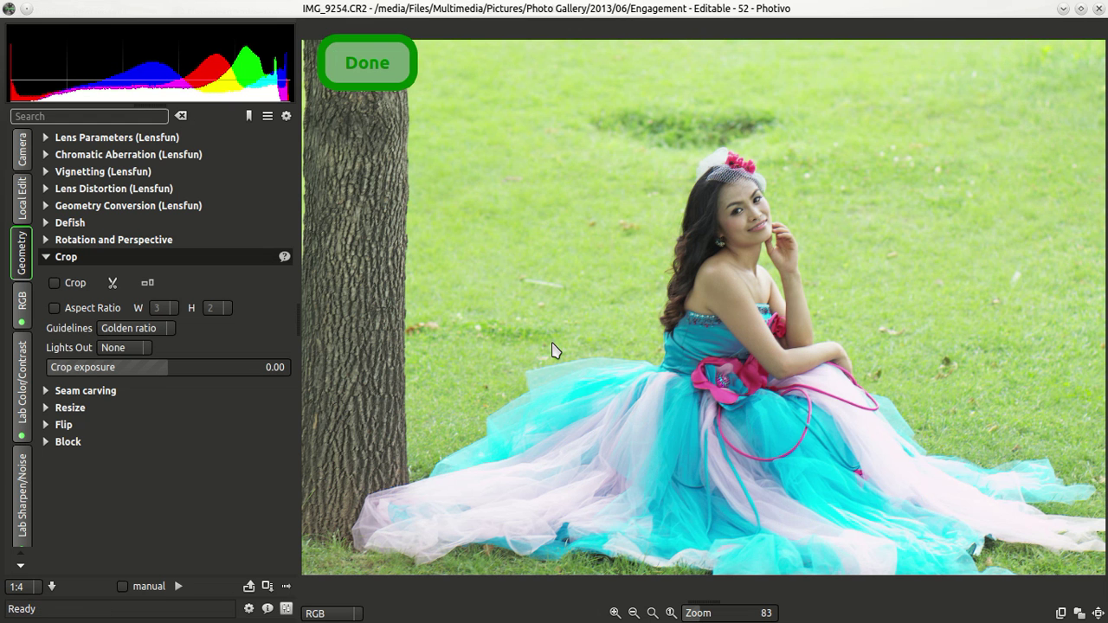
right_click(249, 586)
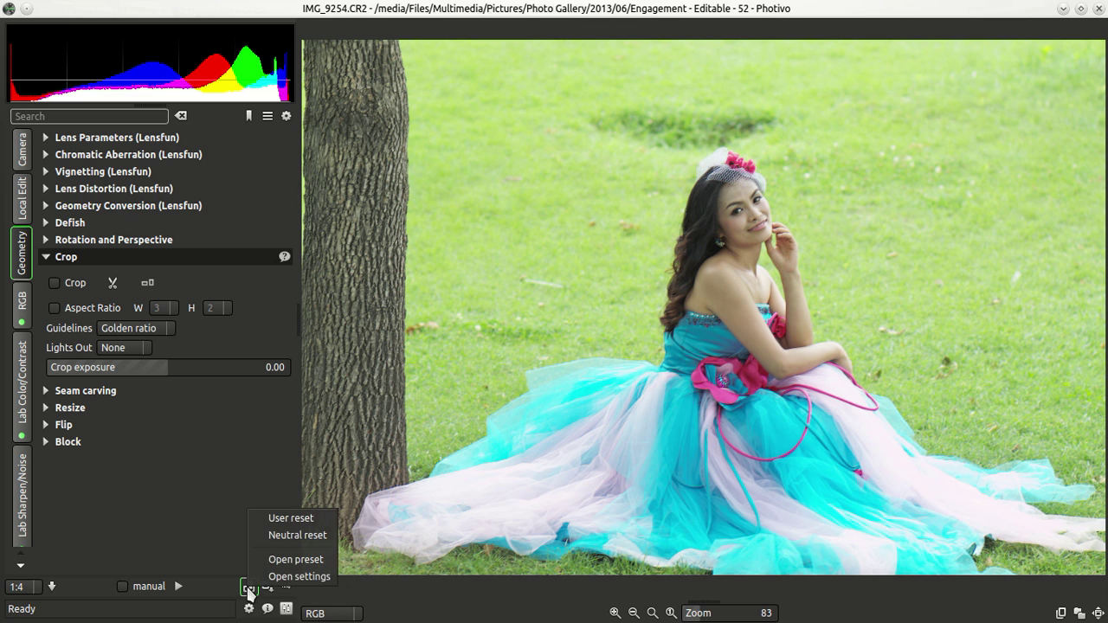
click(295, 559)
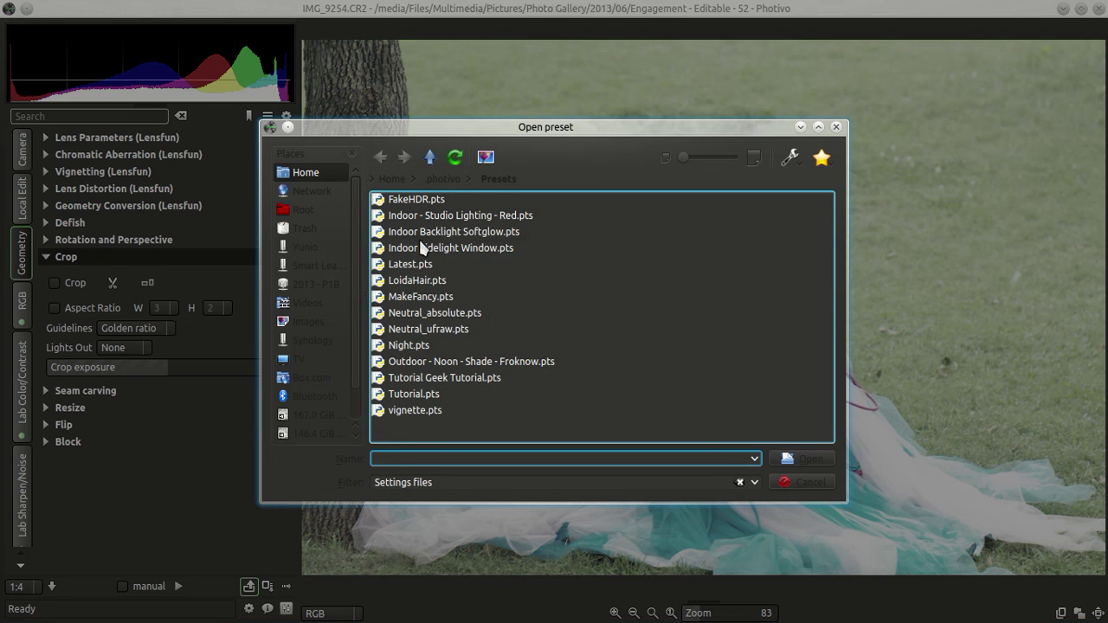
double_click(434, 378)
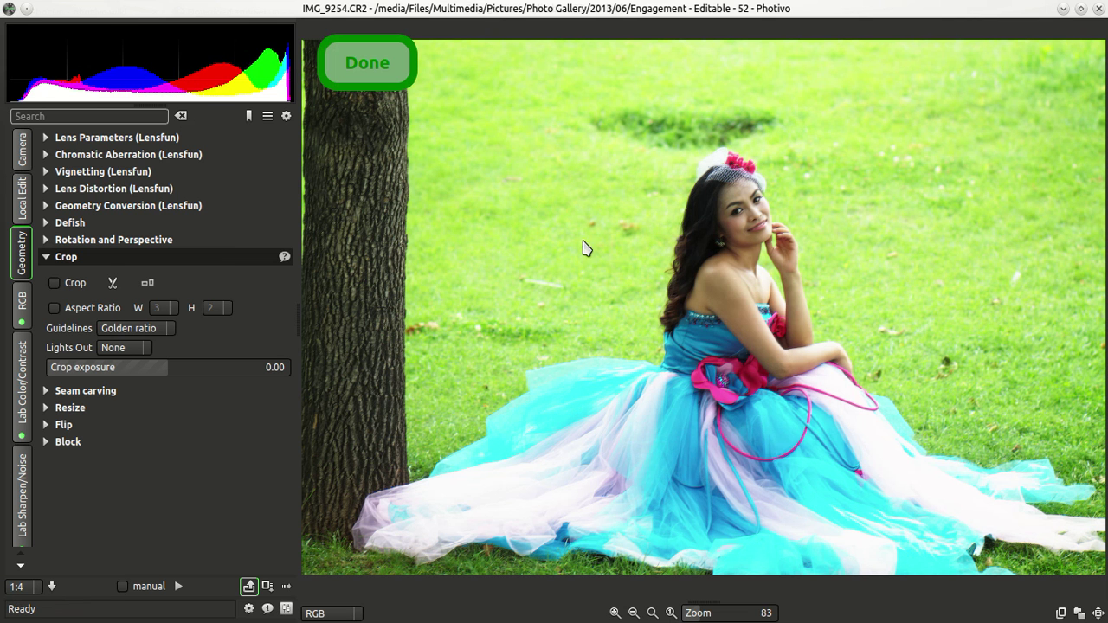
- Reset the photo to start up settings again and apply the Outdoor - Noon - Shade - Froknow.pts preset
click(249, 586)
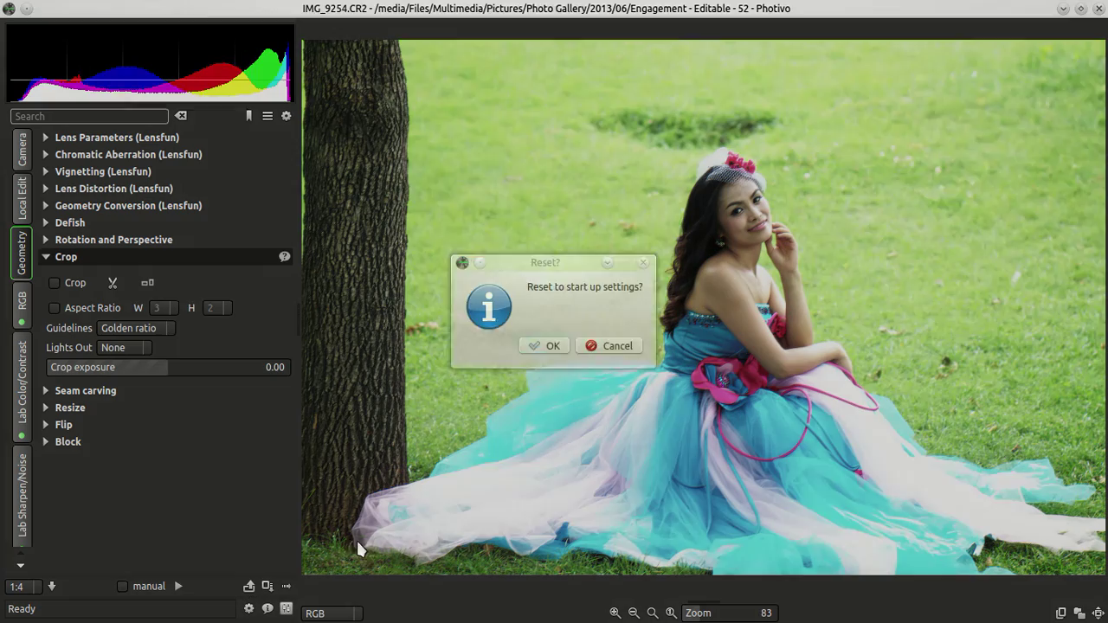
click(549, 347)
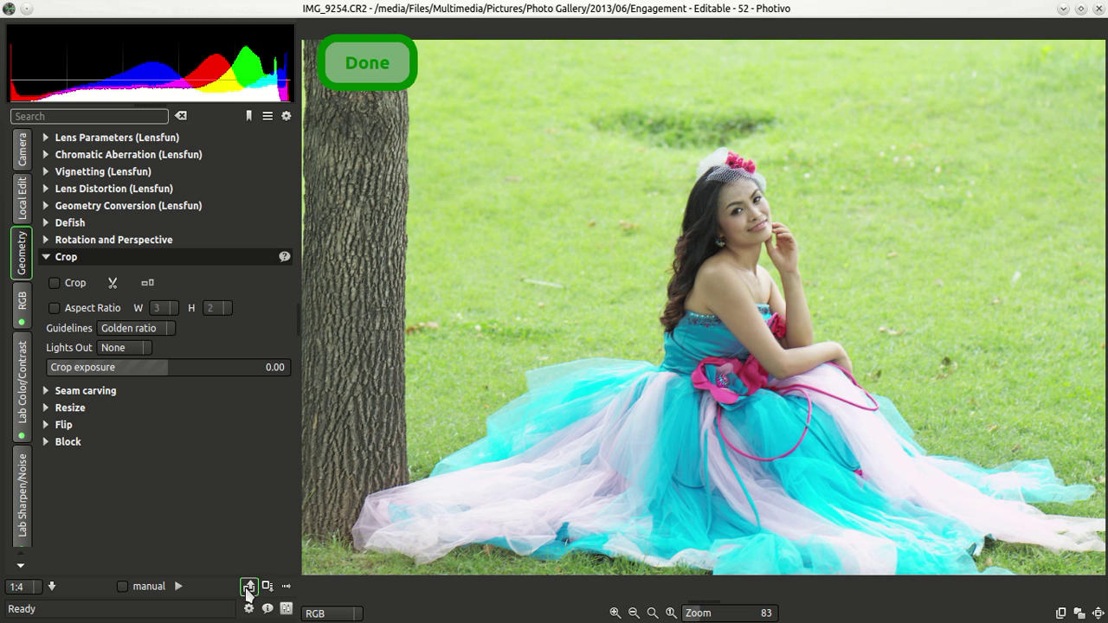
right_click(248, 589)
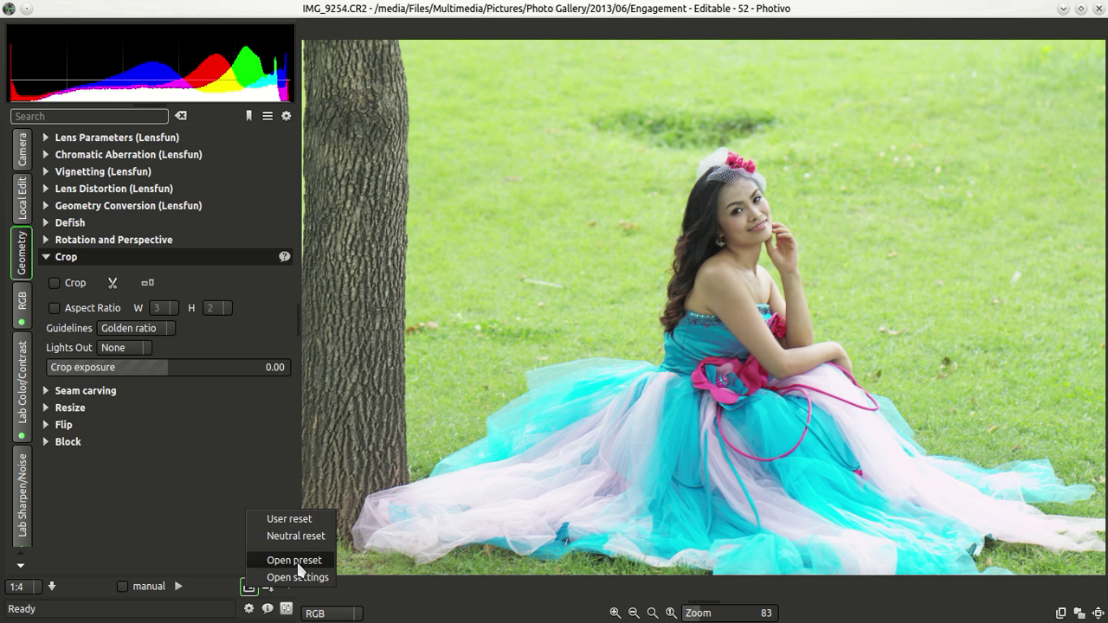
click(294, 561)
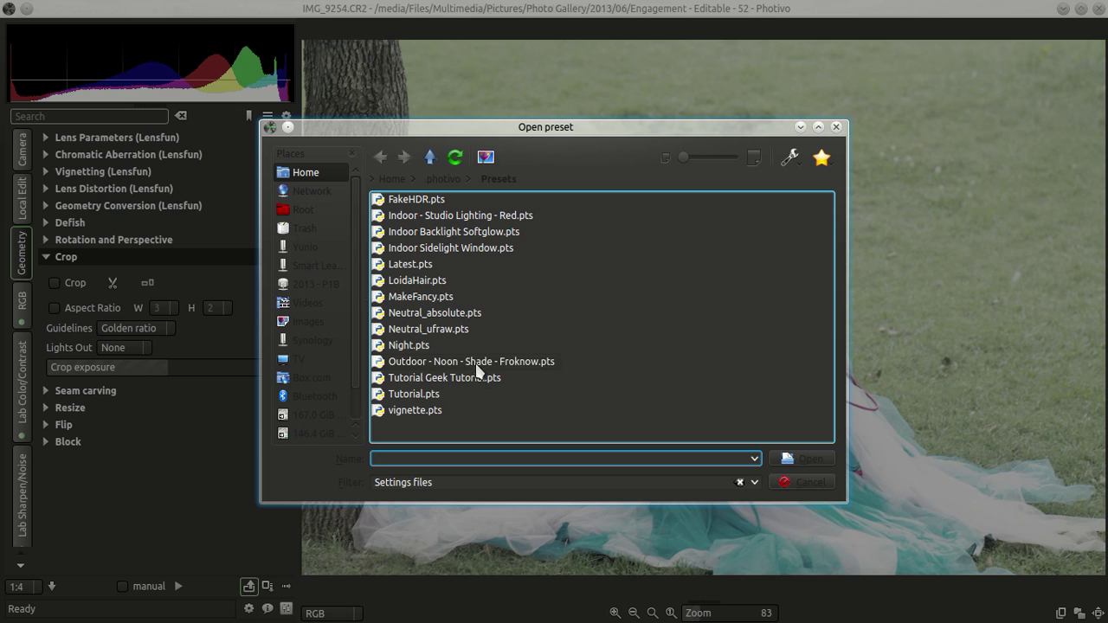
double_click(528, 359)
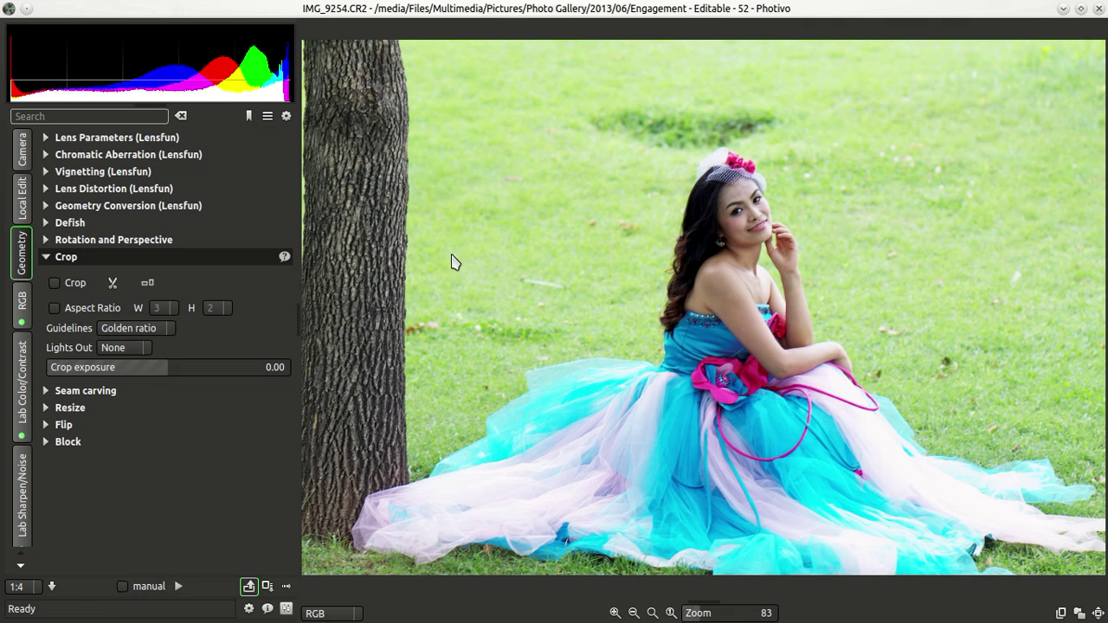
- Send the settings to the batch manager as IMG_9254.pts and remove the Tutorial Geek Tutorial.pts job from the queue
click(267, 587)
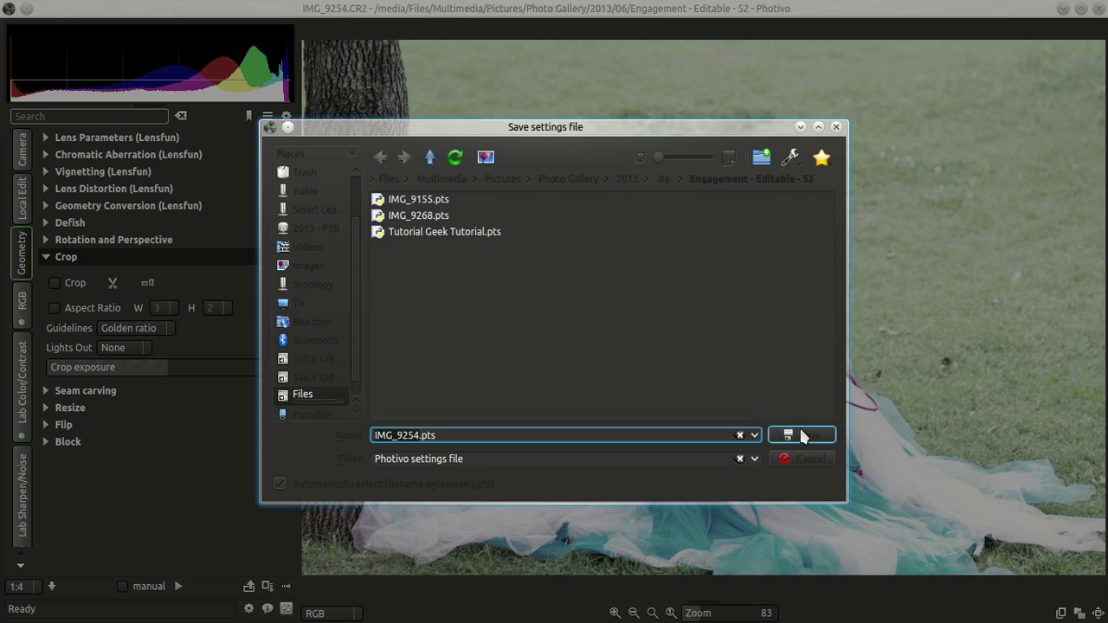
click(802, 435)
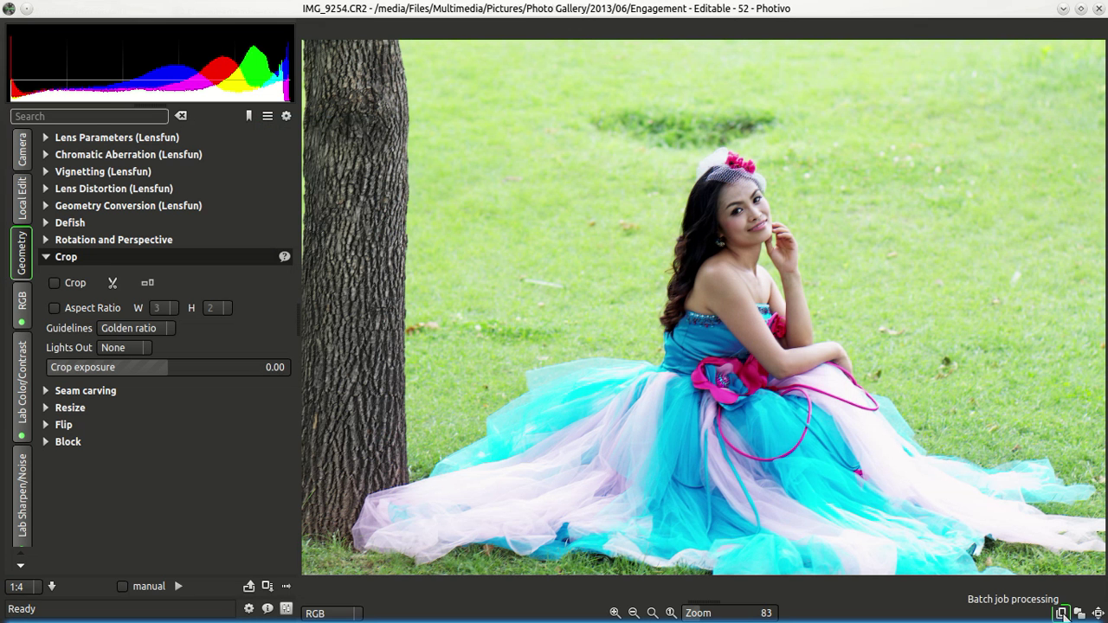
click(1063, 613)
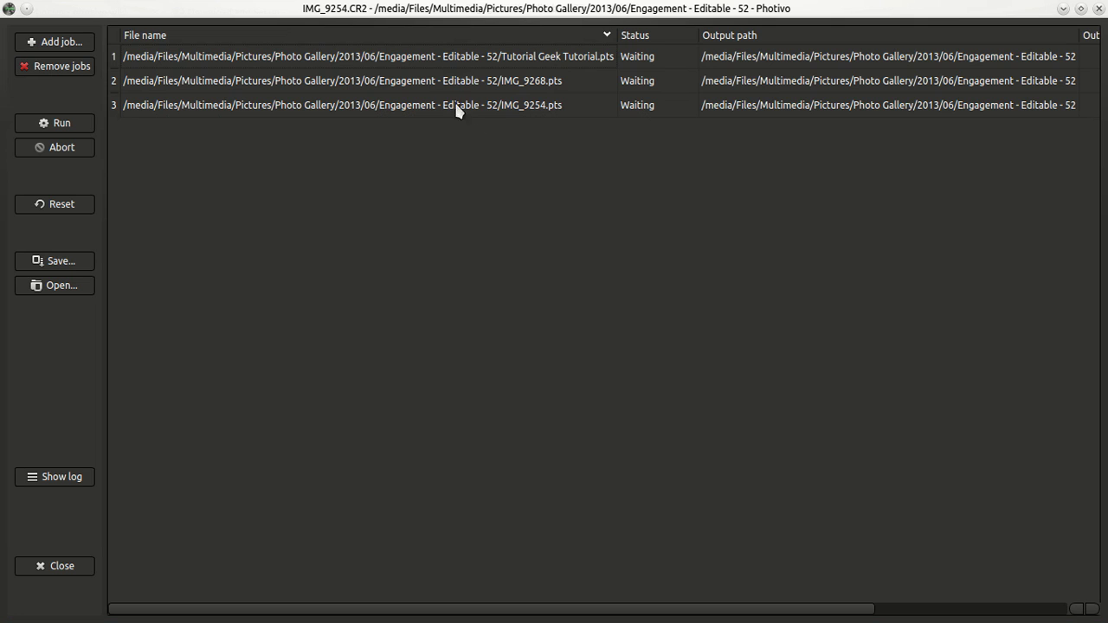
click(455, 62)
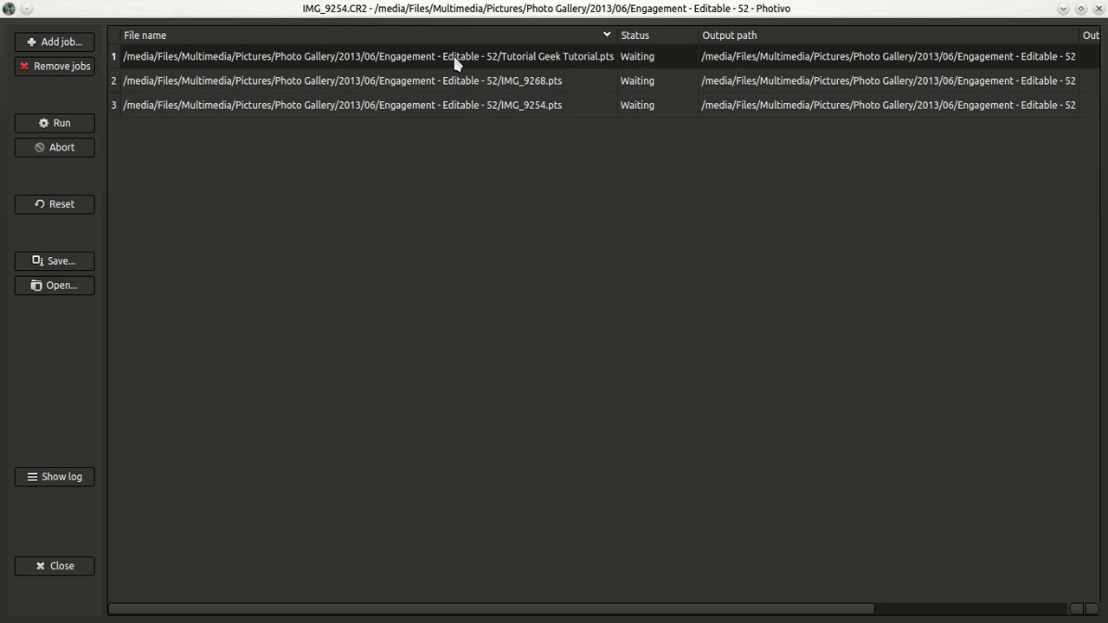
click(58, 69)
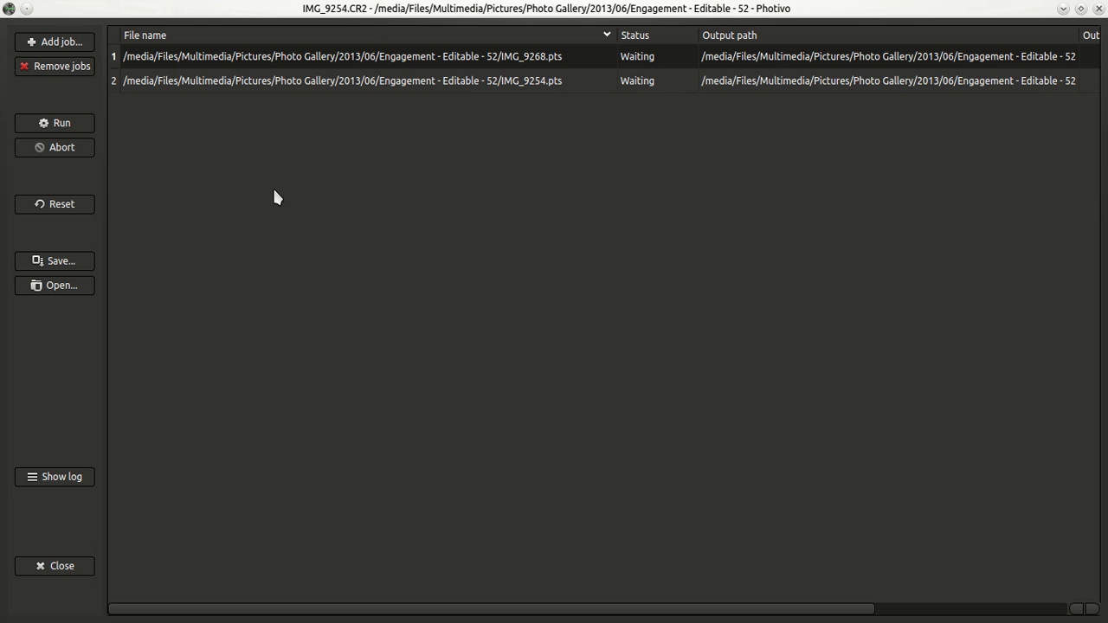
- Look through the Engagement - Editable - 52 photos in Dolphin, switch back to Photivo and close the batch manager
click(1065, 12)
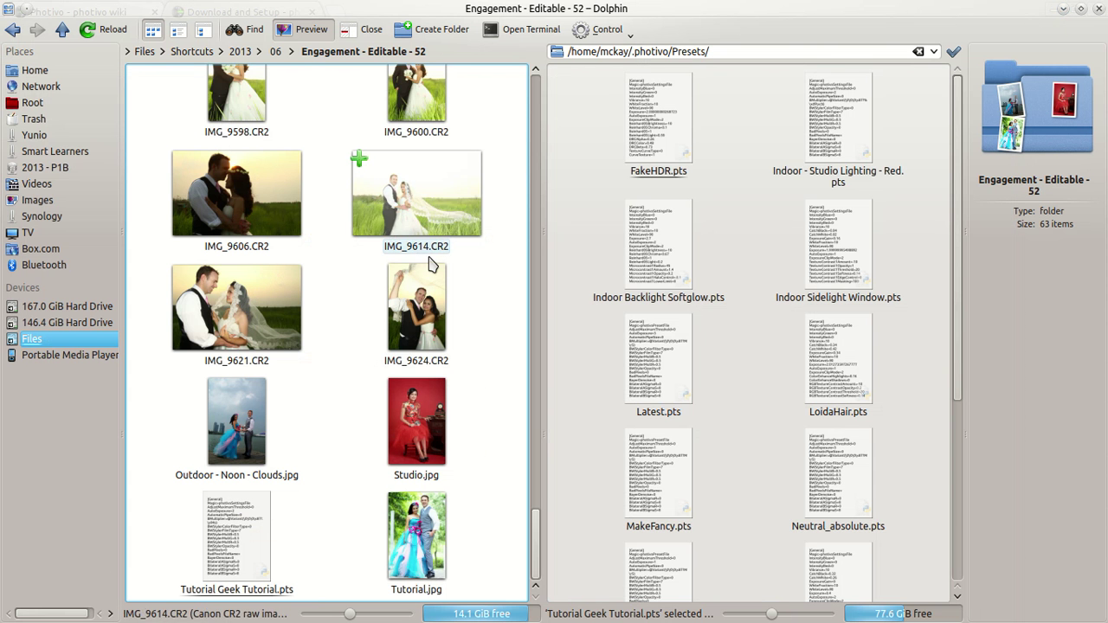
drag(536, 519, 537, 160)
mouse_move(587, 596)
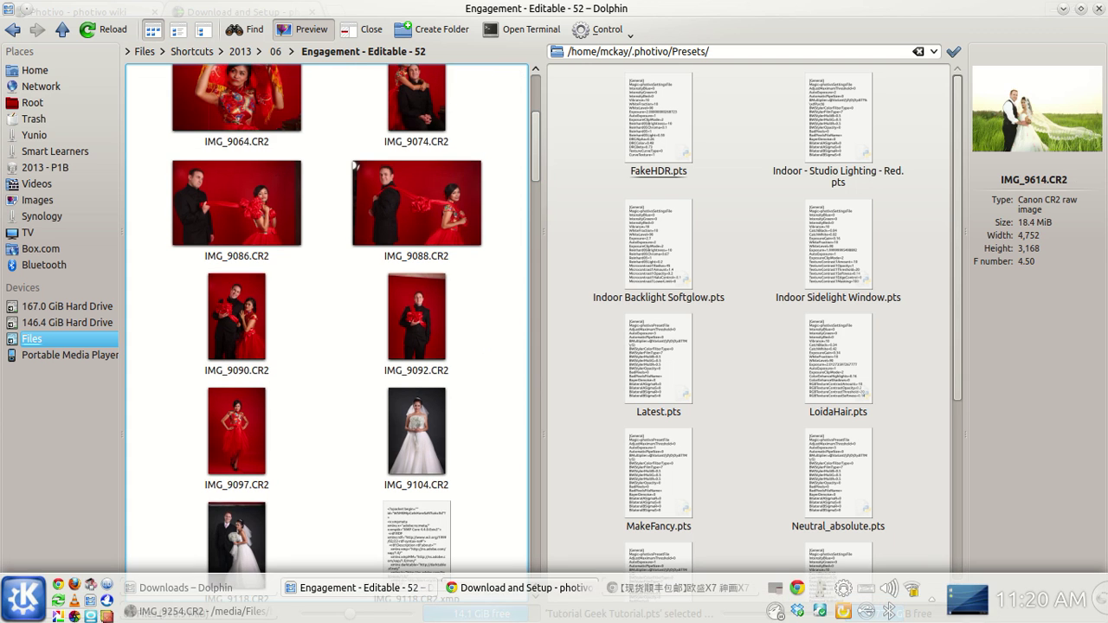
click(182, 612)
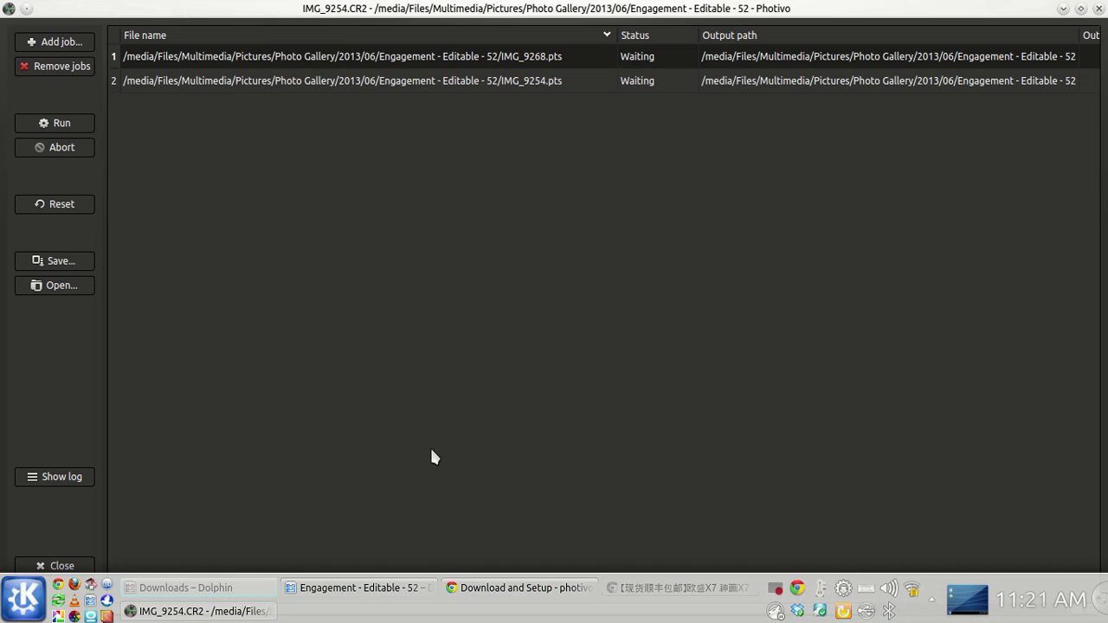
click(60, 566)
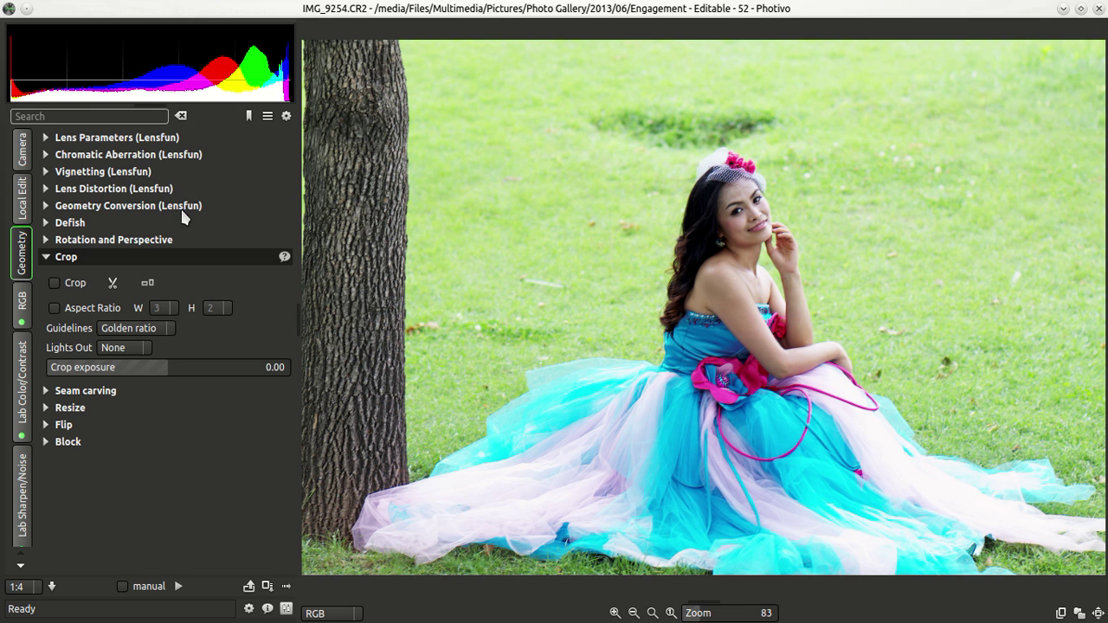
- Review the available processing tools, from camera, local edit and geometry to RGB, Lab color/contrast and Lab sharpen/noise
click(23, 303)
click(23, 378)
click(21, 461)
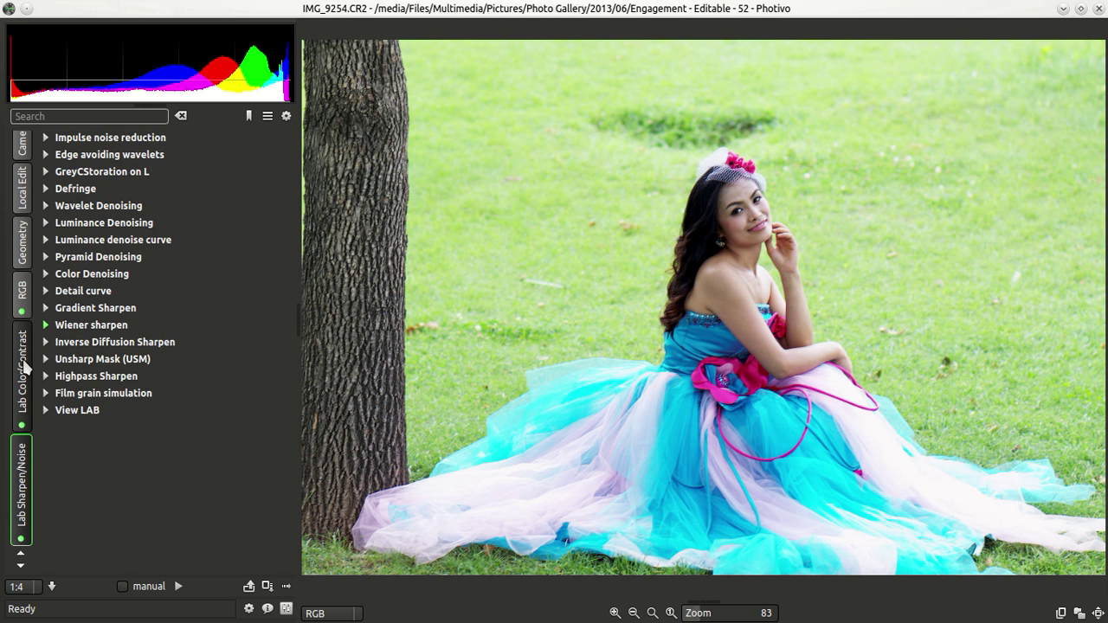
click(21, 244)
click(22, 208)
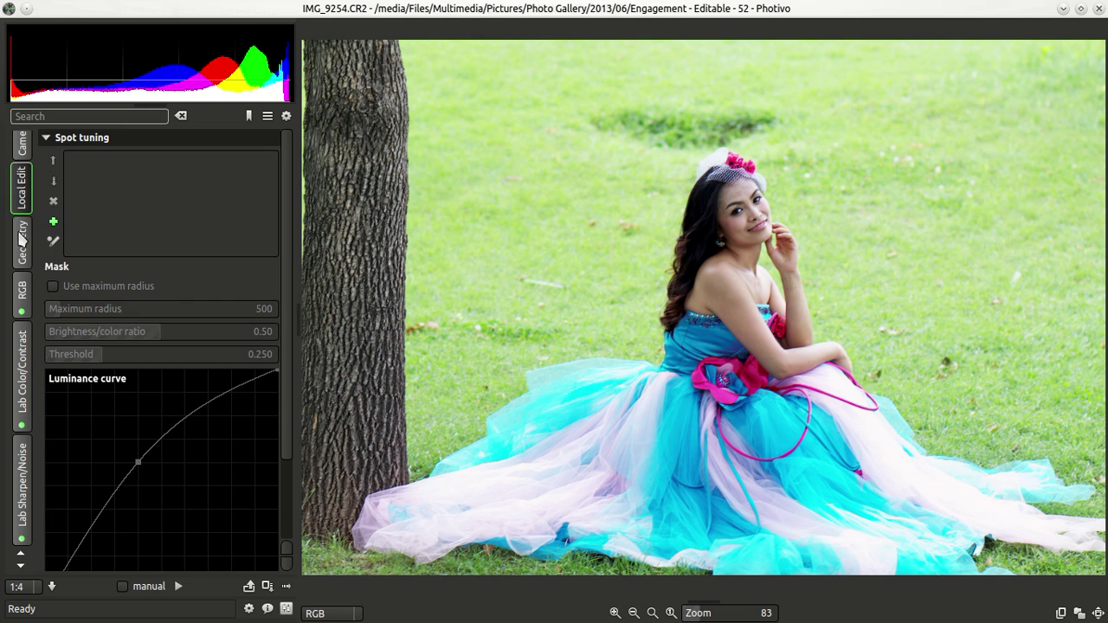
click(21, 294)
click(24, 357)
click(25, 258)
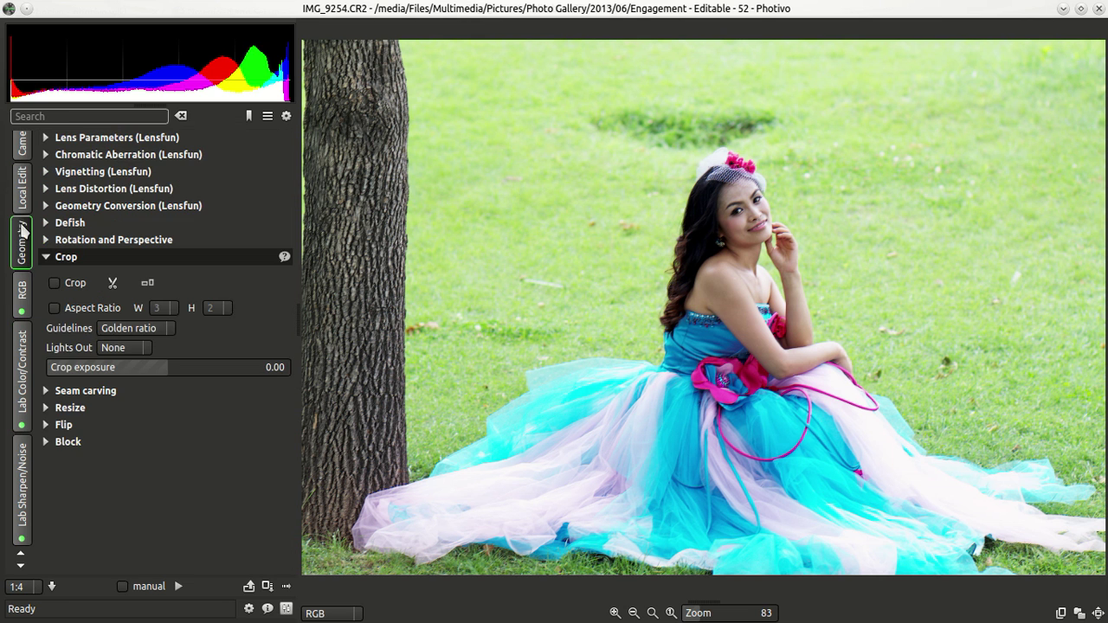
click(23, 199)
scroll(25, 262, up, 1)
scroll(26, 262, down, 3)
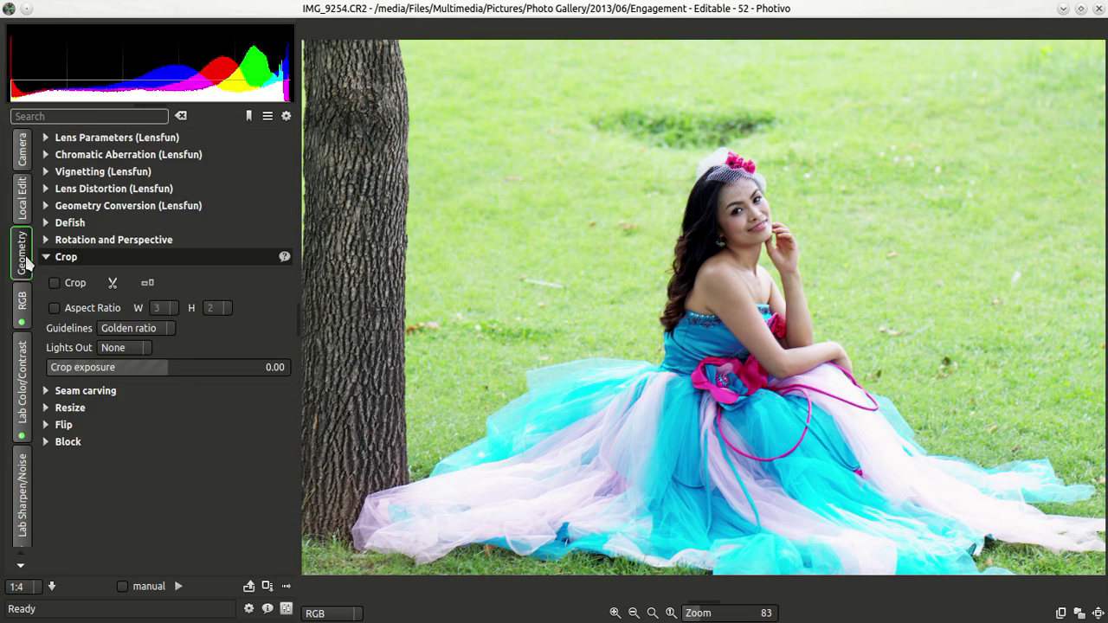
scroll(26, 261, up, 3)
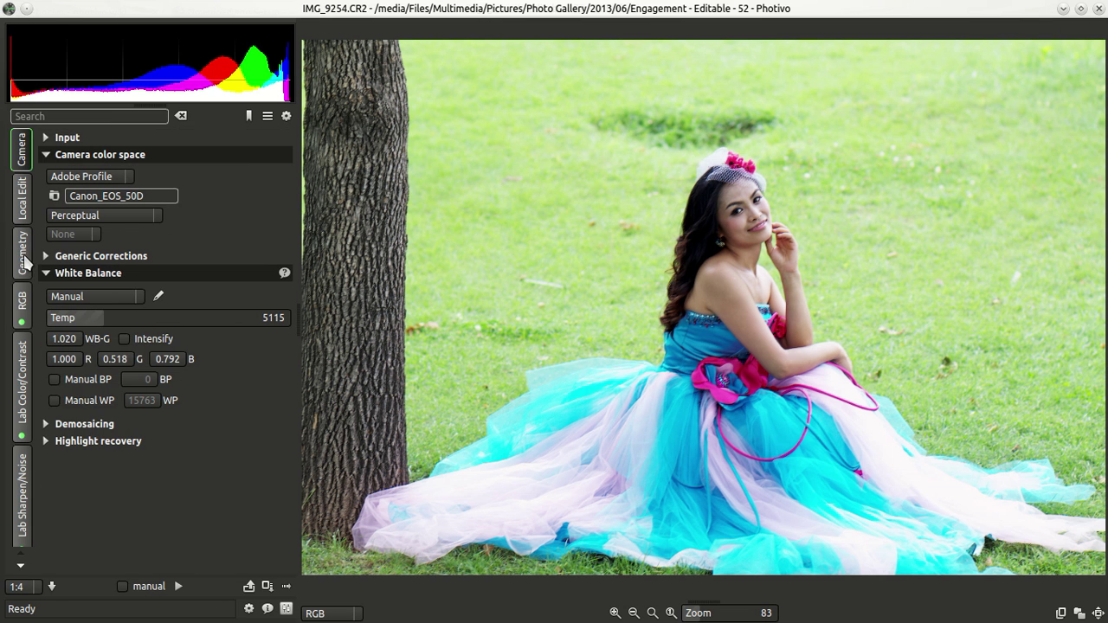